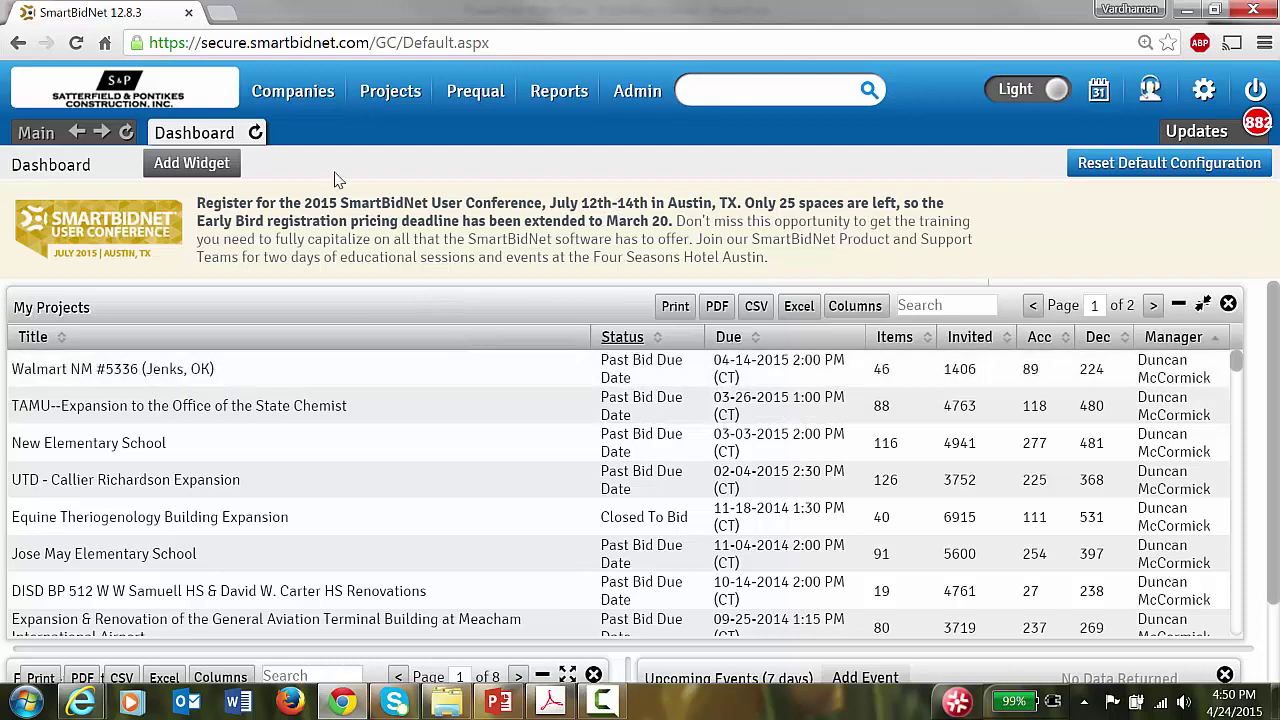
Submit an empty Add Project form to reveal that title, due date and time are required
mouse_move(396, 95)
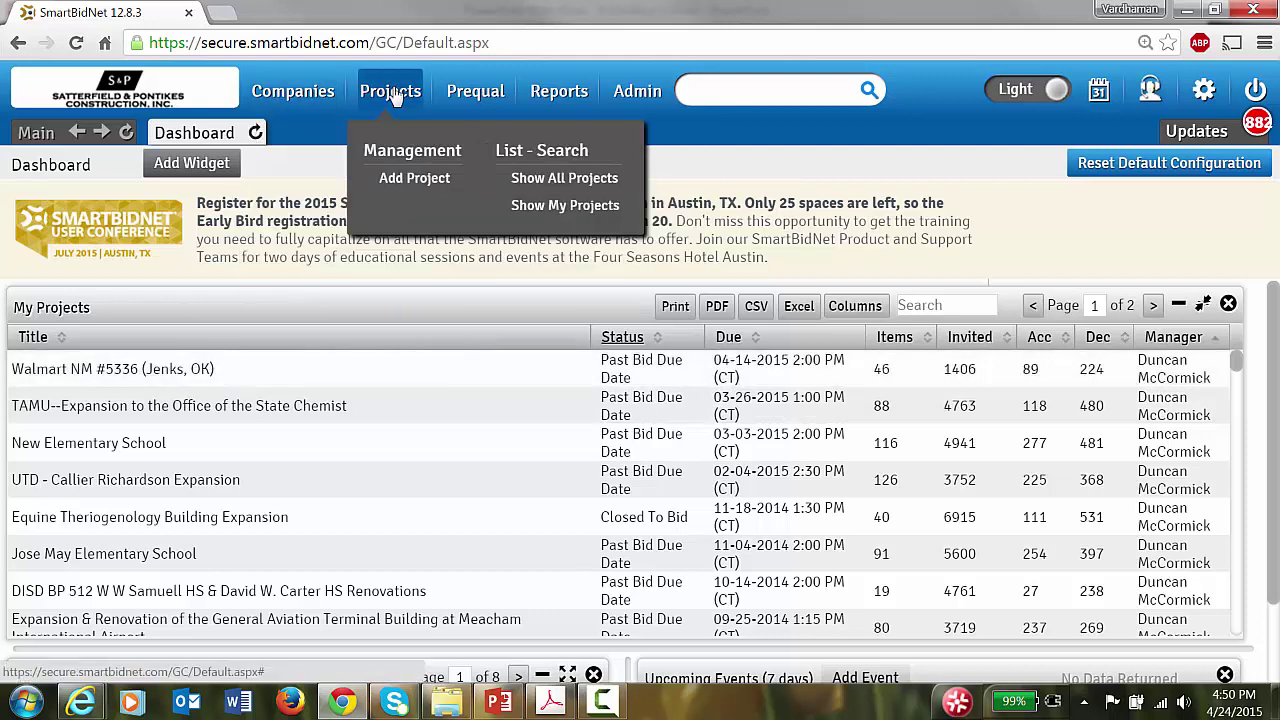
click(407, 185)
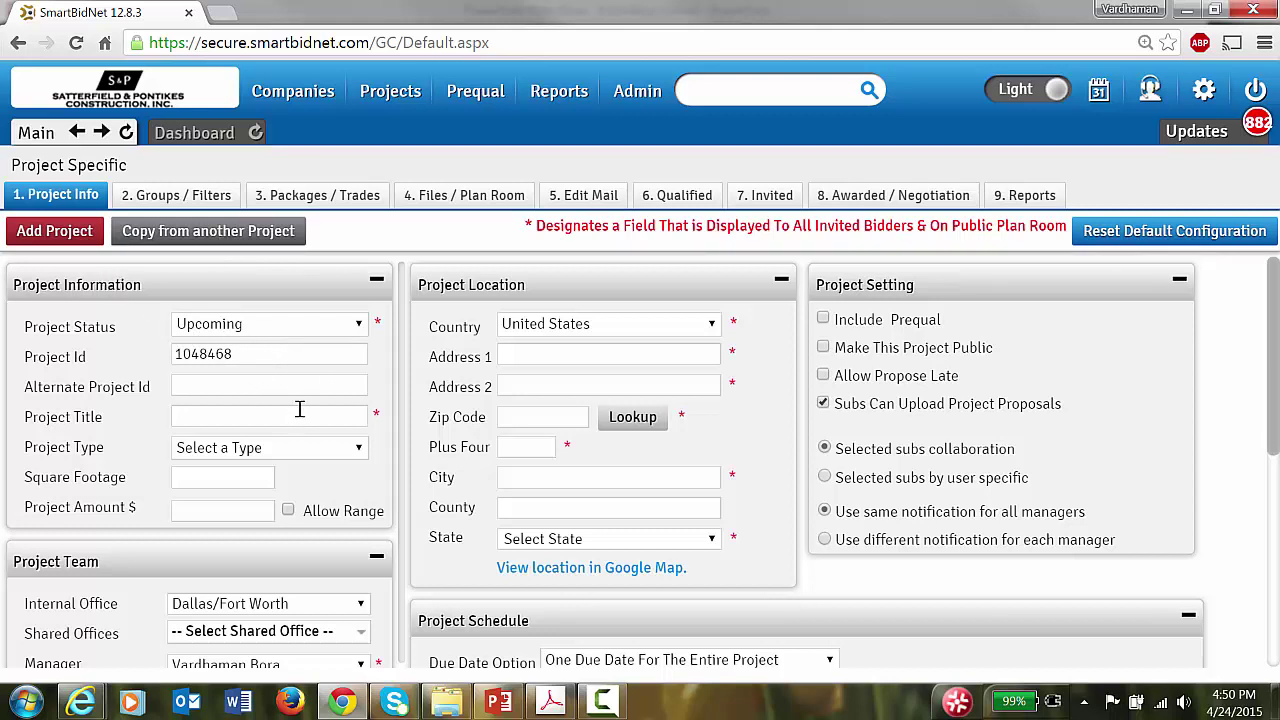
click(55, 231)
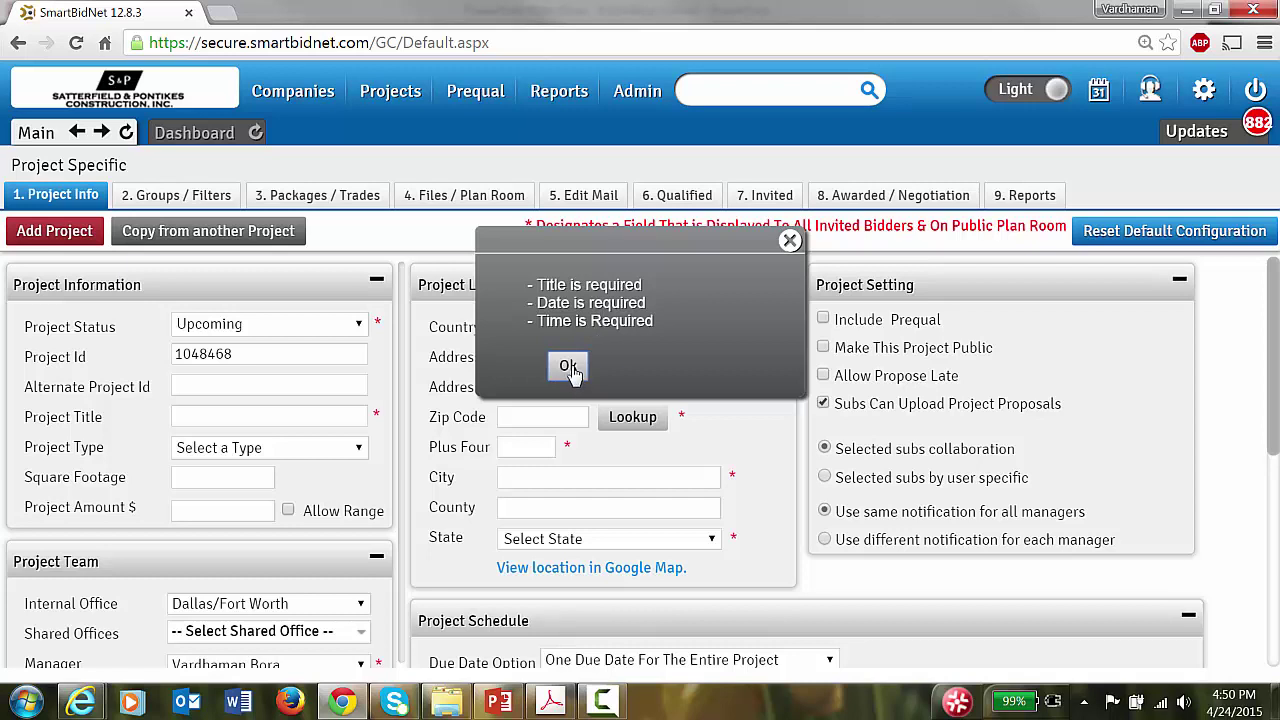
click(567, 366)
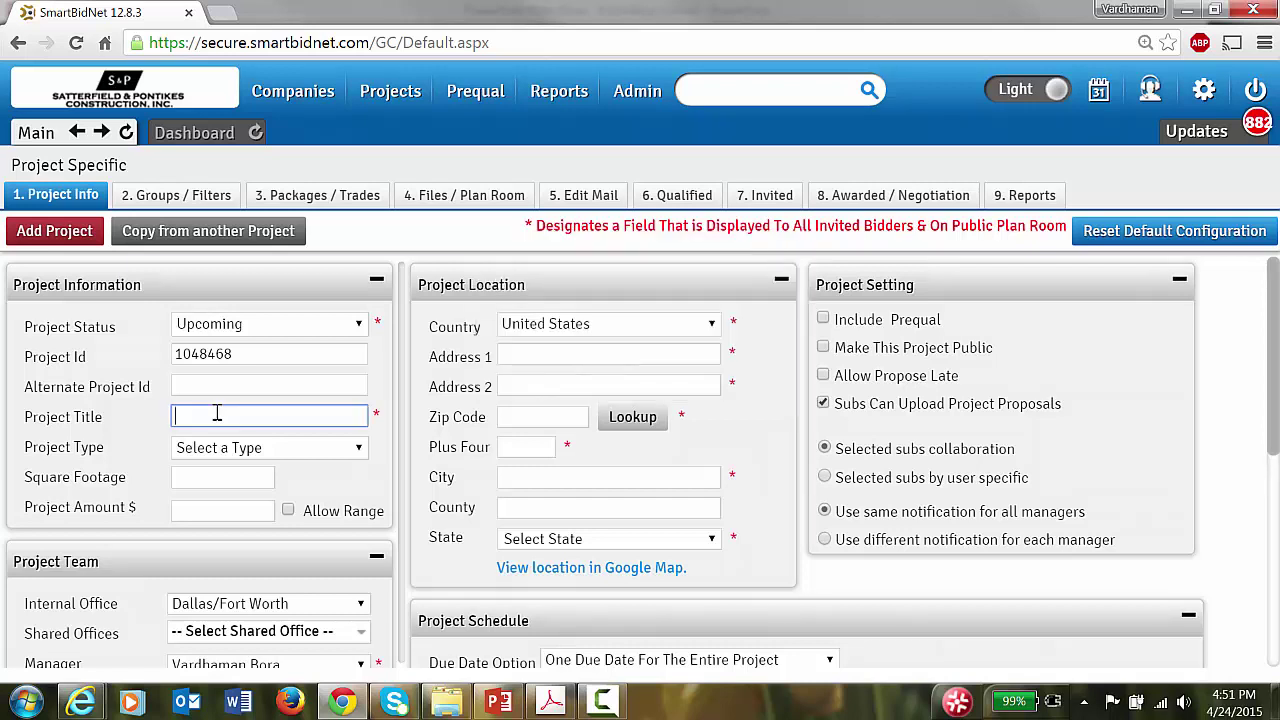
Check the D15 032 West Birdville ES, BISD folder in Explorer, then return to the project form
click(450, 705)
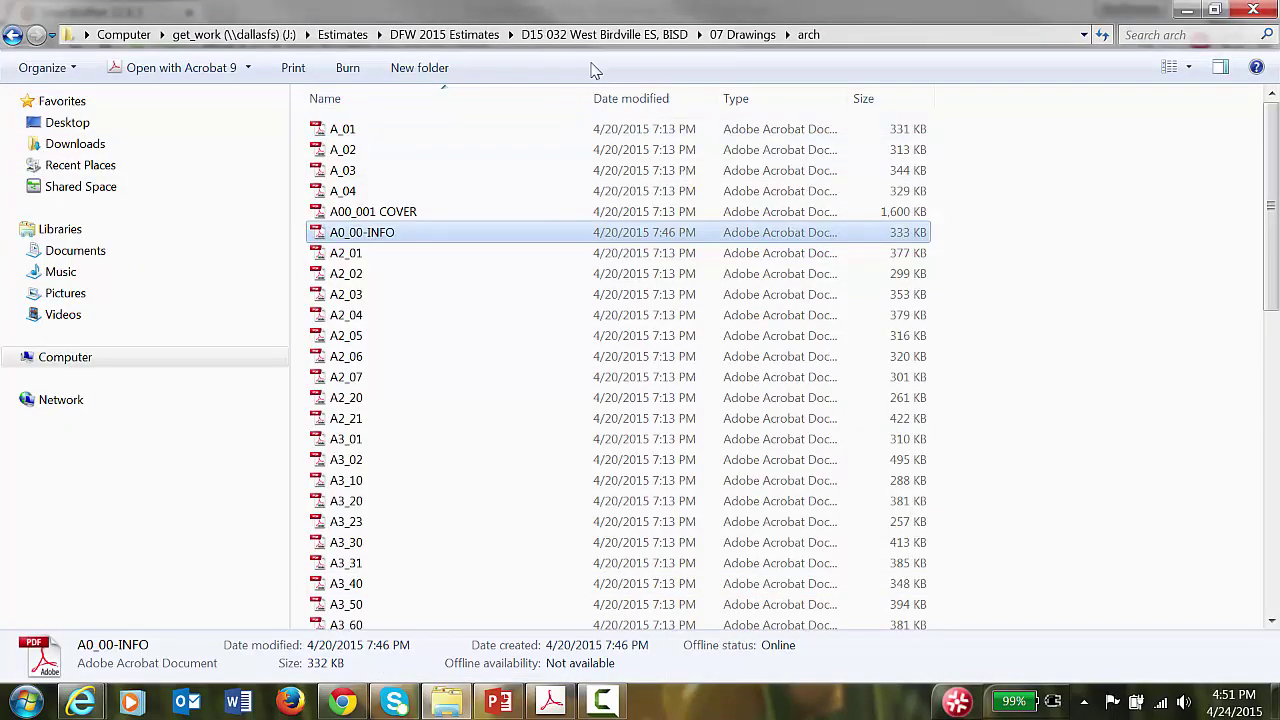
click(604, 34)
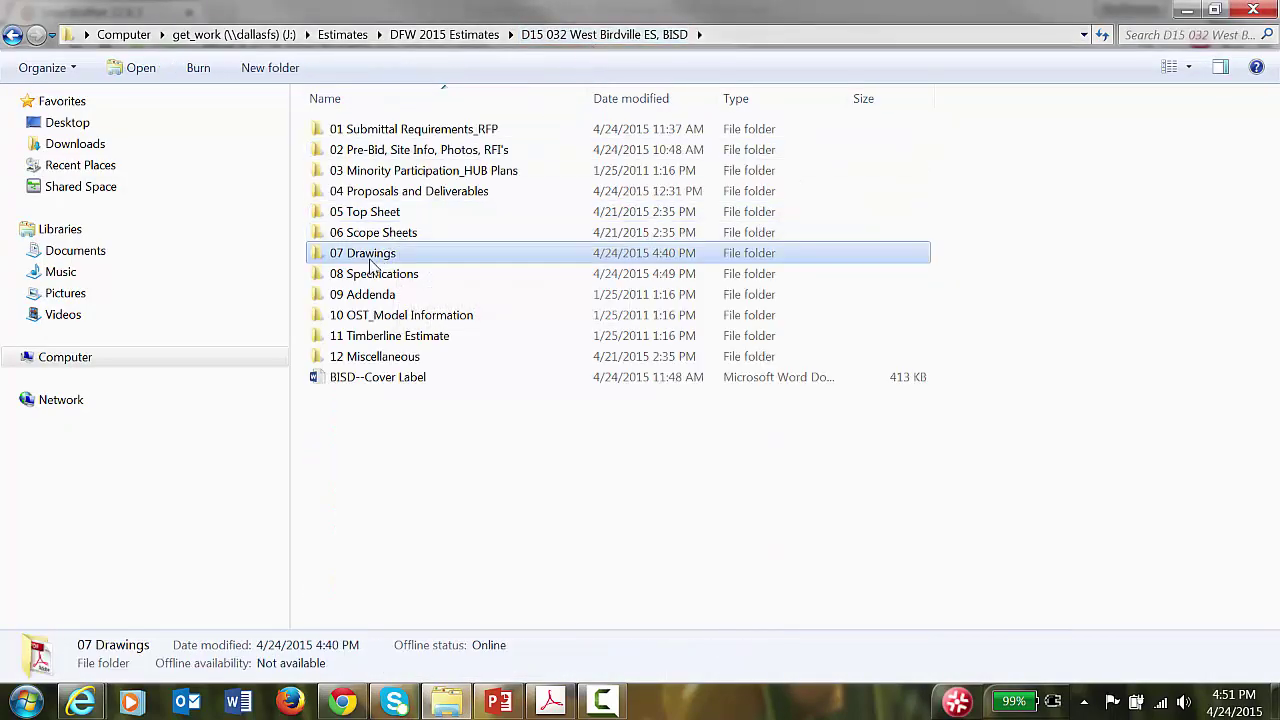
key(alt+Tab)
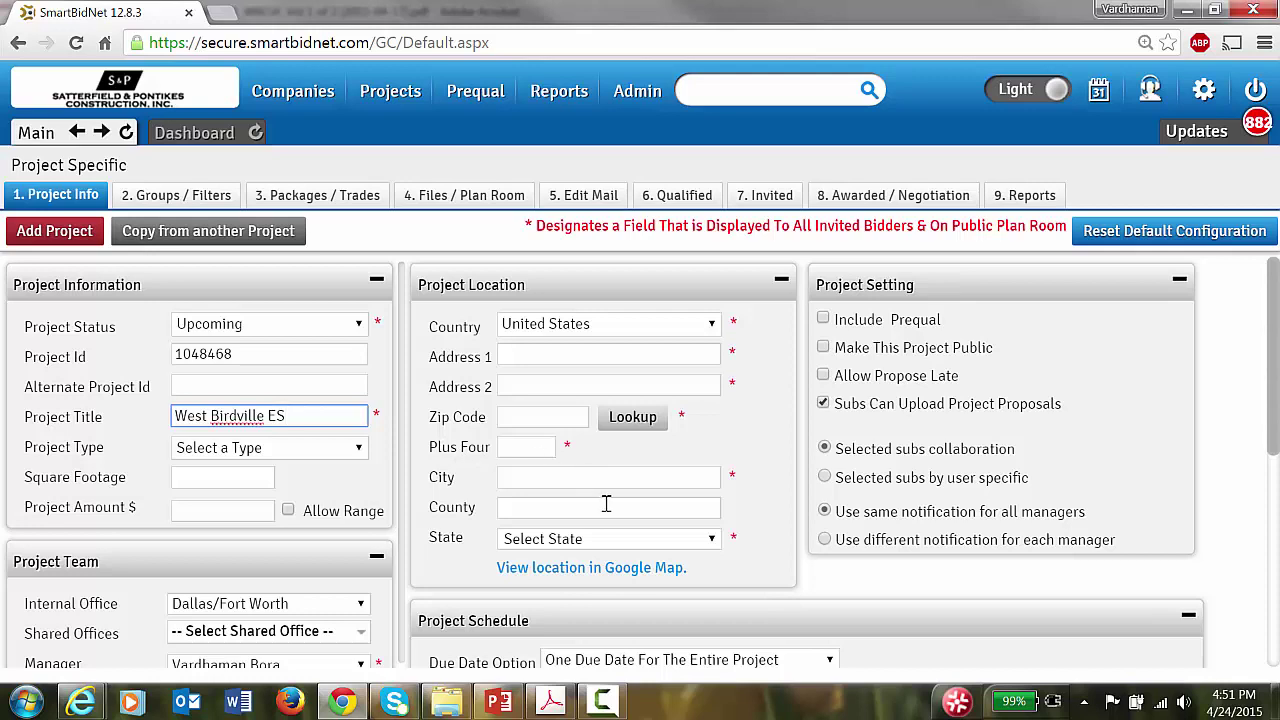
Read the proposal due date on the Project Manual's 001113-Advertisement for CSP page
click(551, 701)
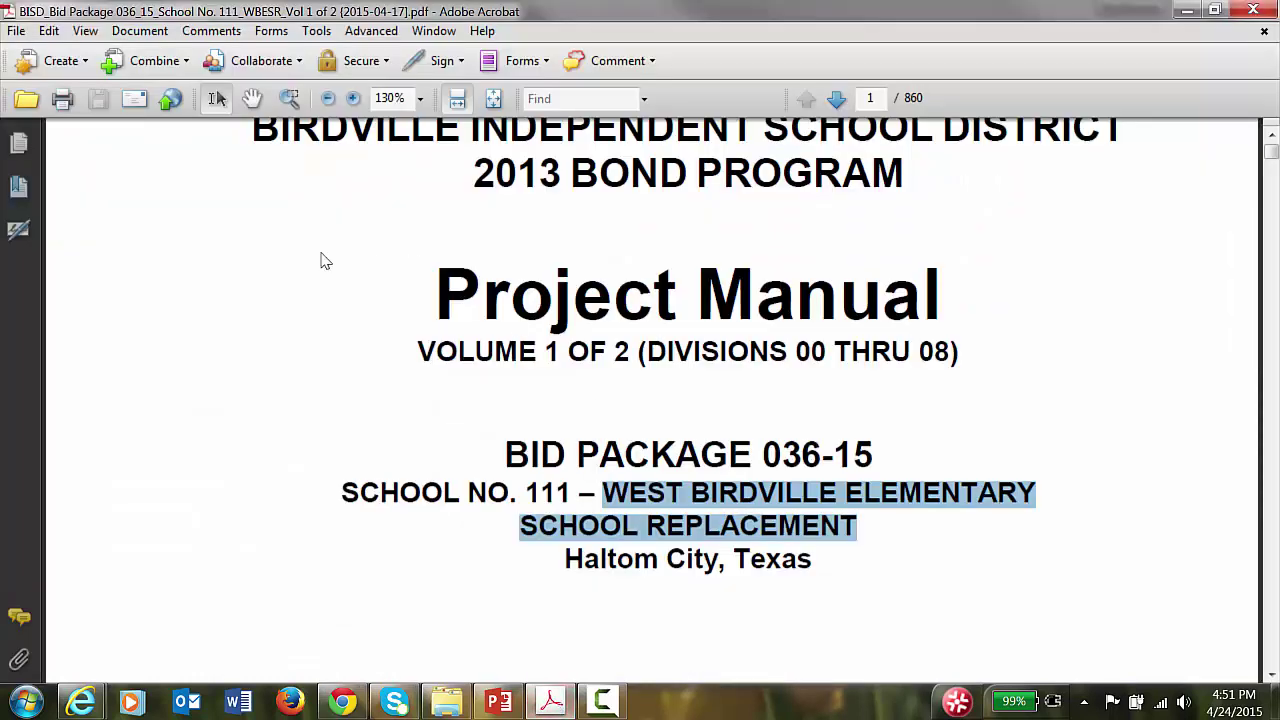
click(22, 192)
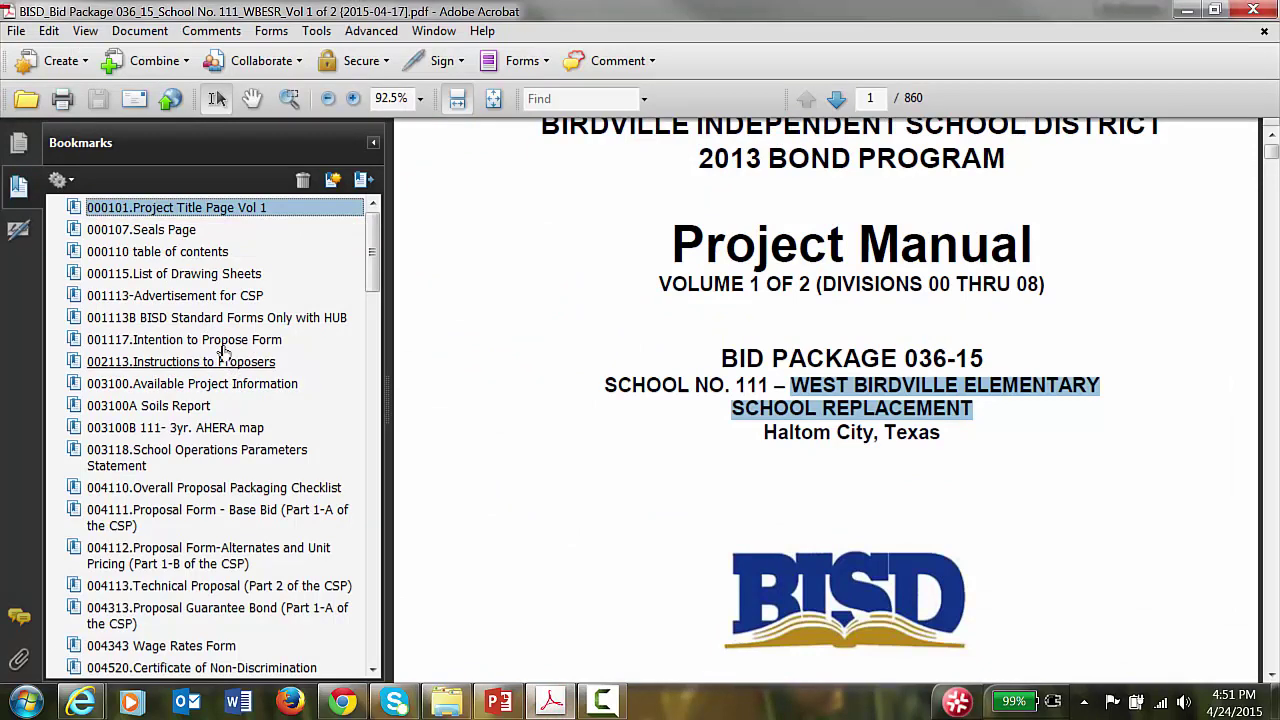
click(207, 300)
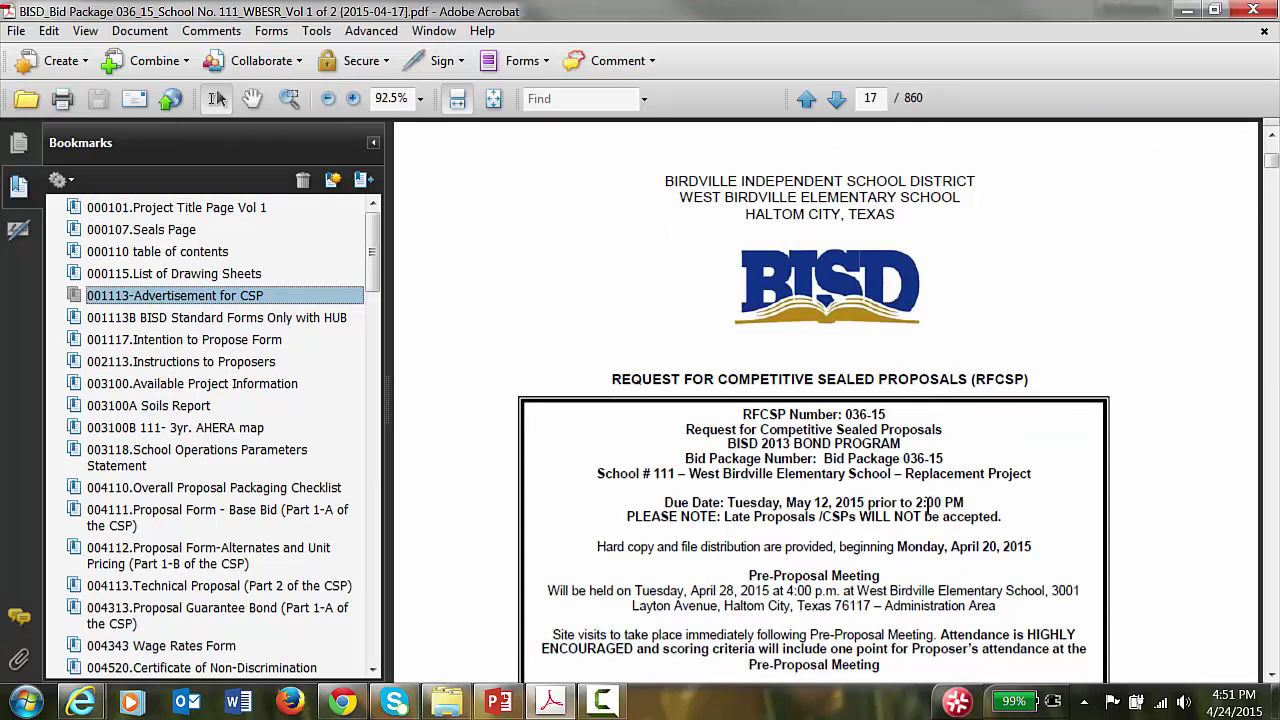
click(342, 701)
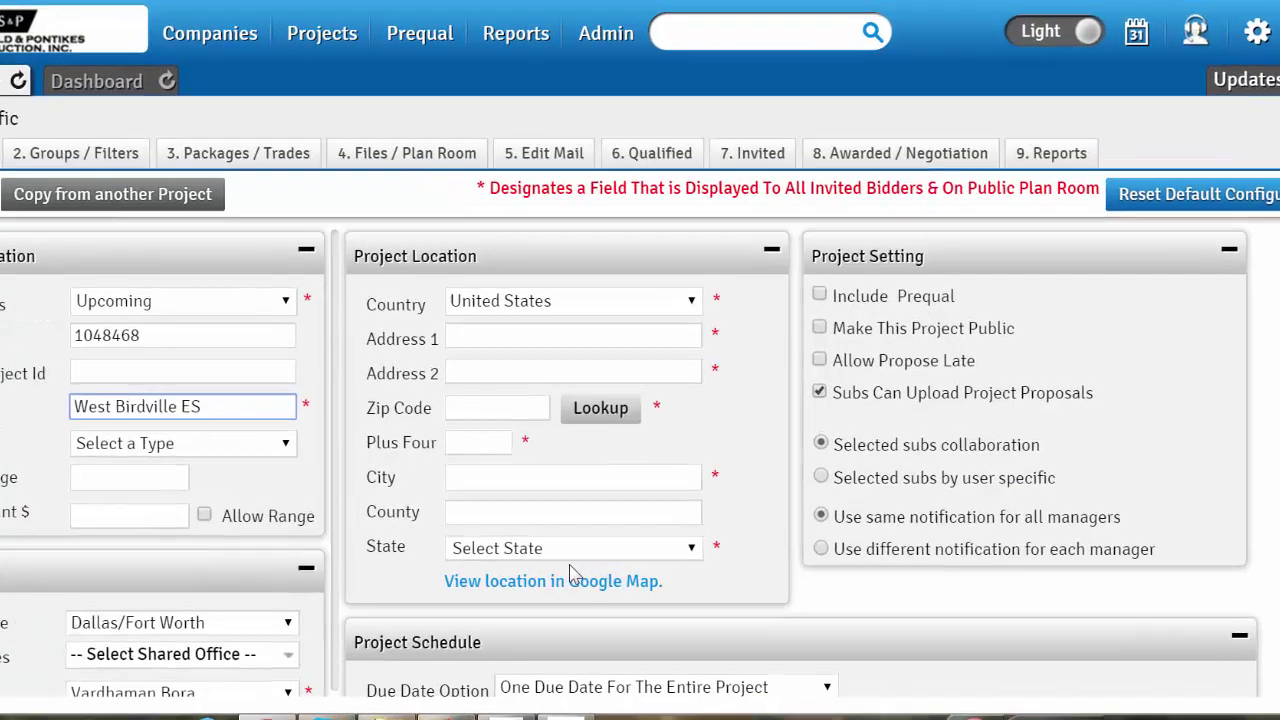
Pick May 12, 2015 as the project due date
scroll(560, 590, down, 3)
scroll(420, 430, up, 2)
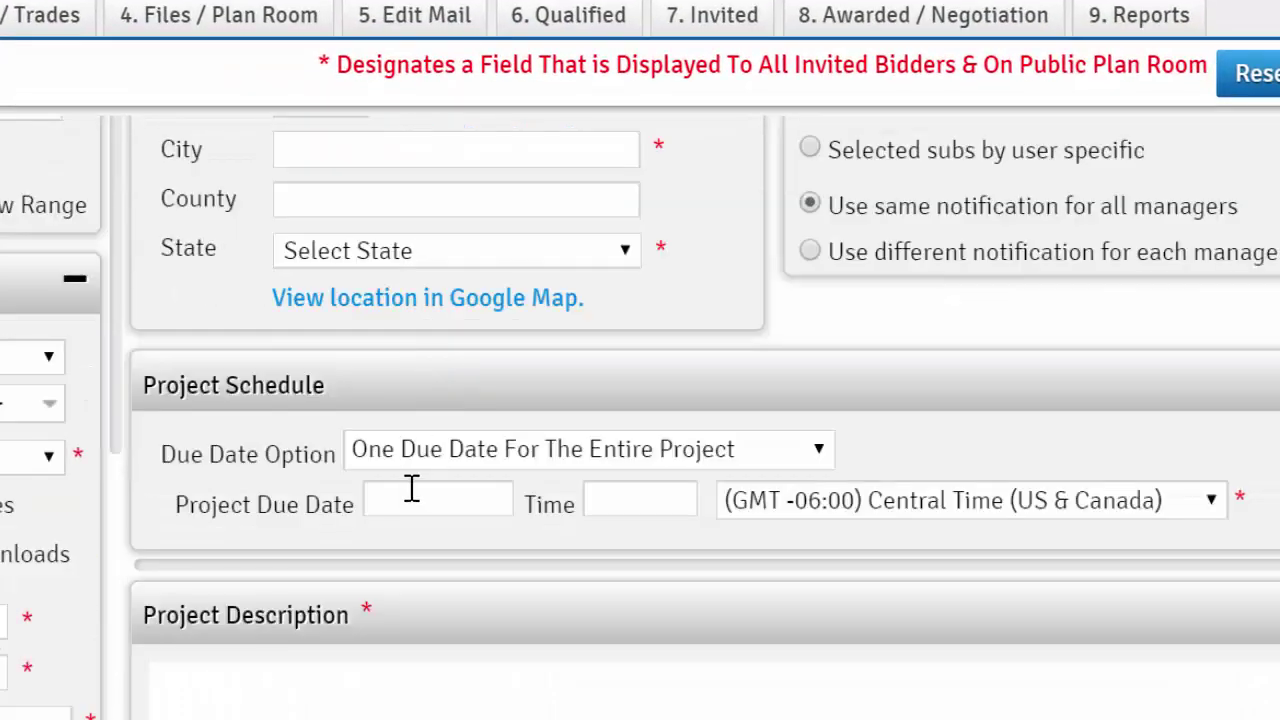
click(397, 500)
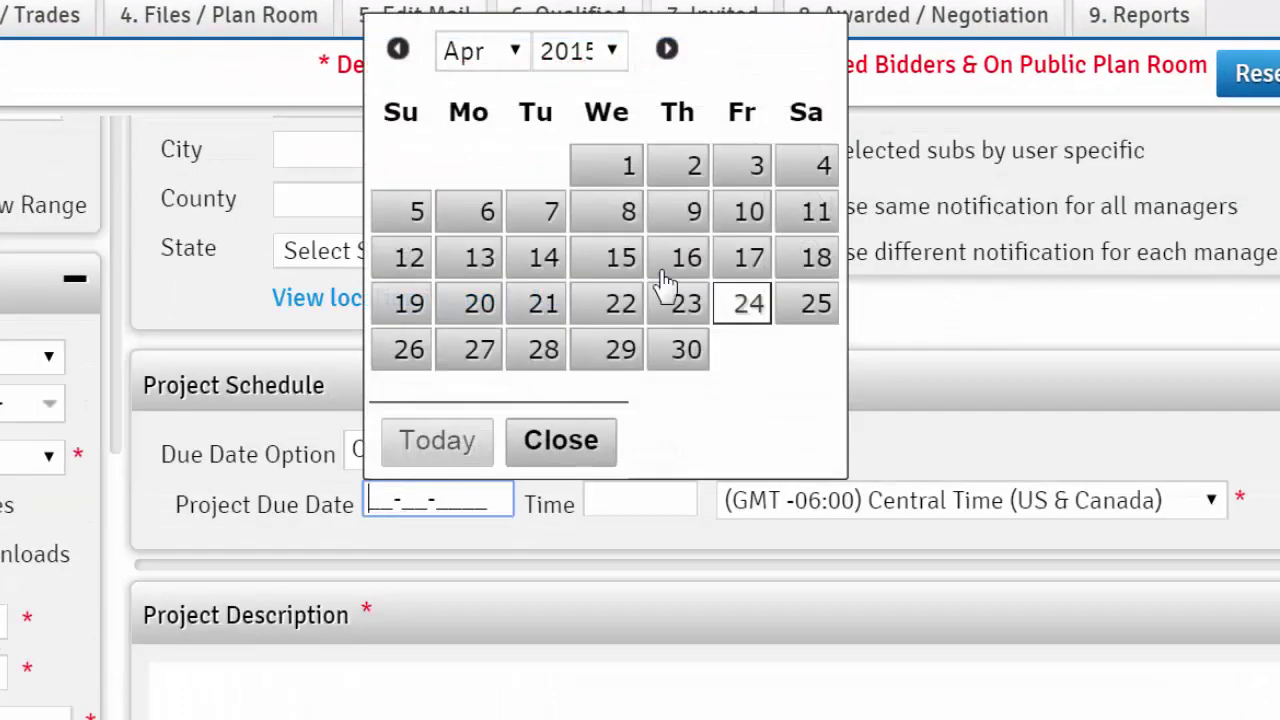
click(515, 51)
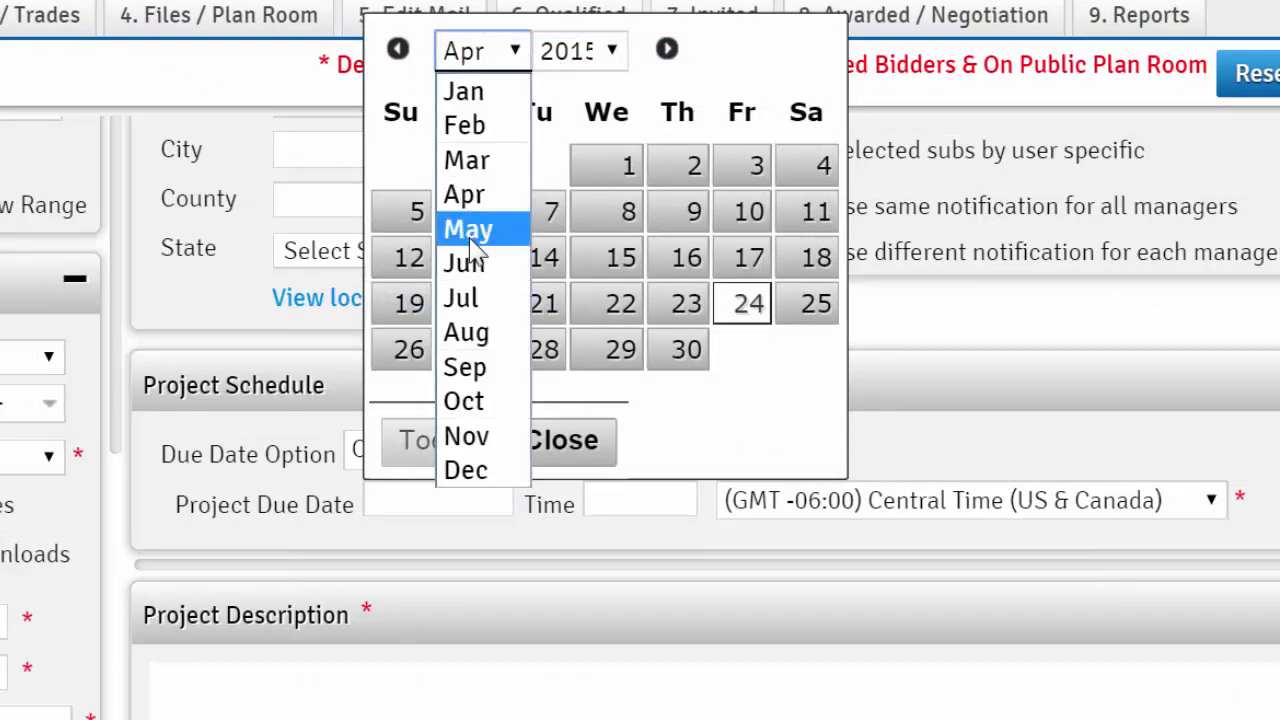
click(466, 226)
click(543, 262)
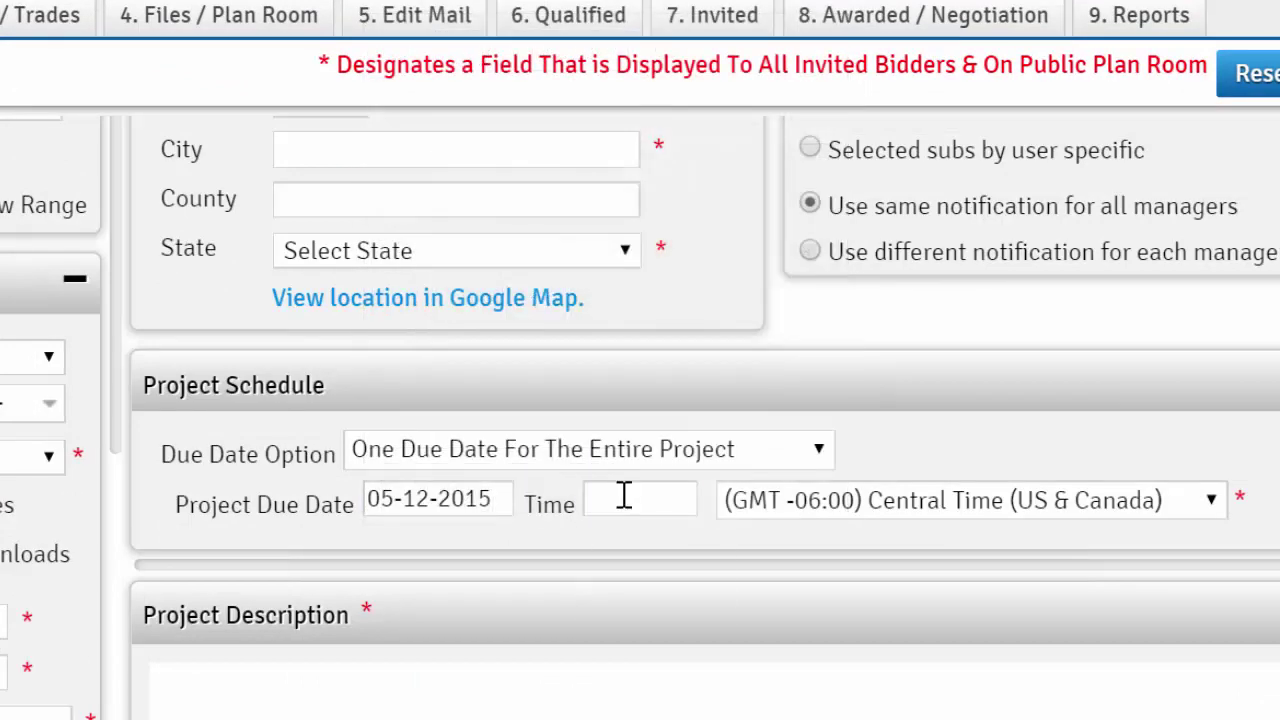
Set the due time to 02:00 pm and create the project
click(623, 499)
scroll(723, 628, down, 10)
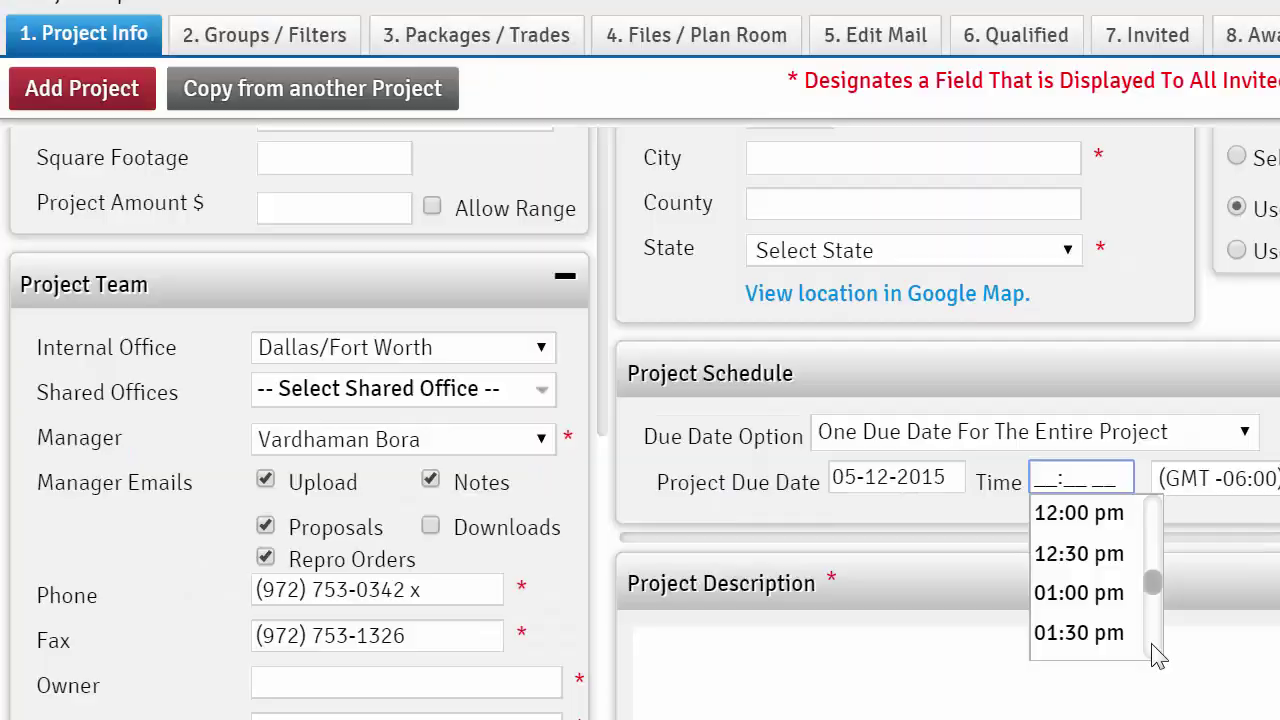
click(1097, 545)
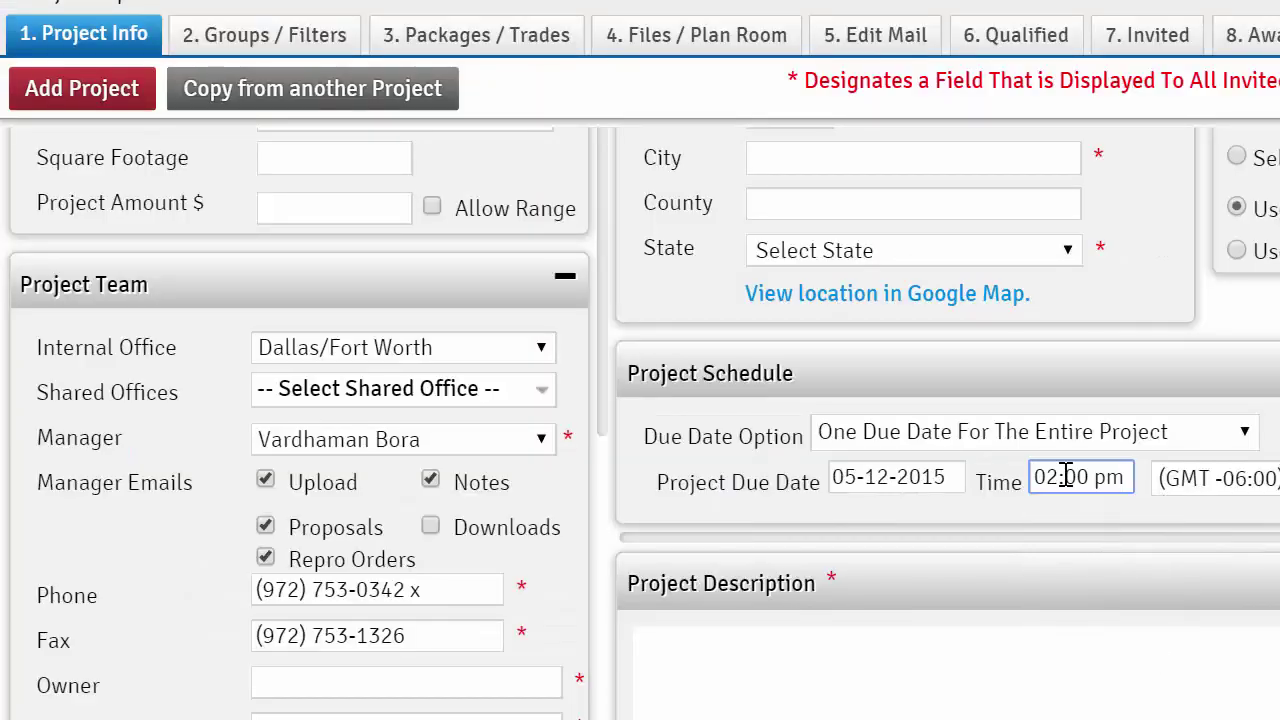
scroll(1086, 529, up, 3)
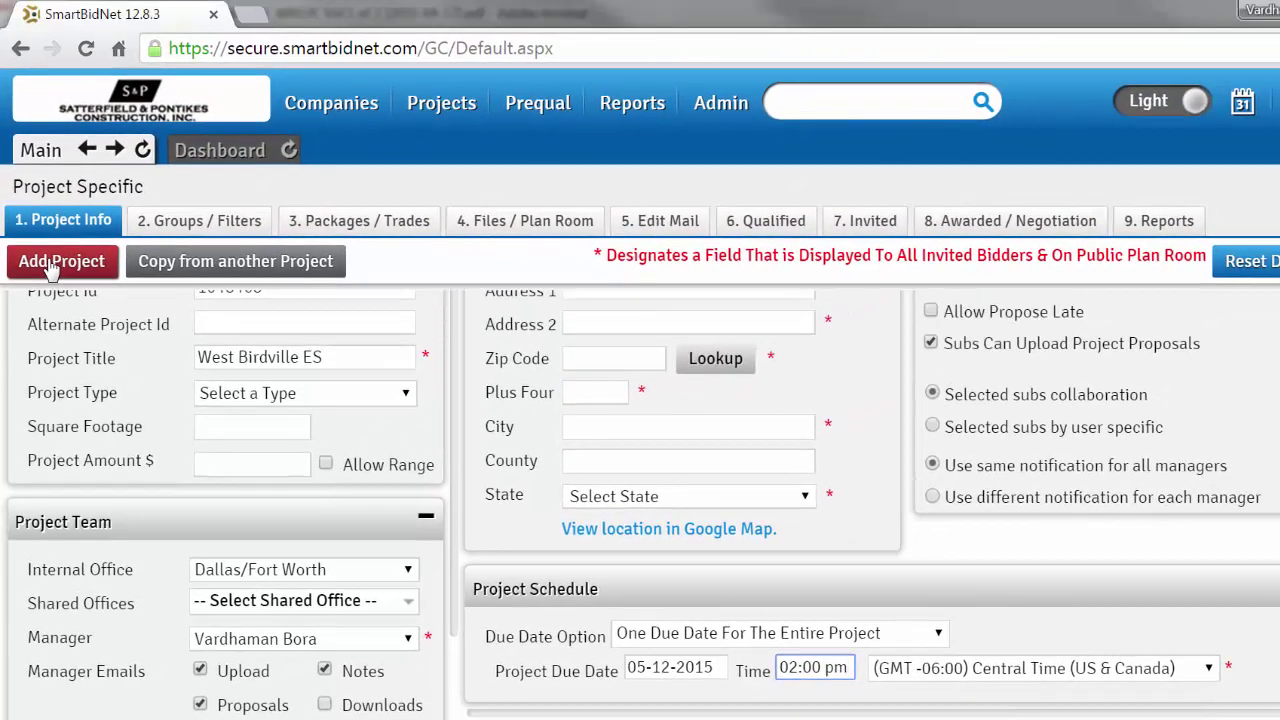
click(49, 265)
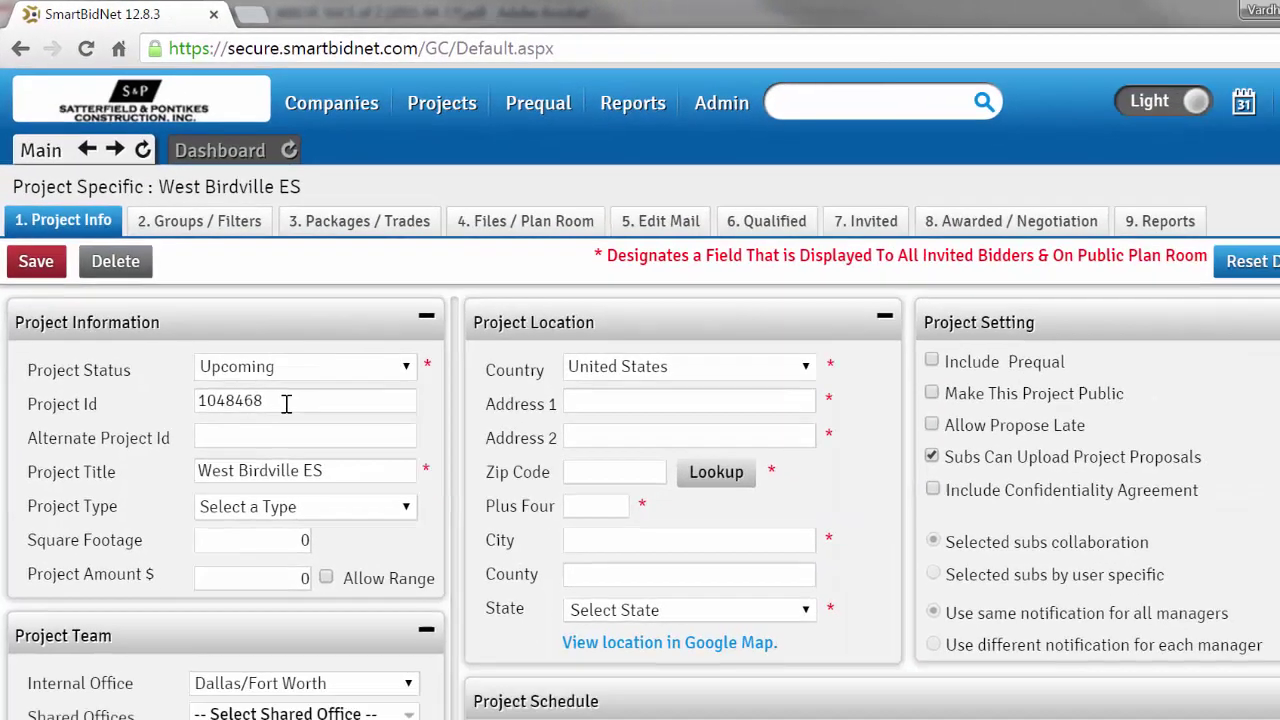
Replace Project Id 1048468 with D15 032, matching the project folder name
click(454, 640)
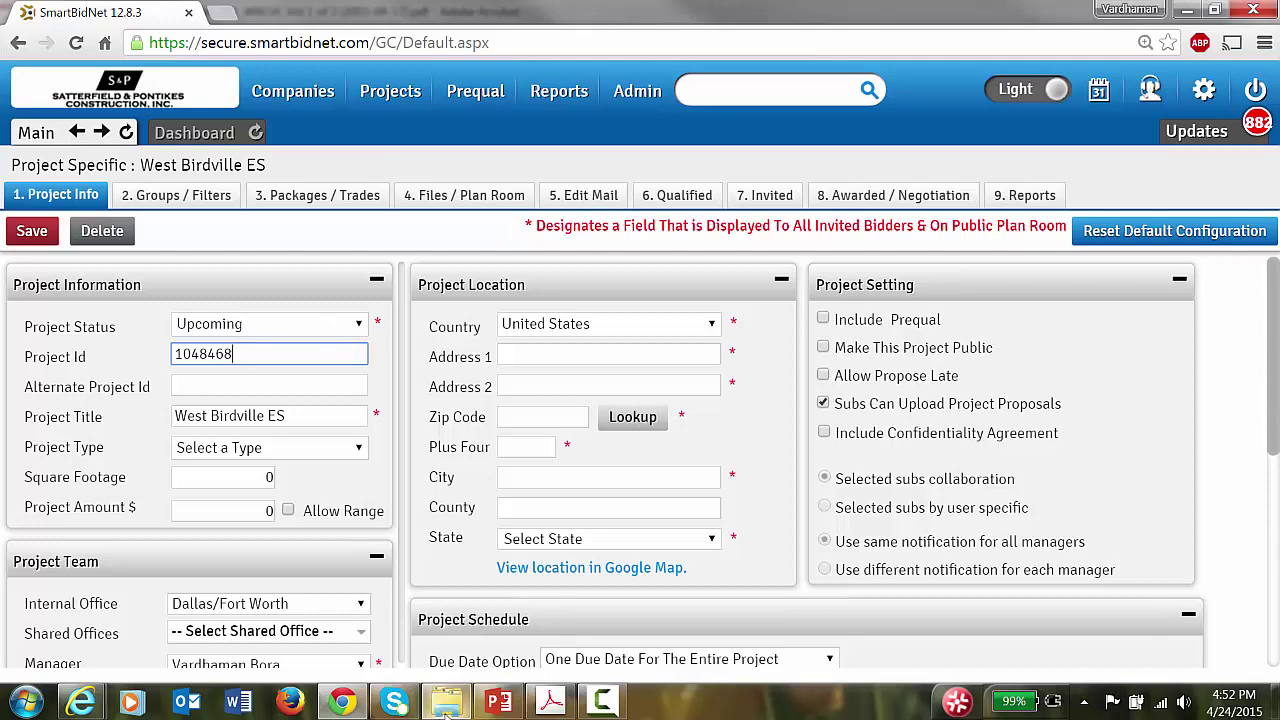
mouse_move(447, 708)
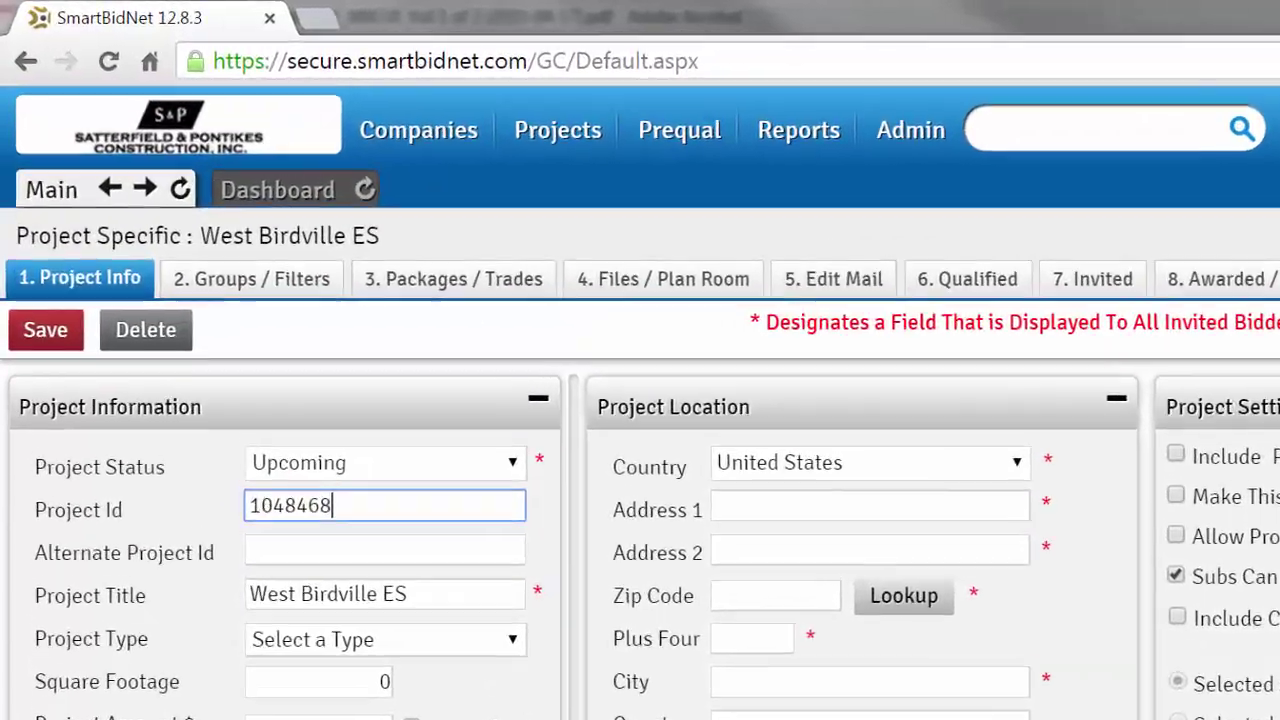
click(447, 708)
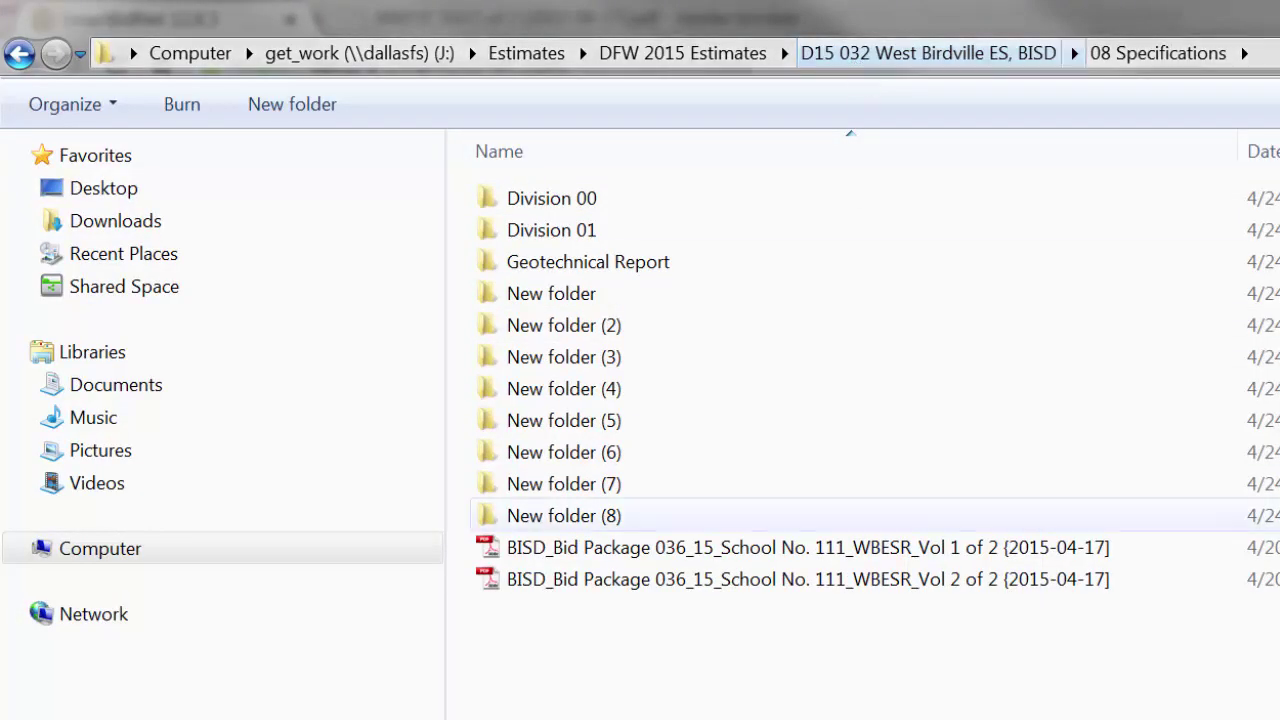
key(alt+Tab)
drag(376, 545, 224, 565)
text(D)
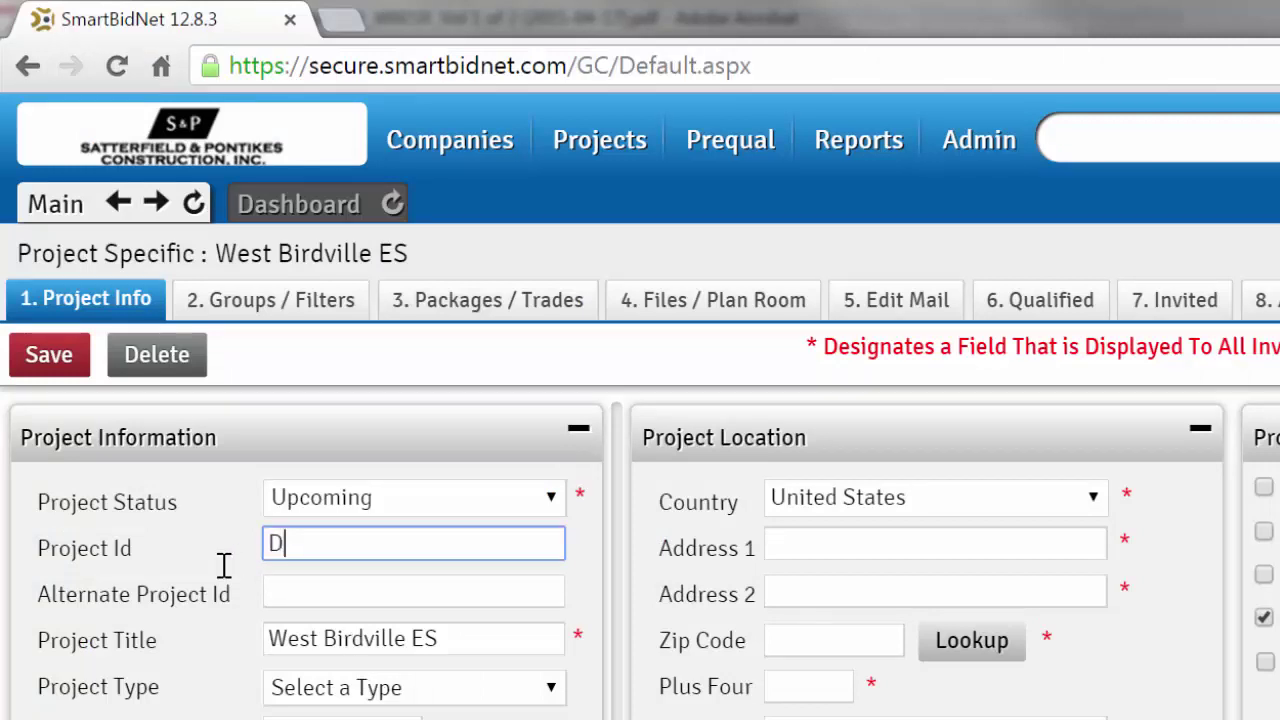
text(15 032)
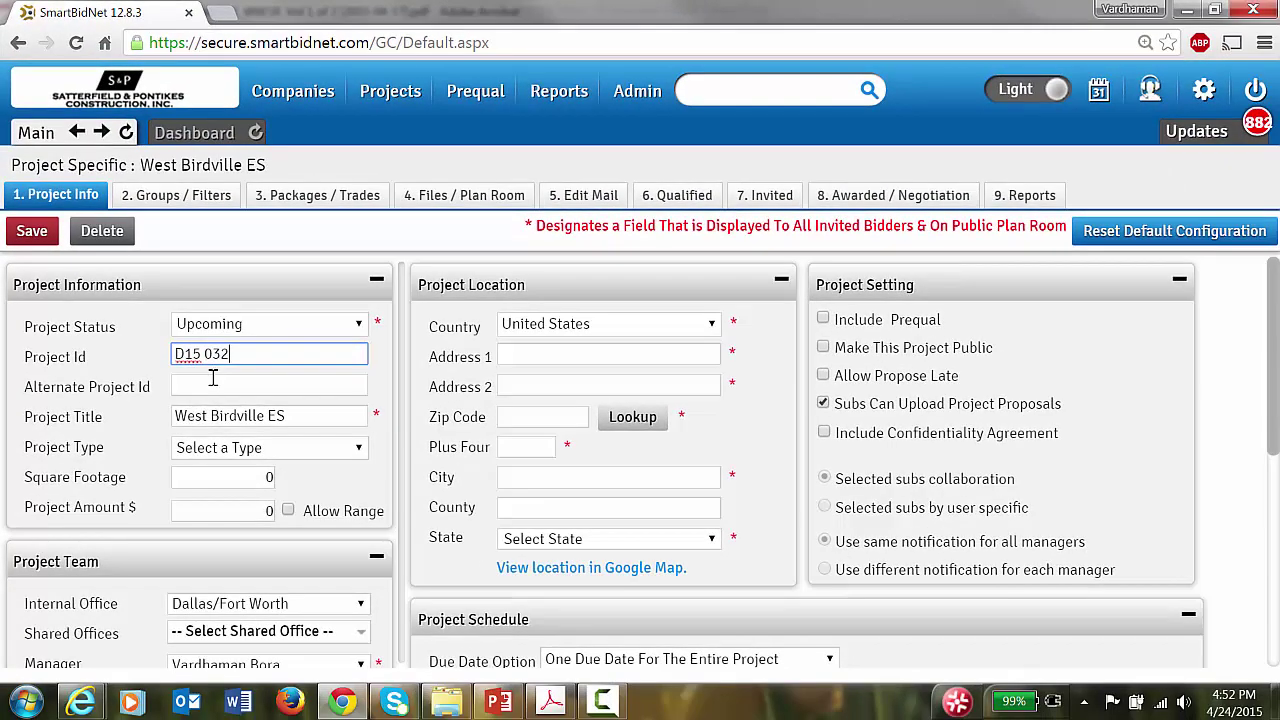
click(212, 383)
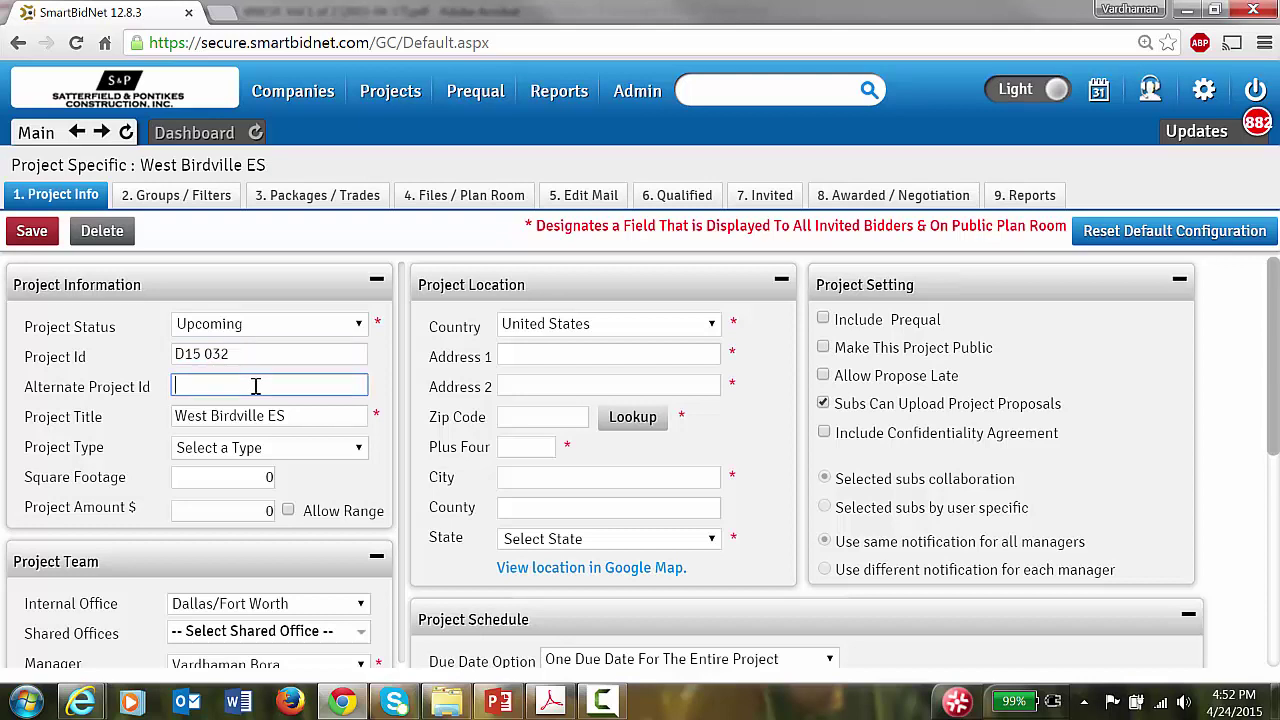
Set the project type to School
click(244, 455)
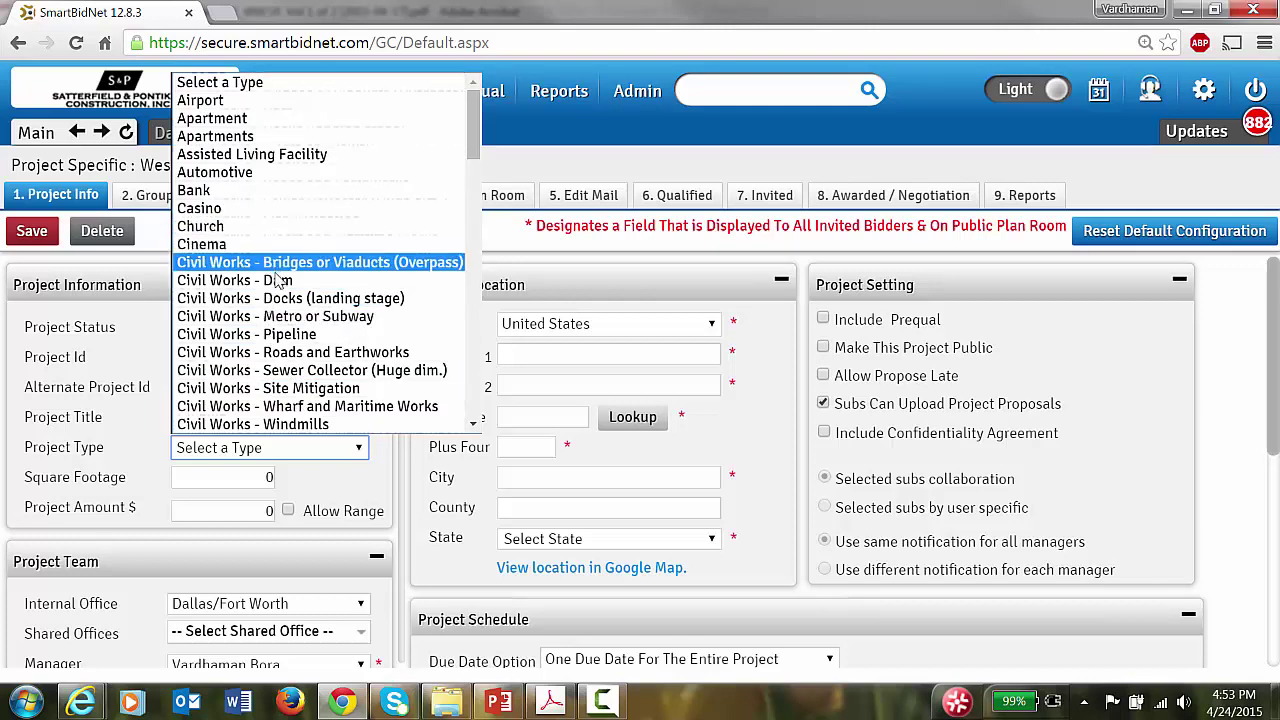
text(sc)
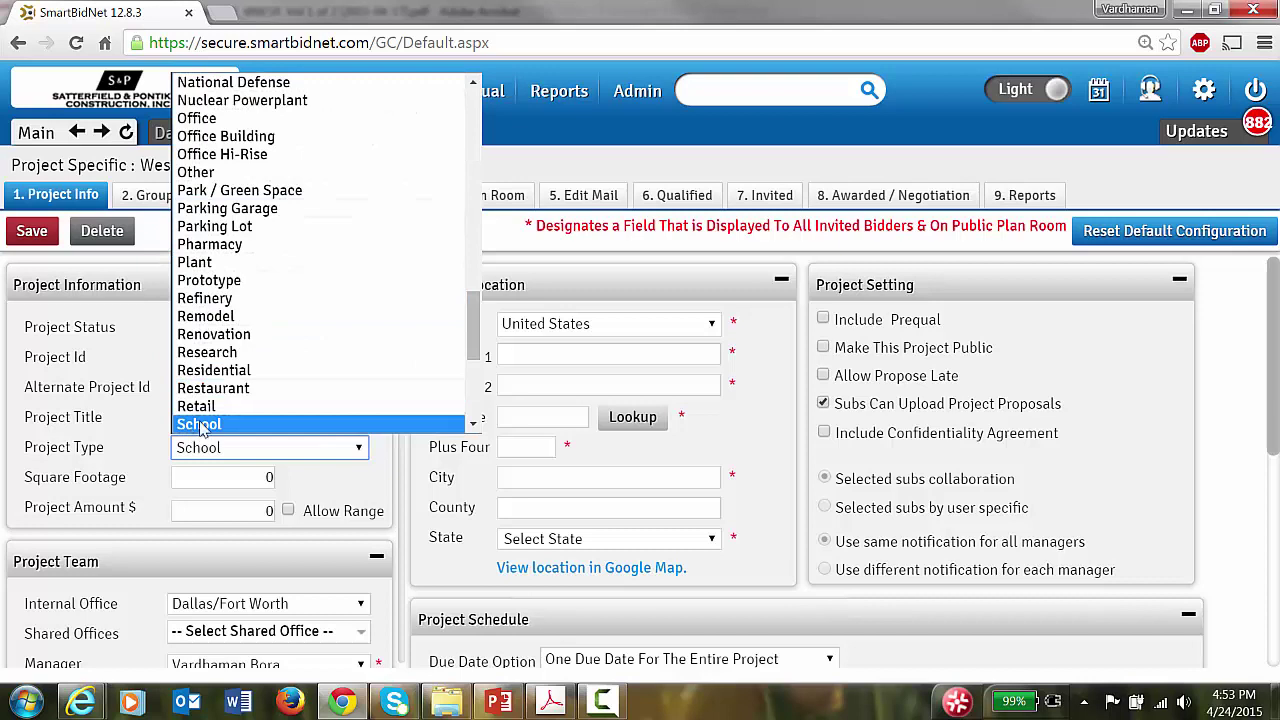
click(257, 424)
click(257, 479)
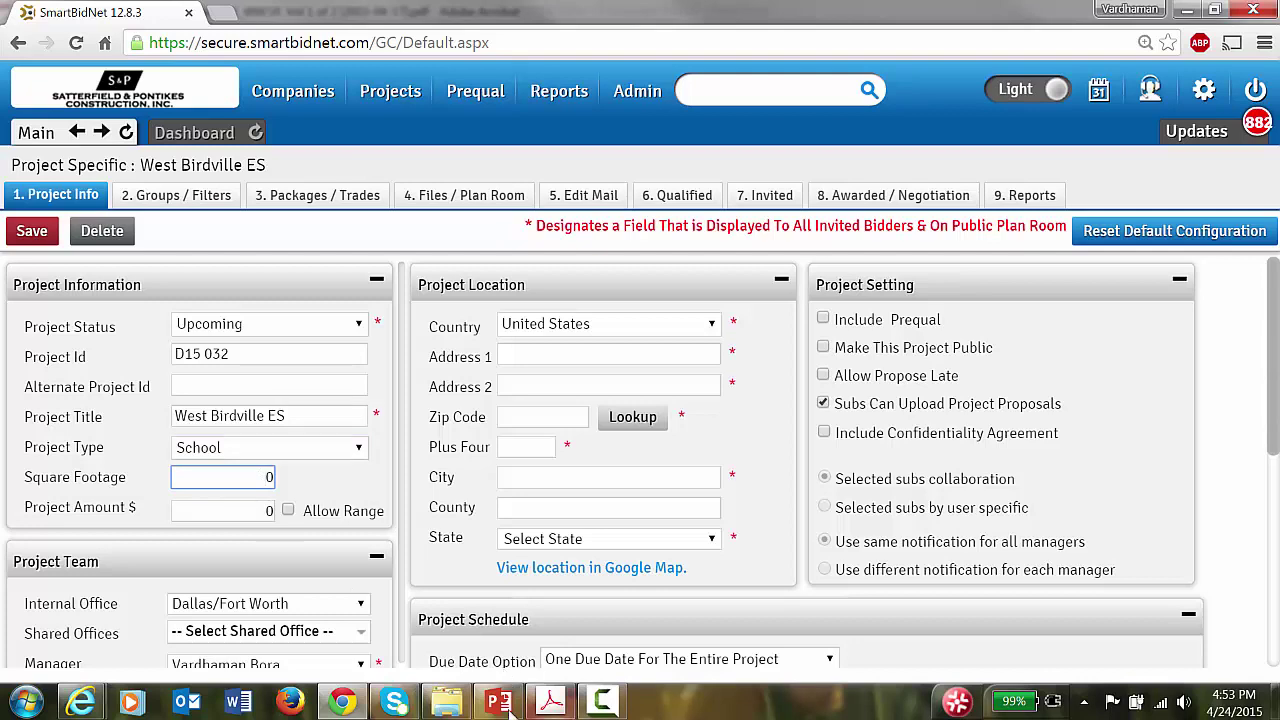
Open the A0_00-INFO drawing from the 07 Drawings > arch folder
click(447, 702)
double_click(400, 253)
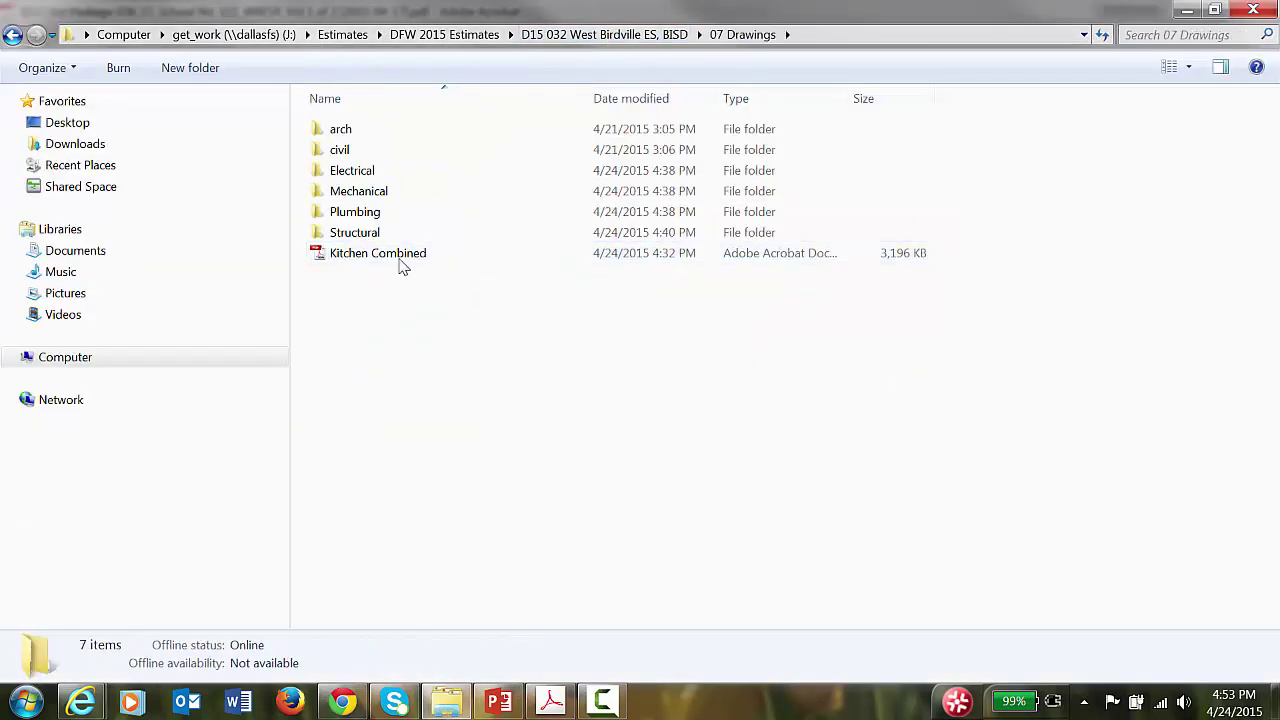
double_click(360, 133)
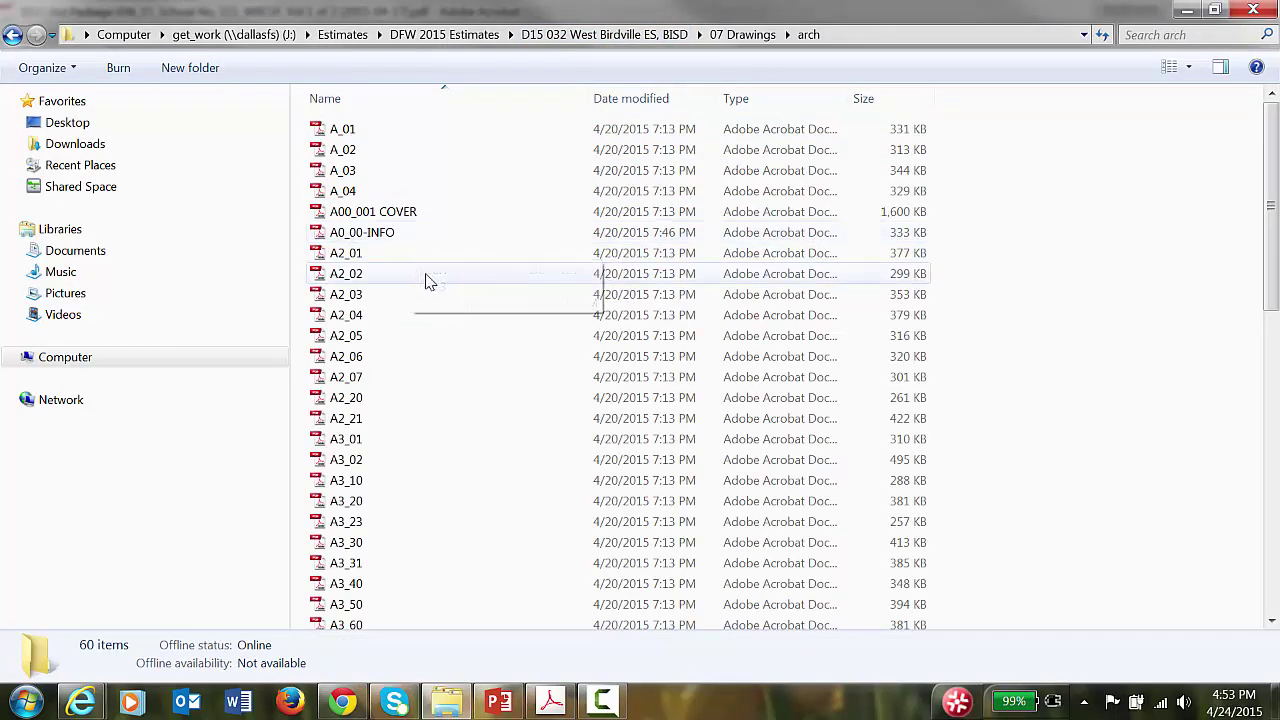
click(397, 238)
double_click(397, 238)
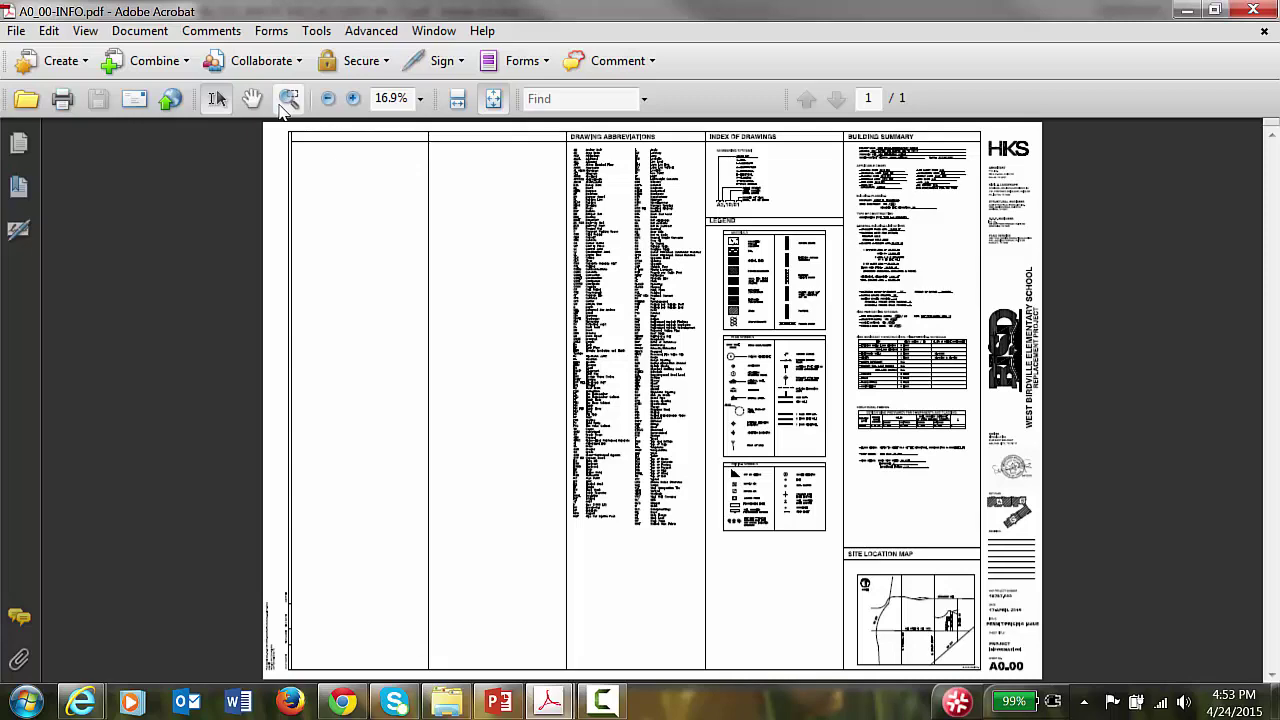
Zoom into the Building Summary and enter 95,038 as the square footage
click(288, 101)
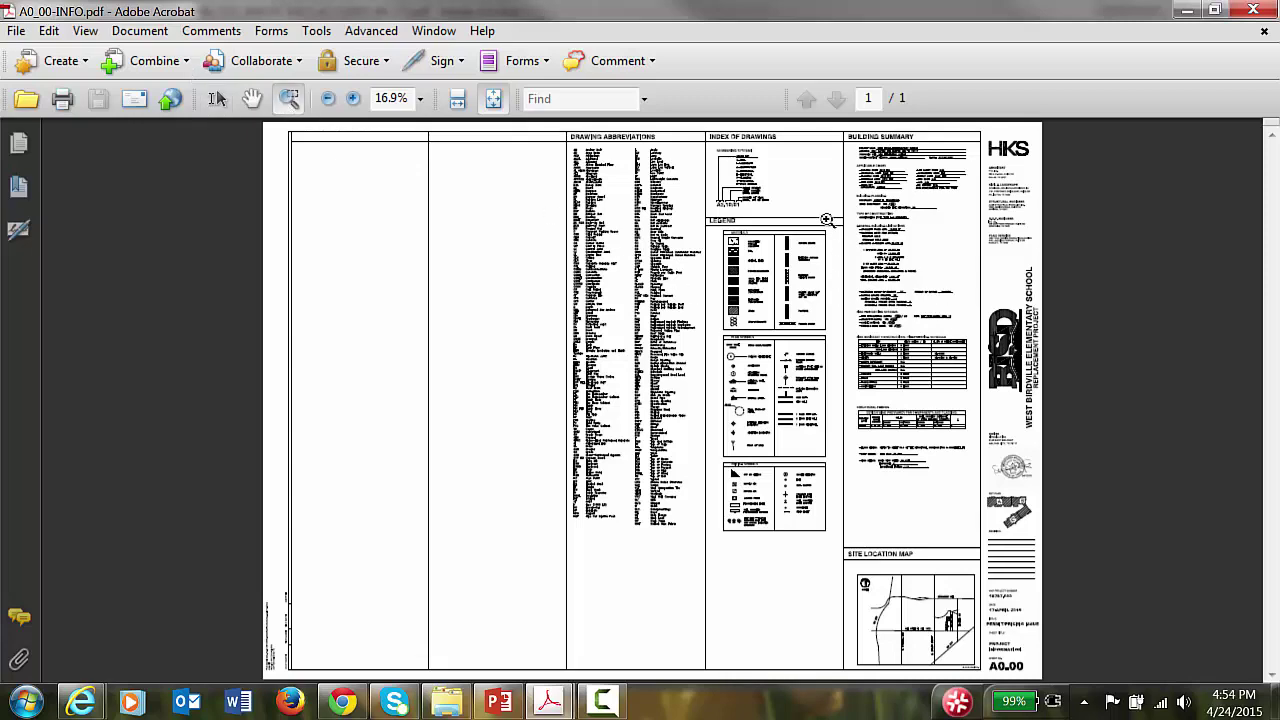
drag(826, 133, 1006, 376)
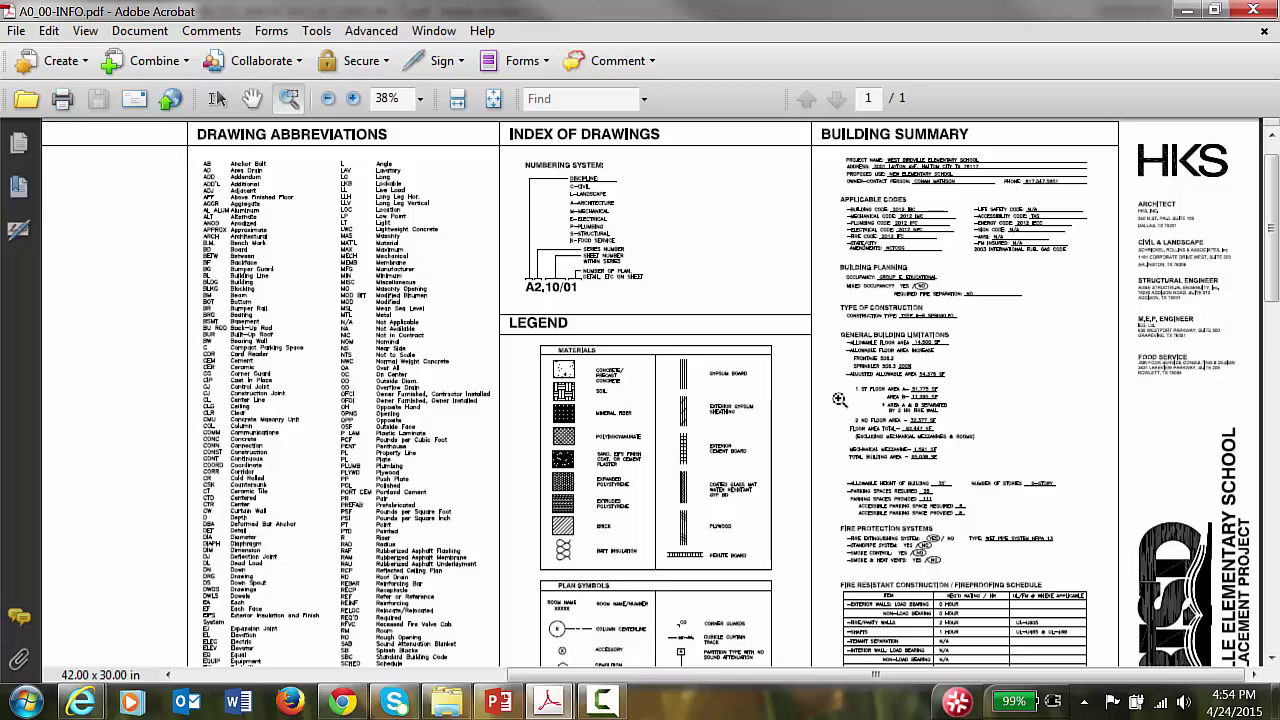
drag(812, 268, 1000, 480)
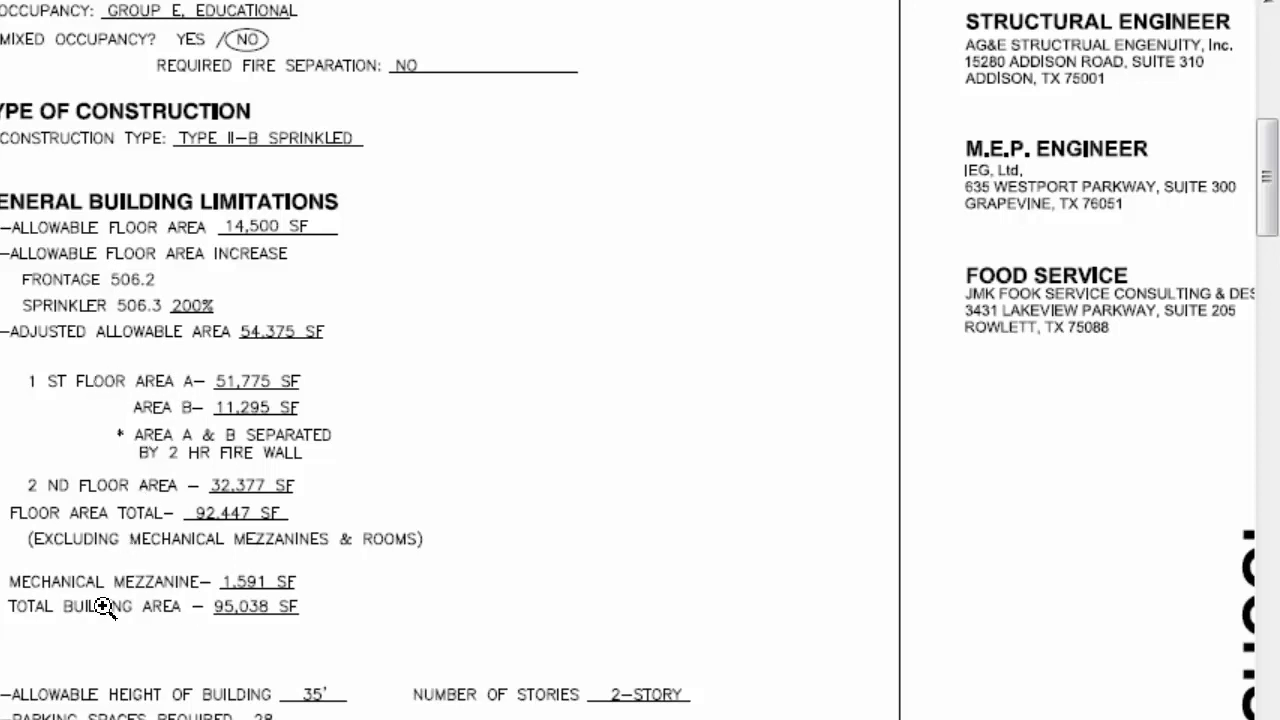
drag(318, 476, 669, 524)
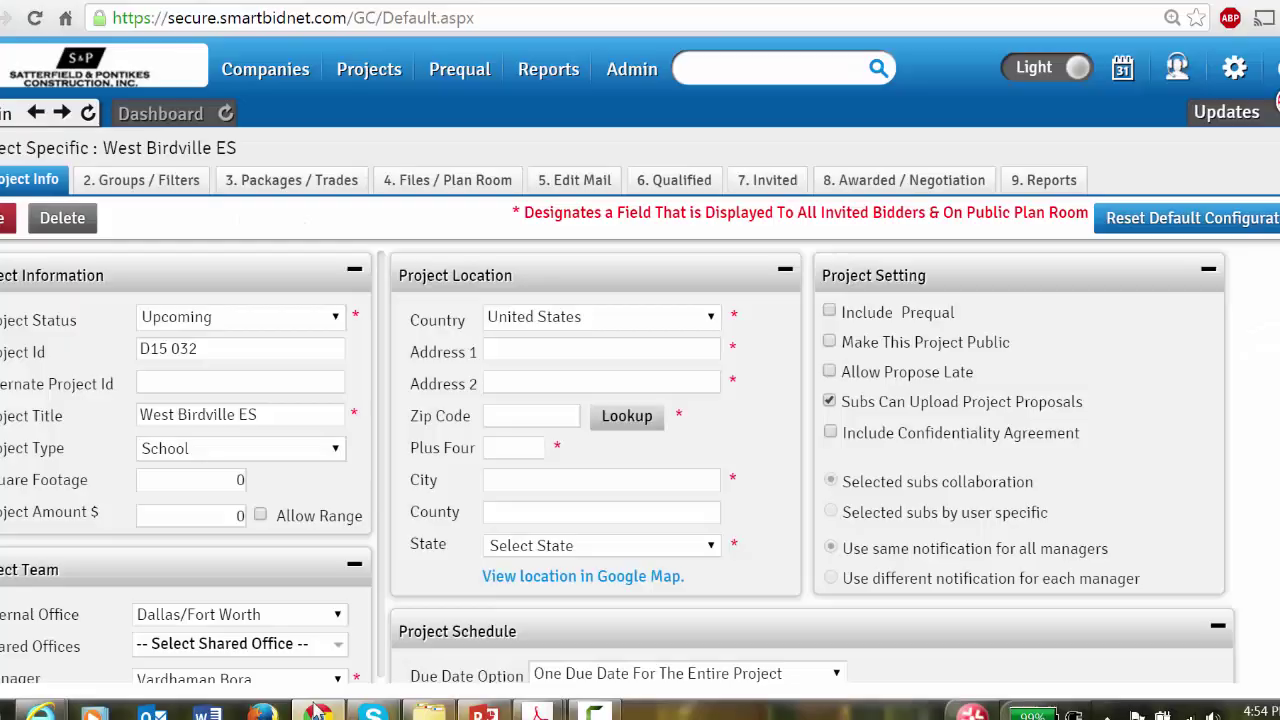
click(262, 478)
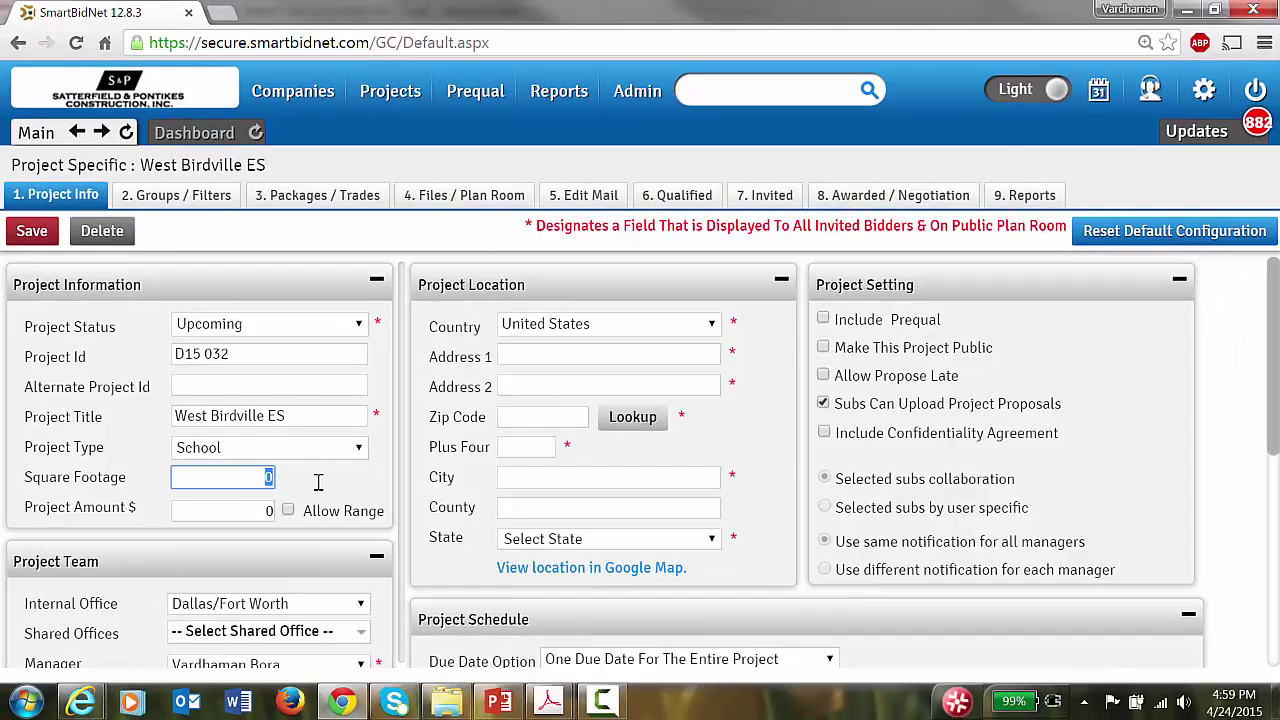
text(95,038)
Find the construction budget in the bid package and enter 16,425,000 as Project Amount
click(262, 511)
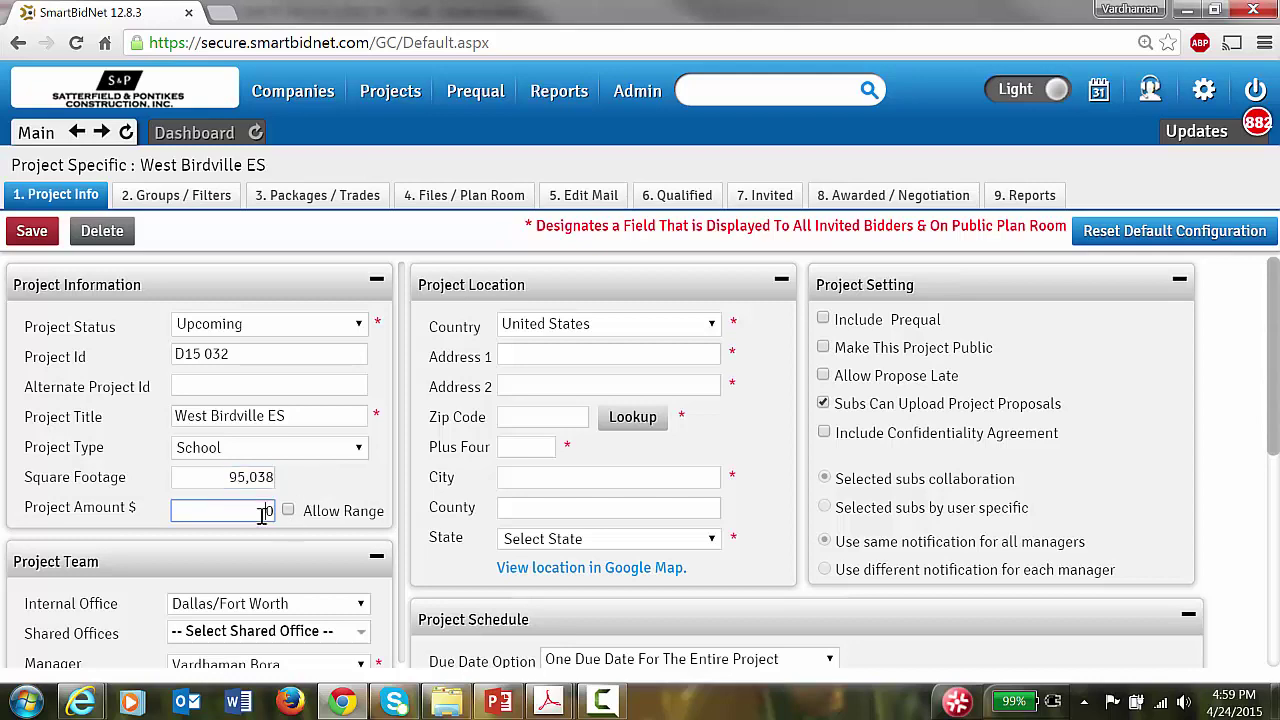
click(548, 700)
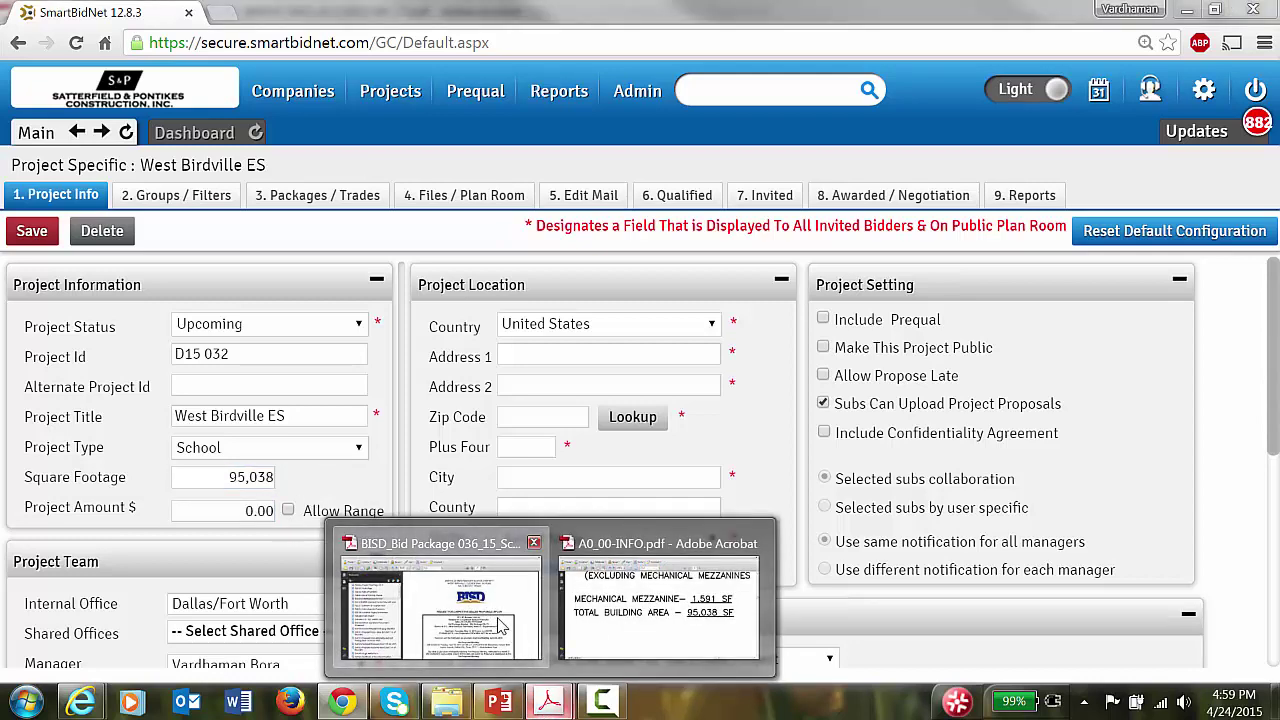
click(530, 650)
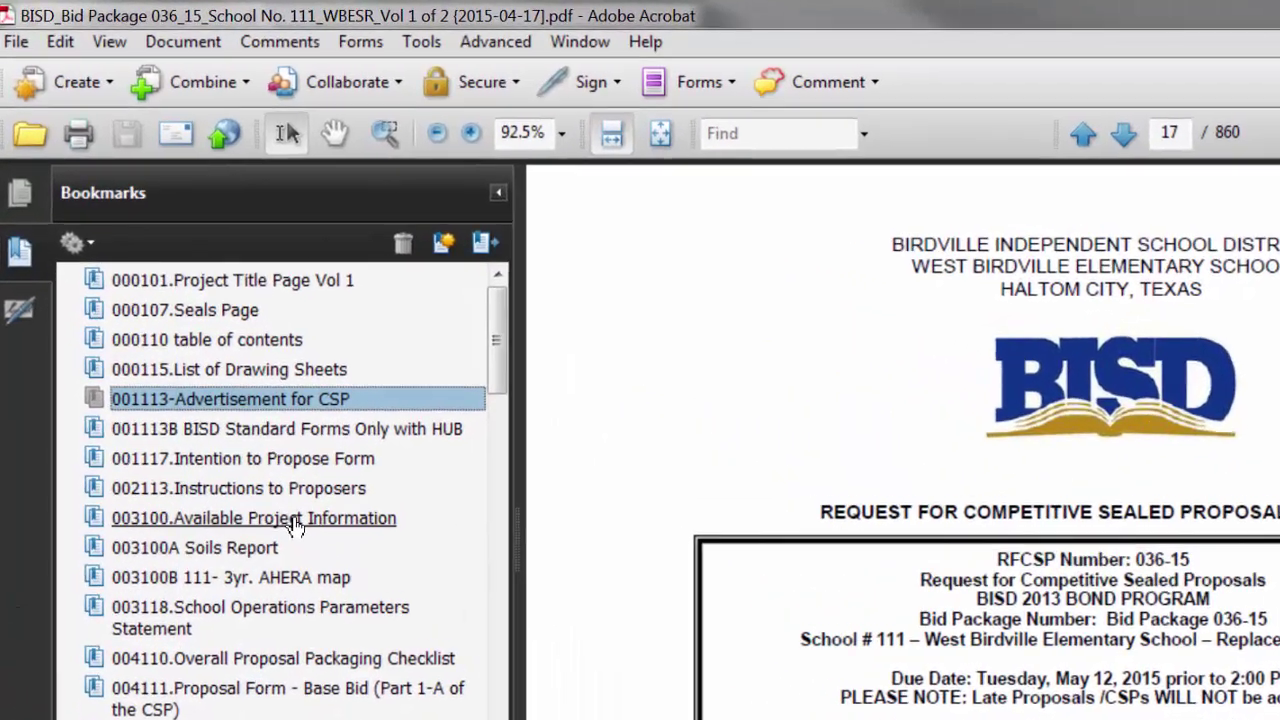
click(293, 520)
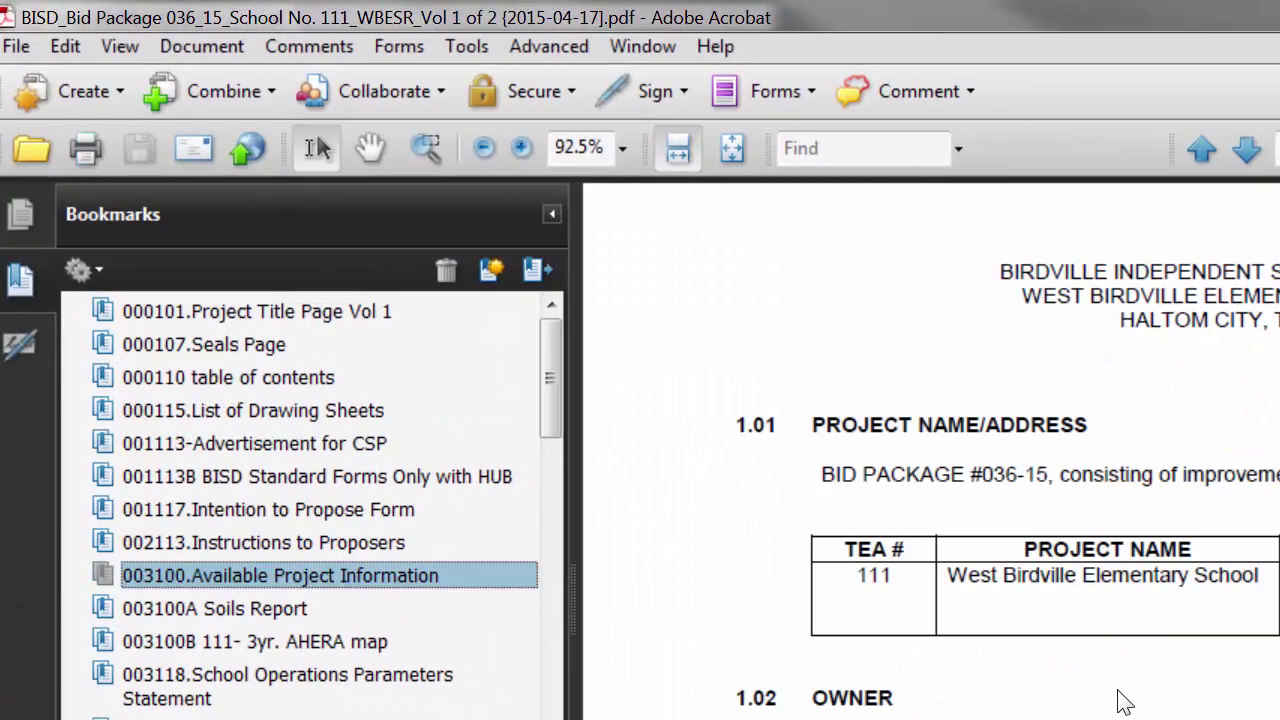
click(866, 500)
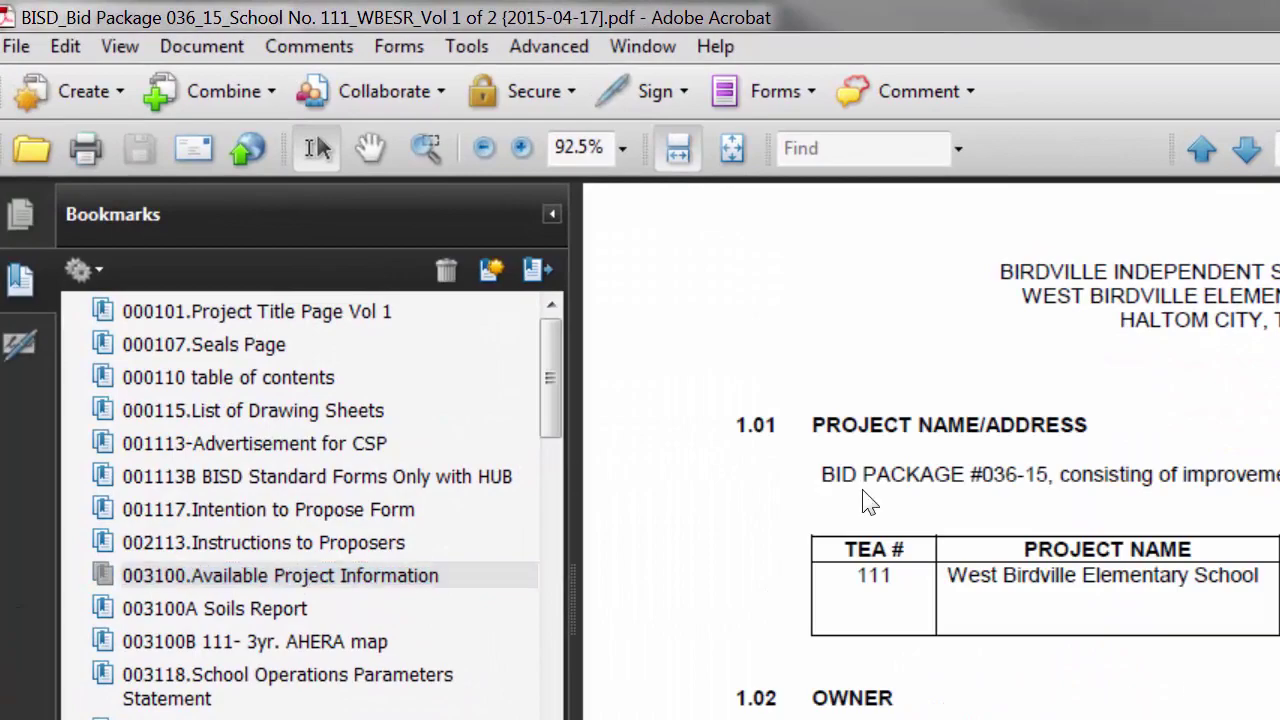
scroll(866, 500, down, 15)
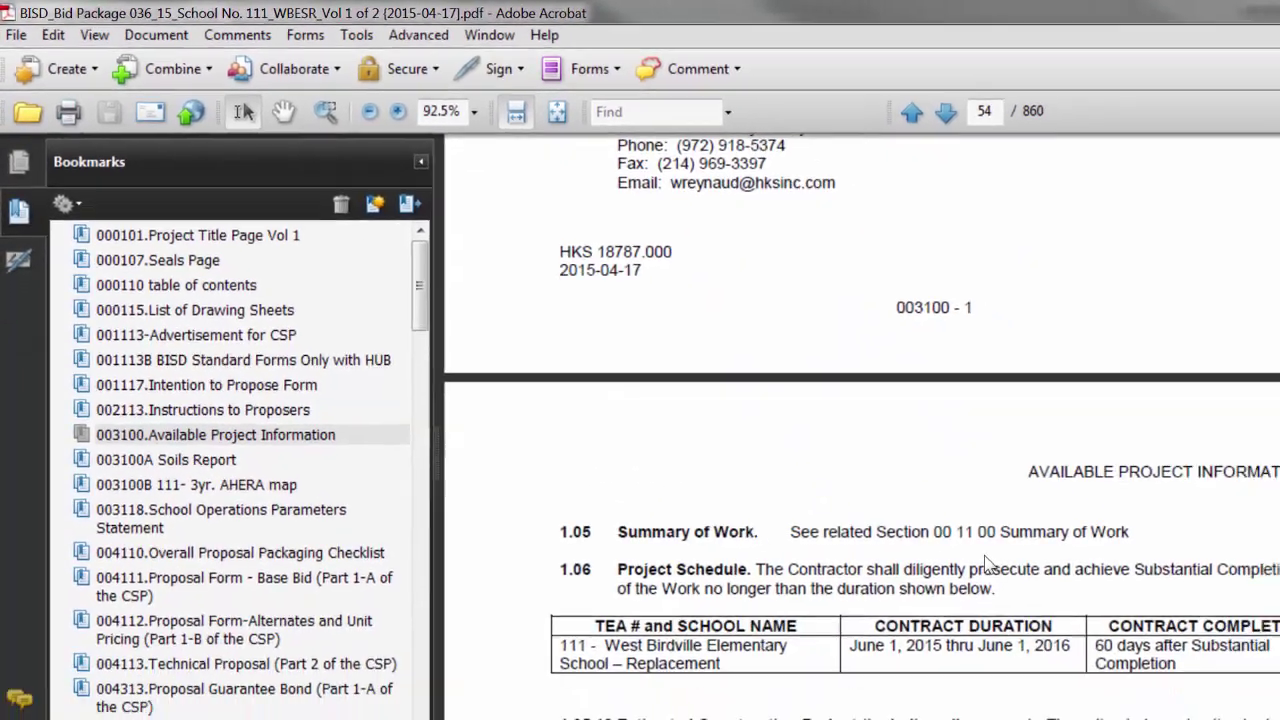
scroll(985, 562, down, 8)
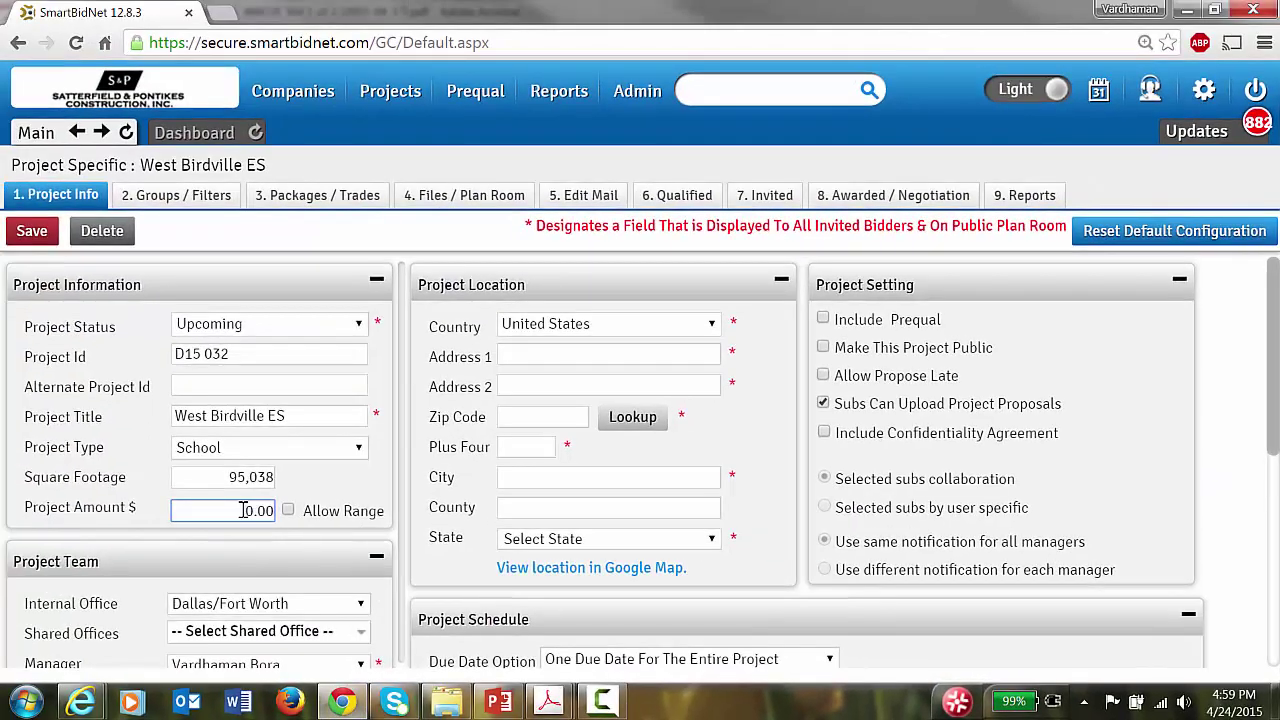
click(243, 510)
text(16,425,000)
Uncheck the Upload, Proposals and Repro Orders manager emails, leaving only Notes
click(231, 484)
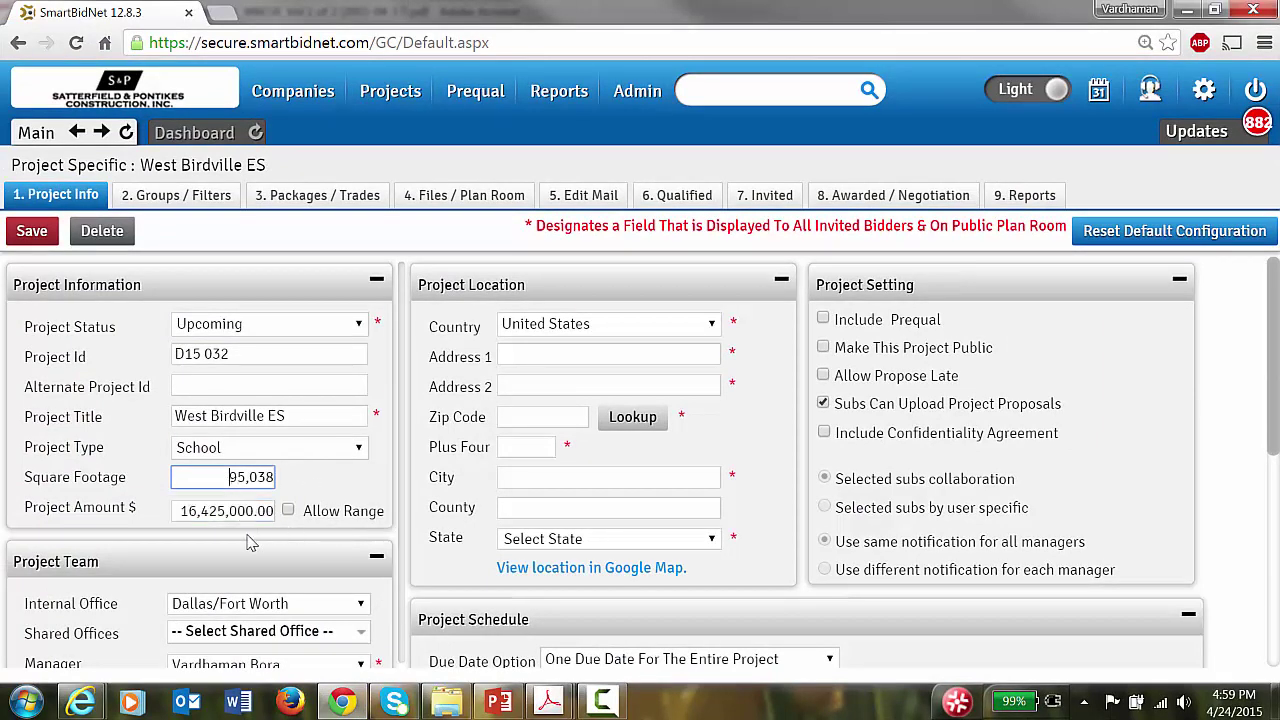
scroll(330, 547, down, 2)
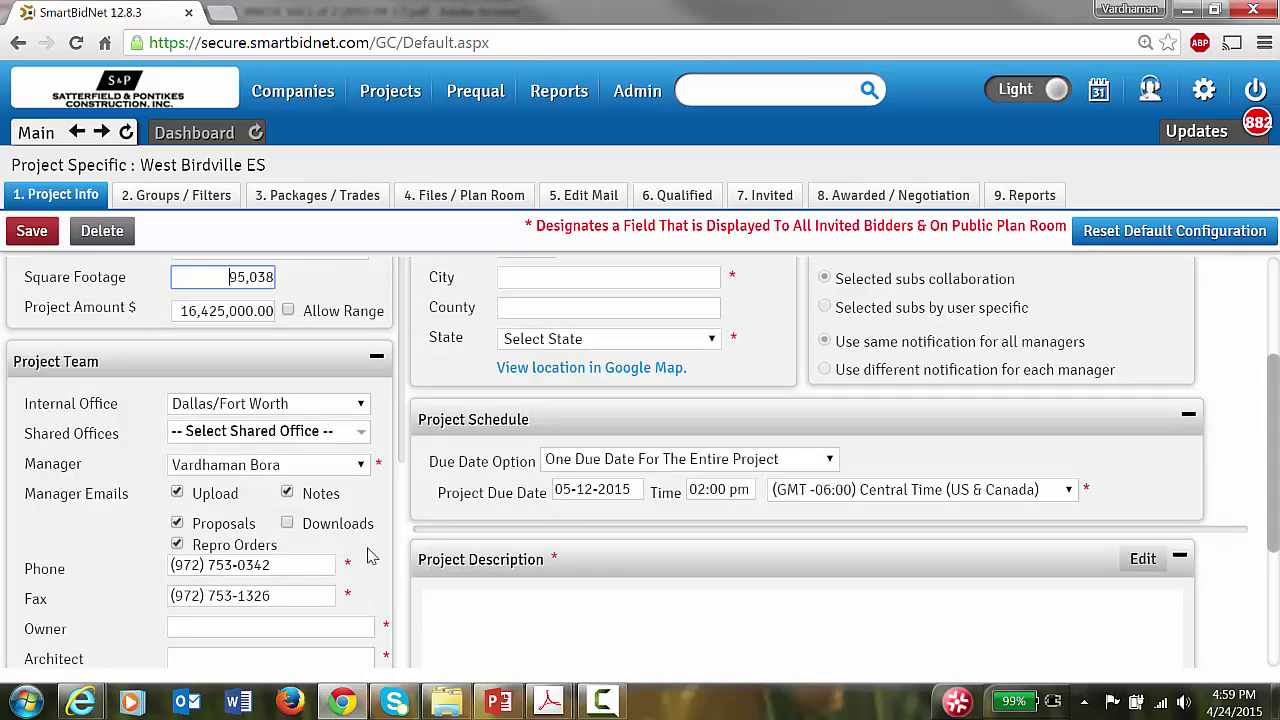
scroll(467, 520, up, 2)
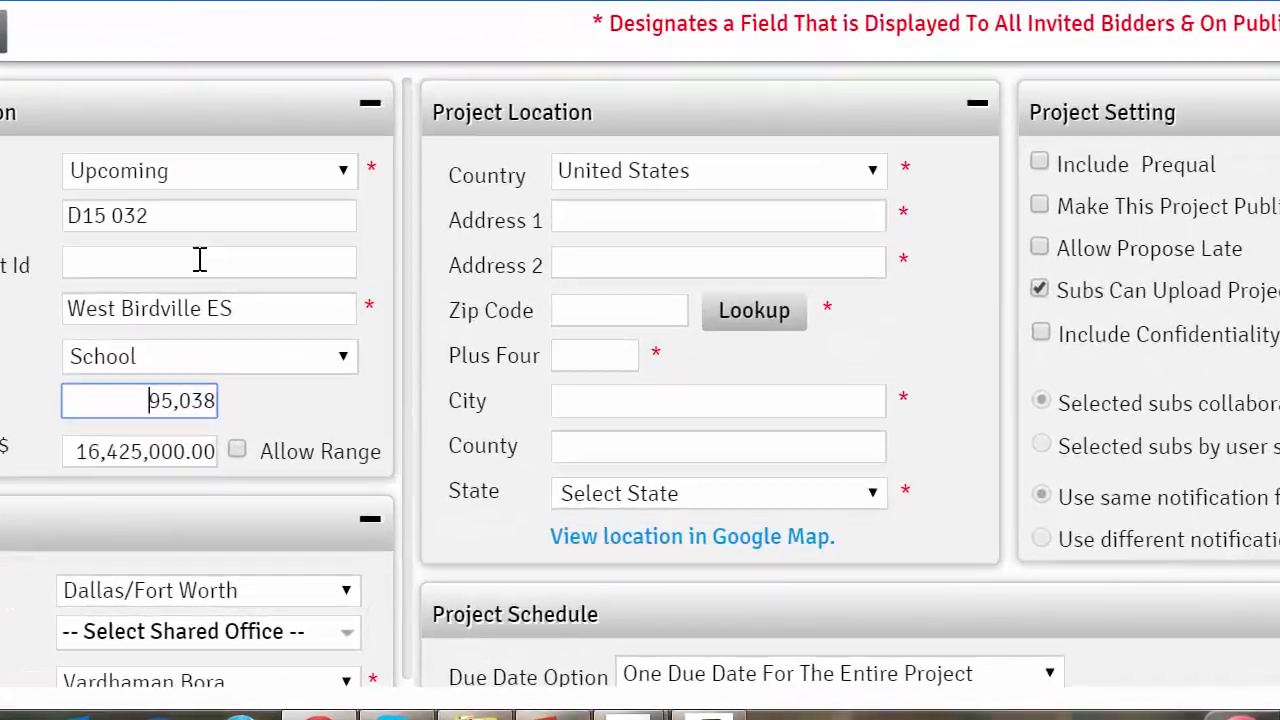
click(263, 309)
scroll(571, 491, down, 3)
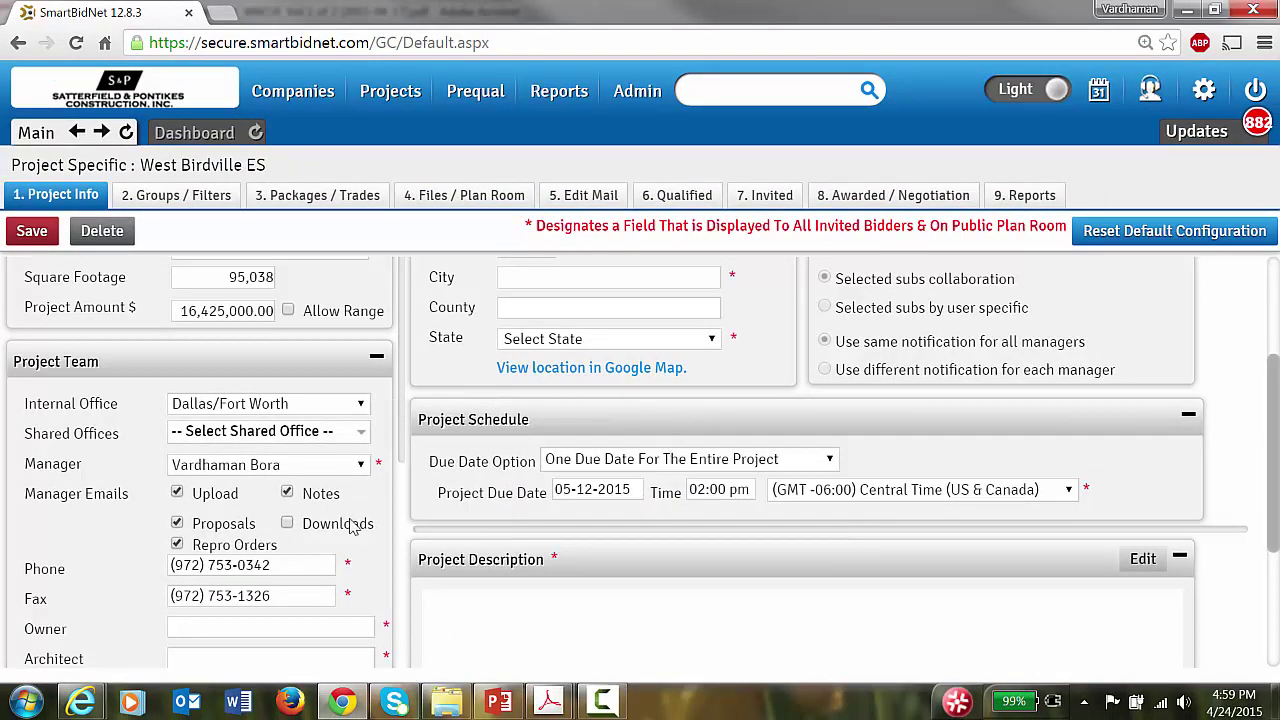
scroll(305, 462, up, 2)
scroll(300, 505, down, 2)
scroll(276, 521, down, 1)
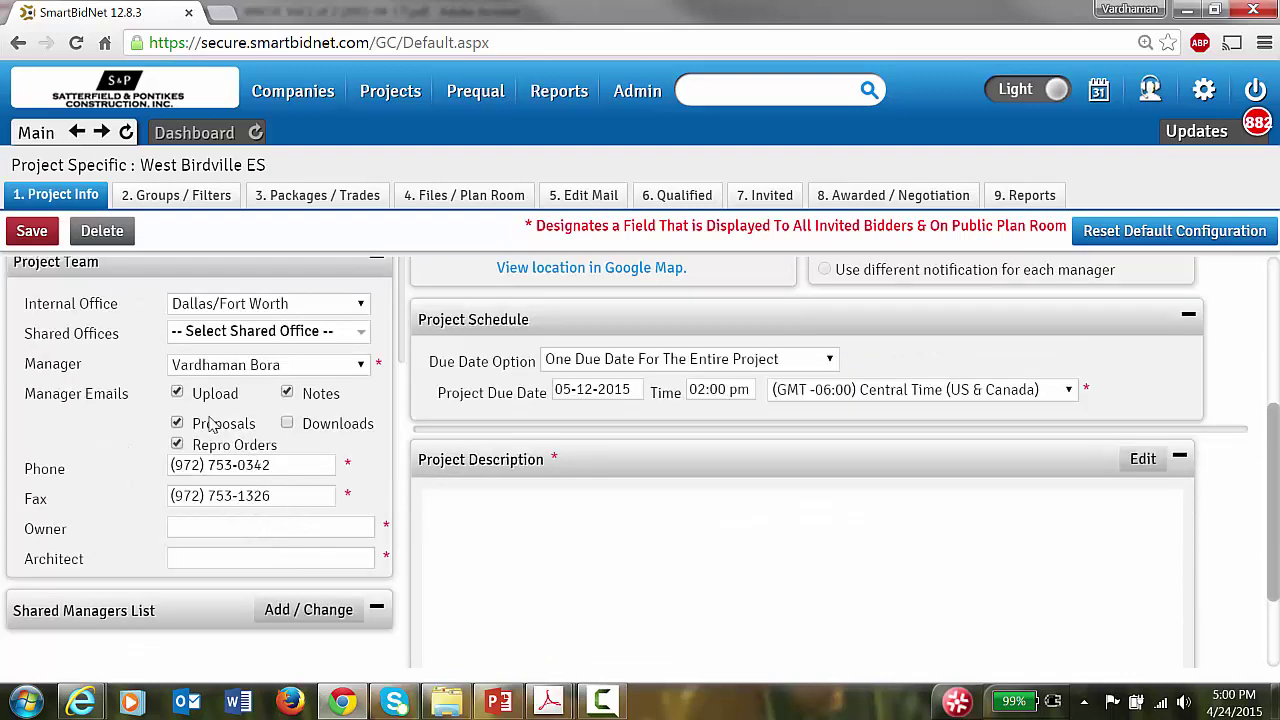
click(265, 528)
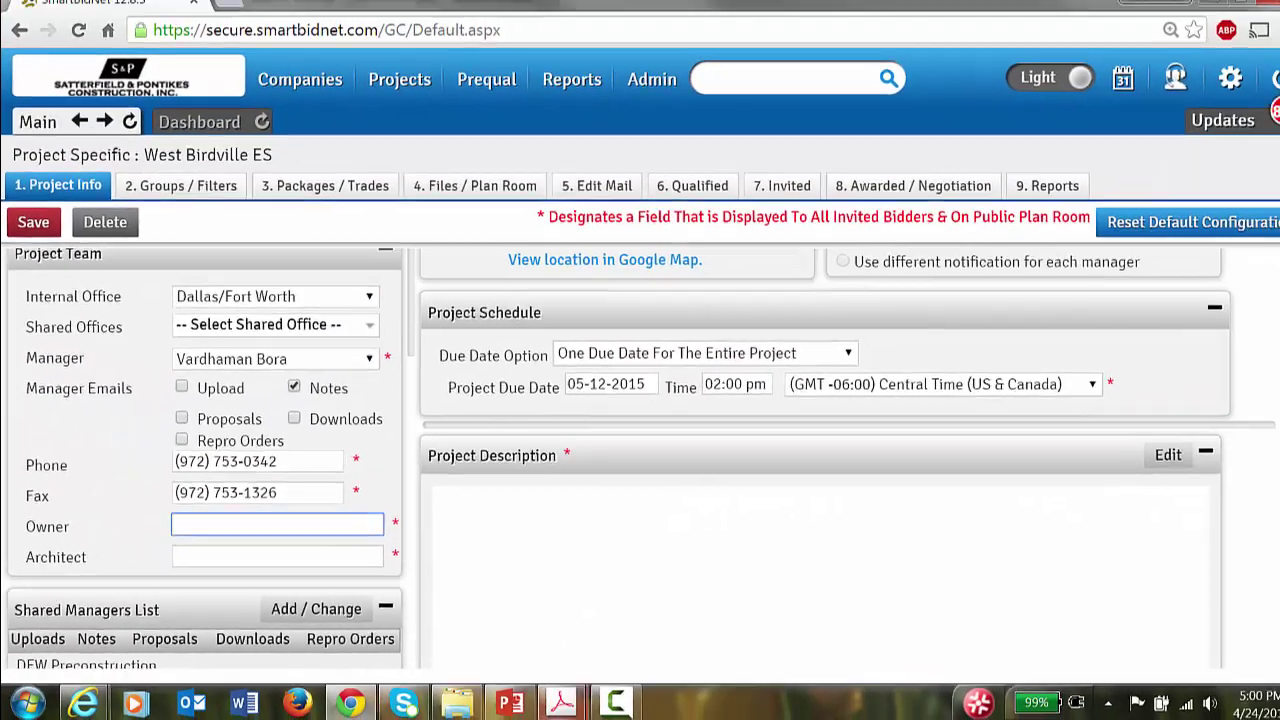
Fill in Owner as Birdville Independent School District, copied from the bid package
mouse_move(549, 702)
click(500, 580)
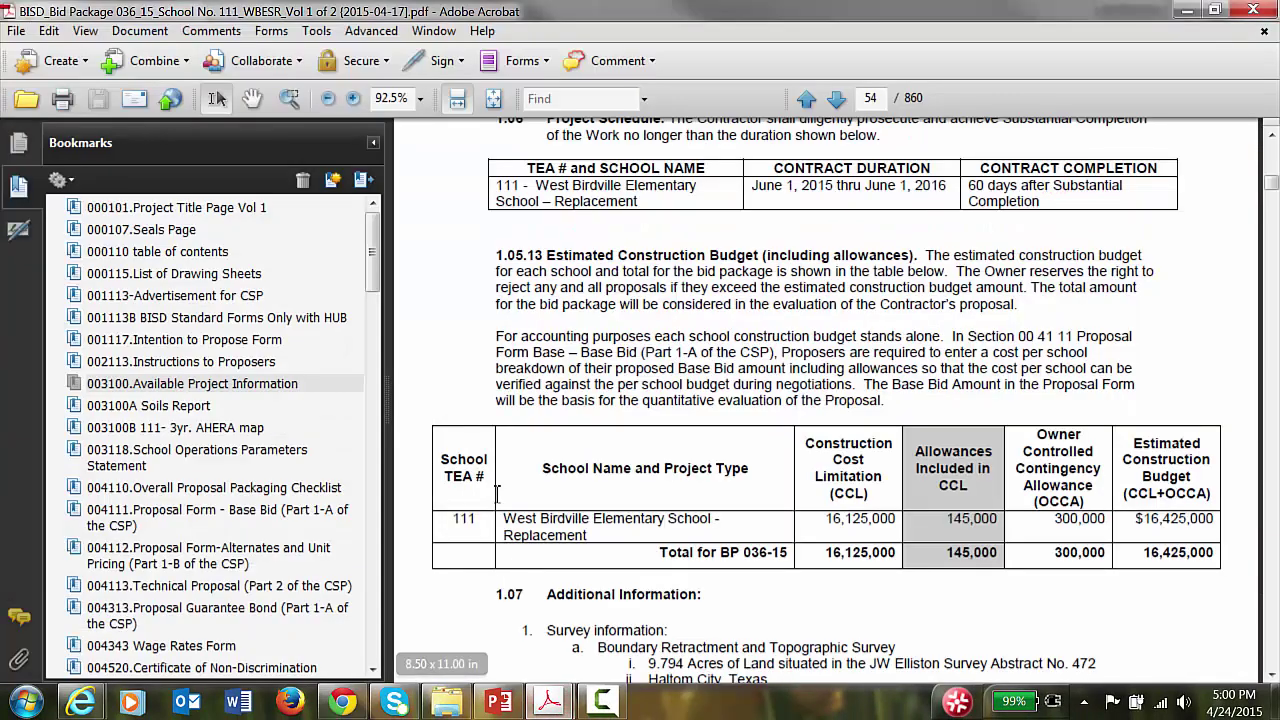
click(194, 388)
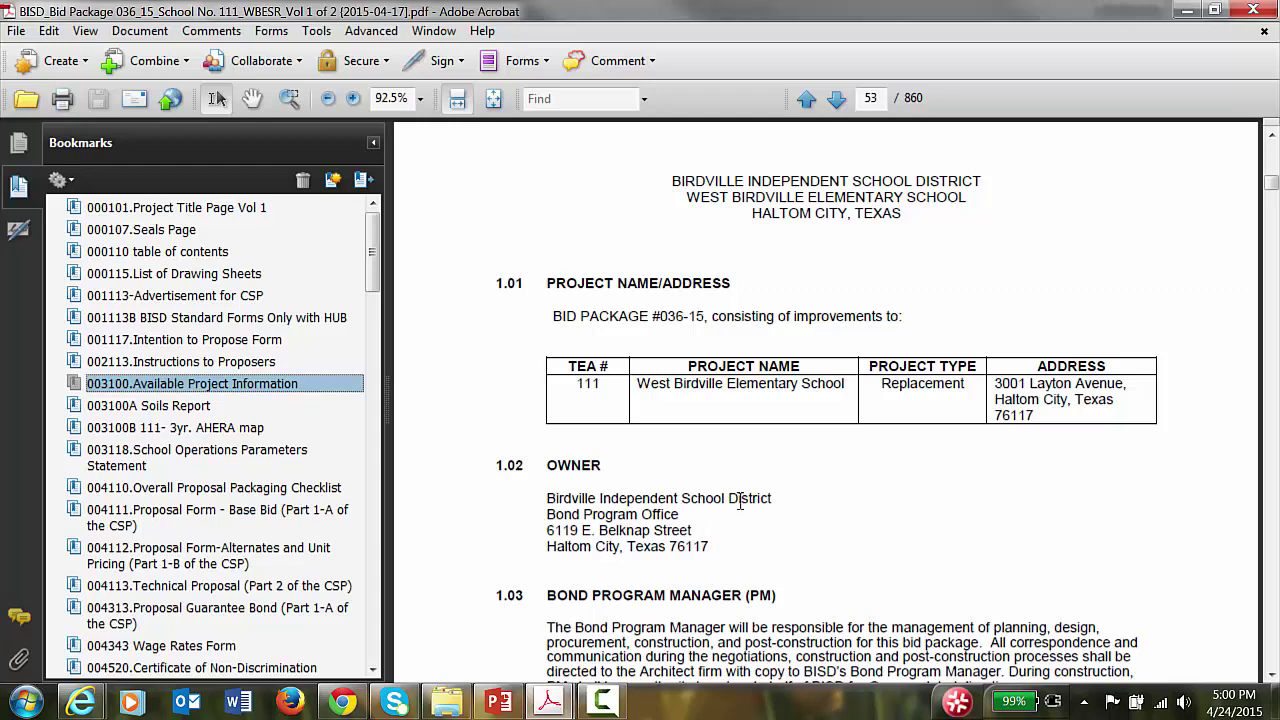
key(alt+Tab)
text(Birdville Independent School District)
Copy HKS, Inc. from the bid package and paste it as the Architect
click(232, 555)
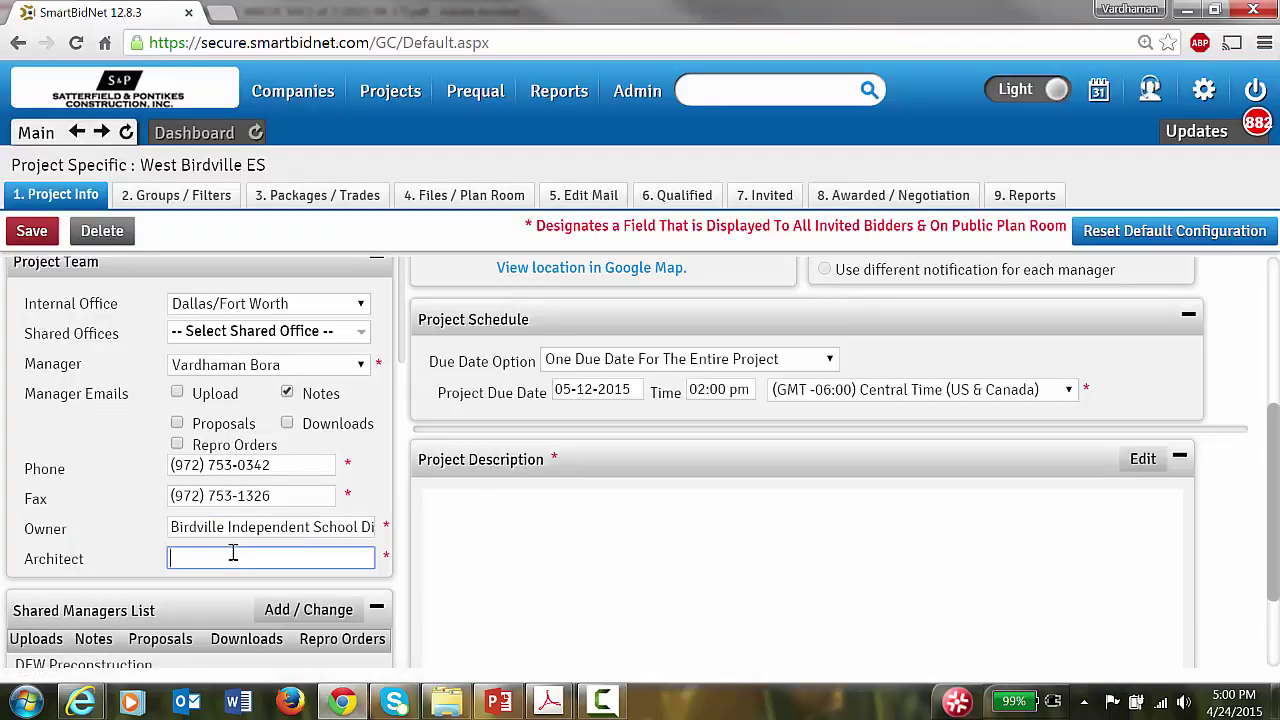
mouse_move(549, 702)
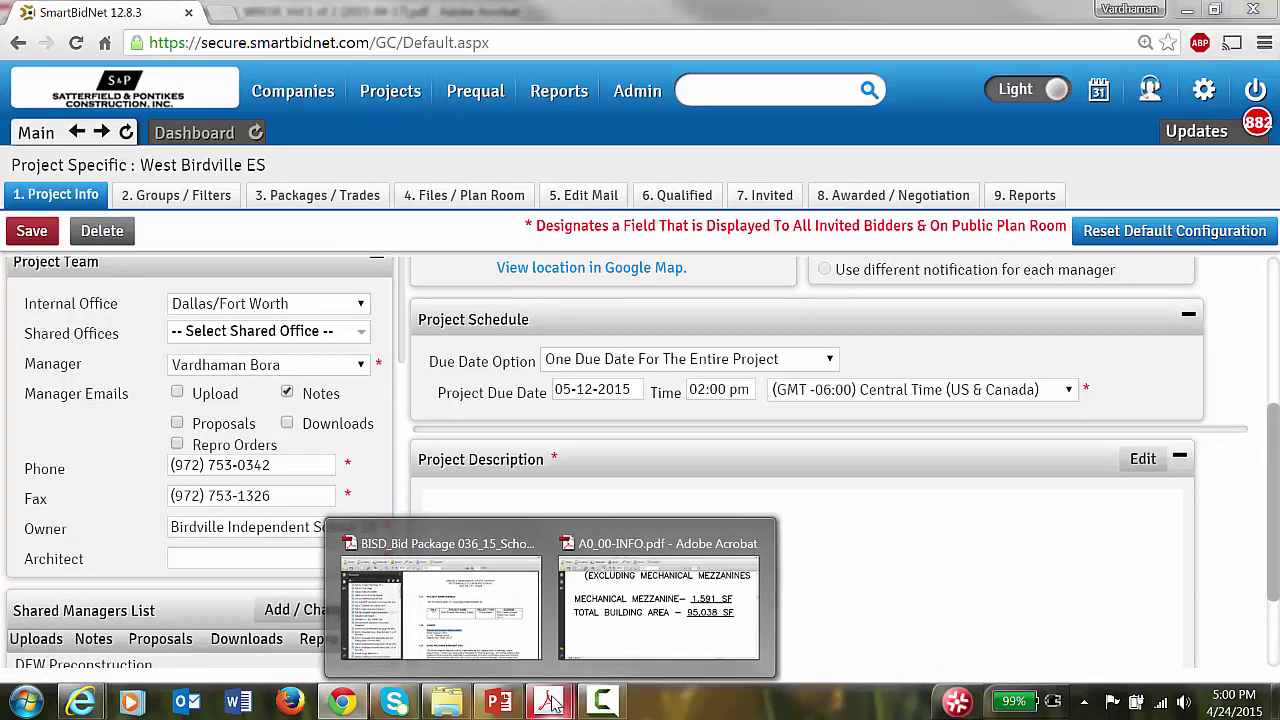
click(492, 630)
click(780, 568)
scroll(862, 570, down, 5)
scroll(862, 570, down, 3)
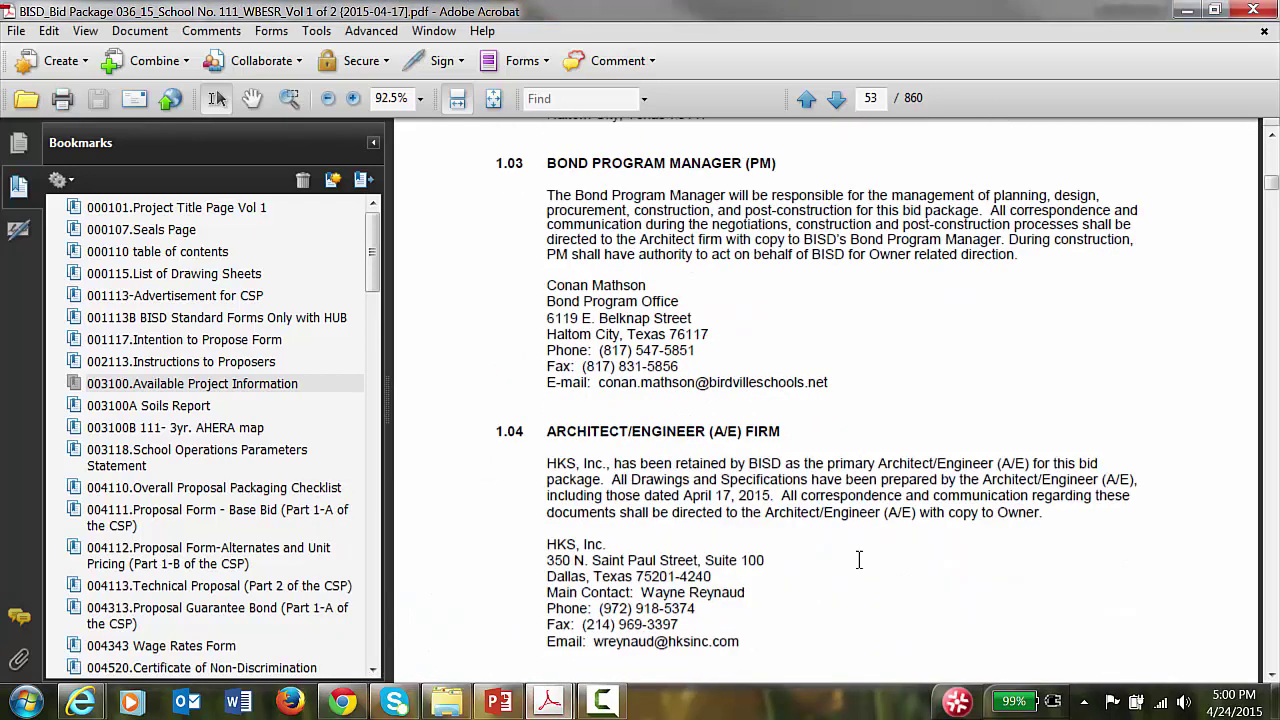
drag(612, 544, 546, 545)
key(ctrl+c)
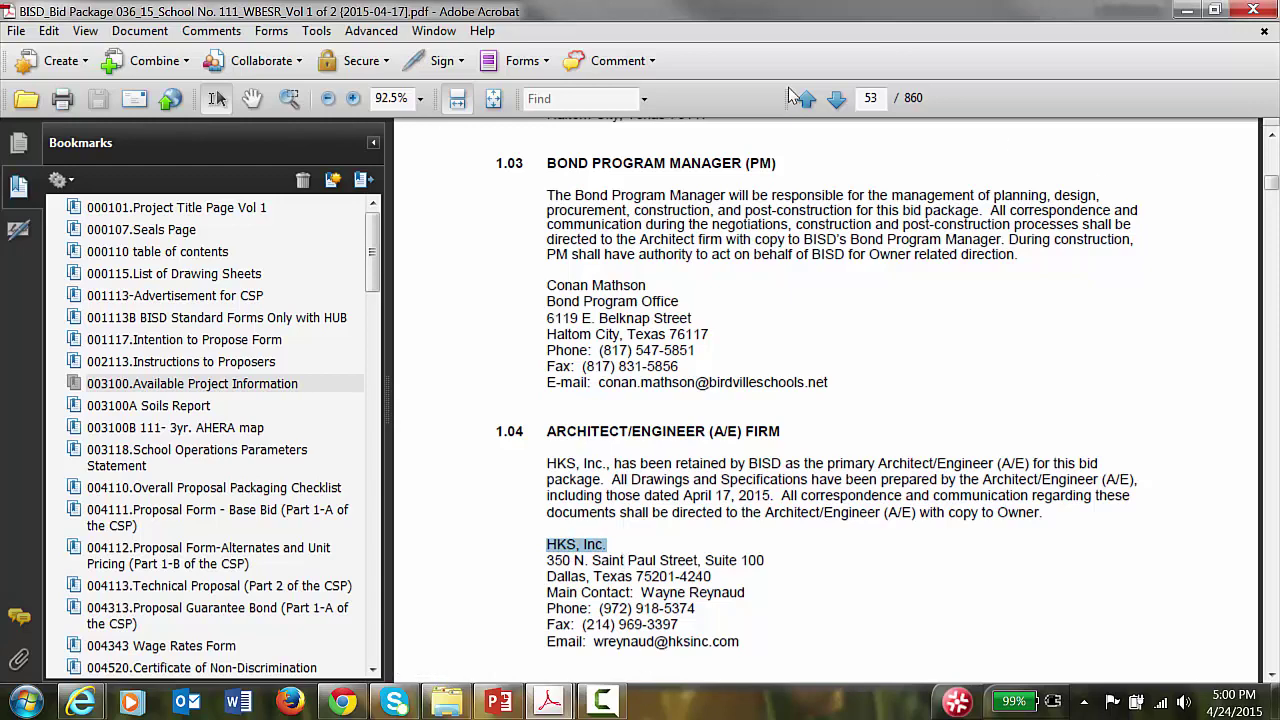
click(342, 700)
click(213, 557)
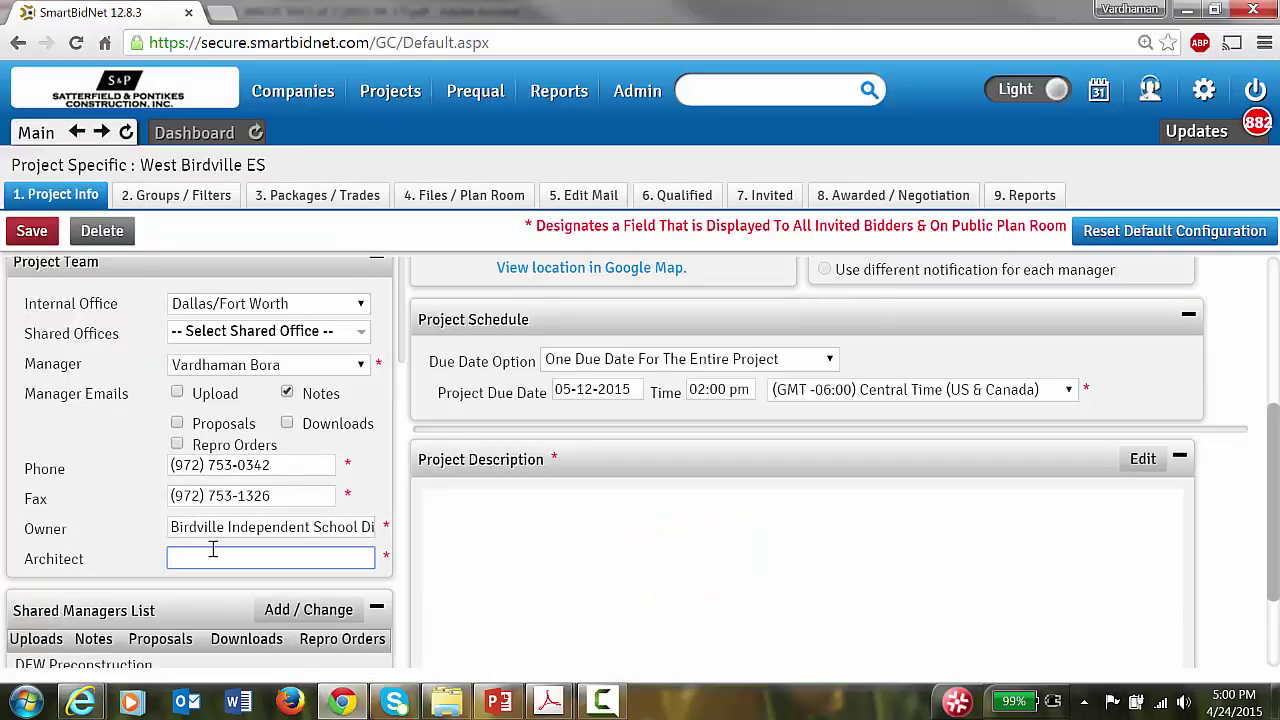
key(ctrl+v)
click(523, 506)
scroll(595, 546, up, 3)
click(537, 357)
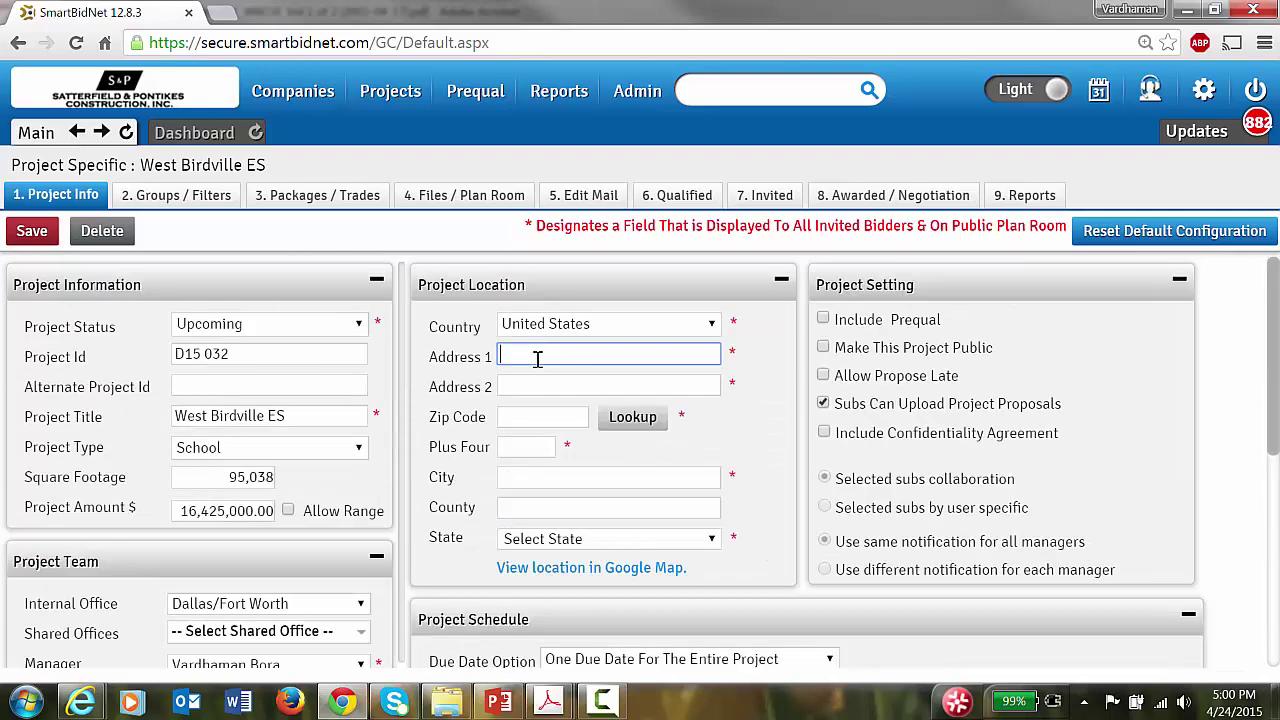
key(alt+Tab)
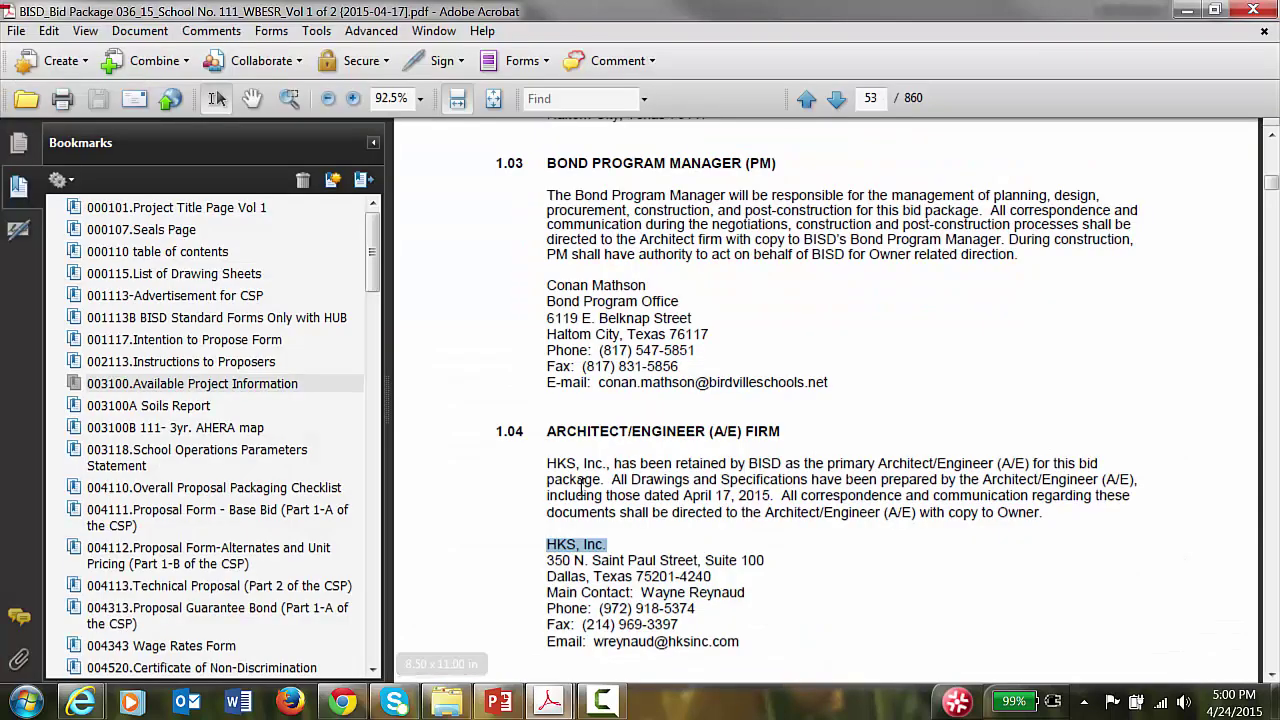
click(190, 390)
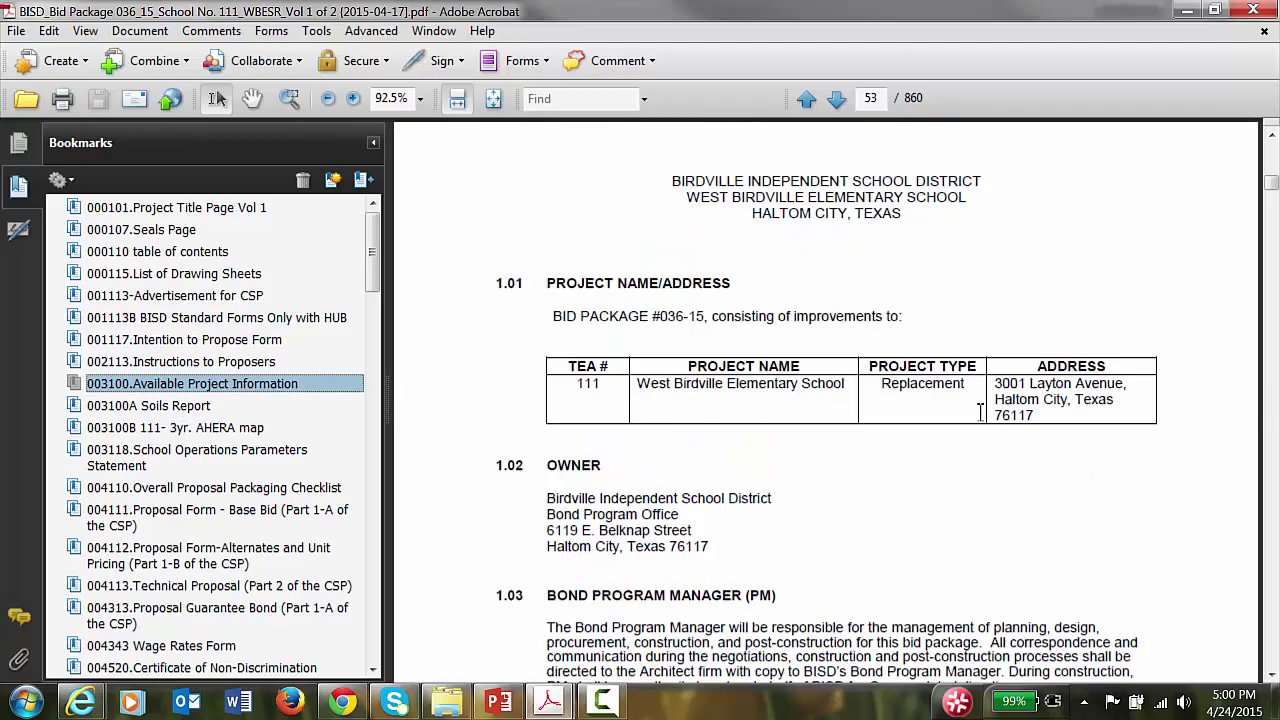
drag(995, 385, 1048, 421)
key(ctrl+c)
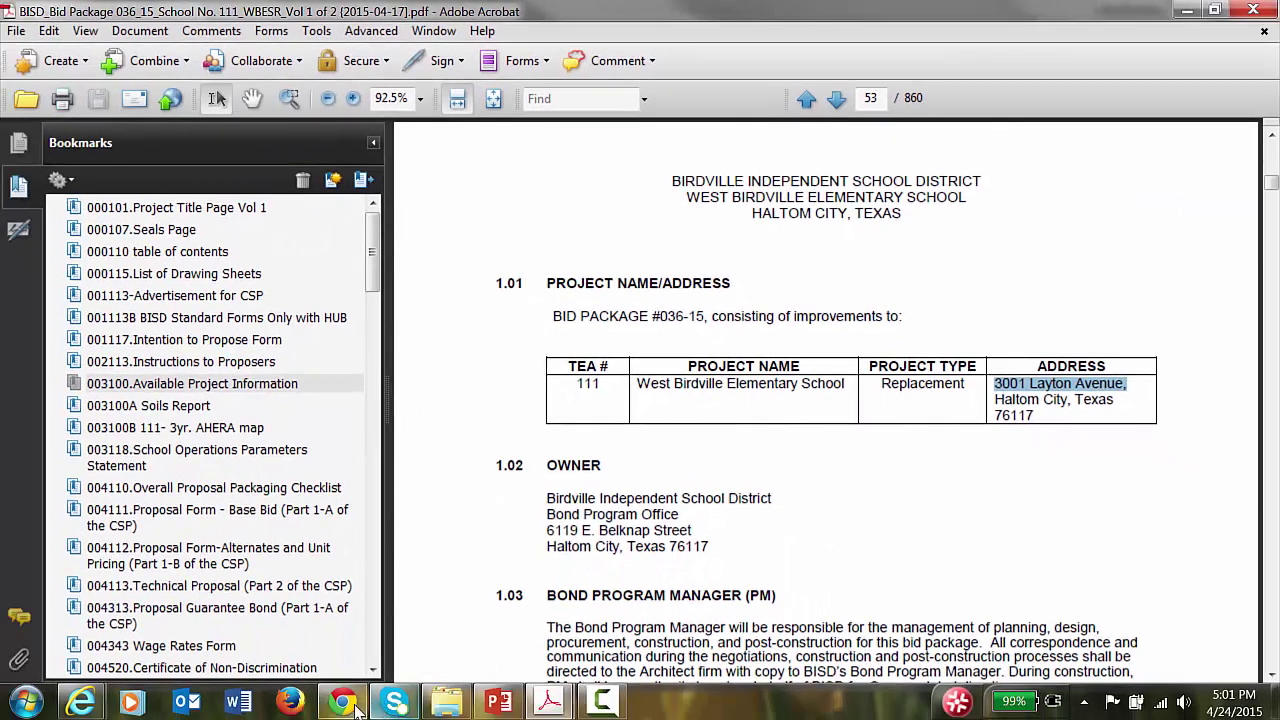
key(alt+Tab)
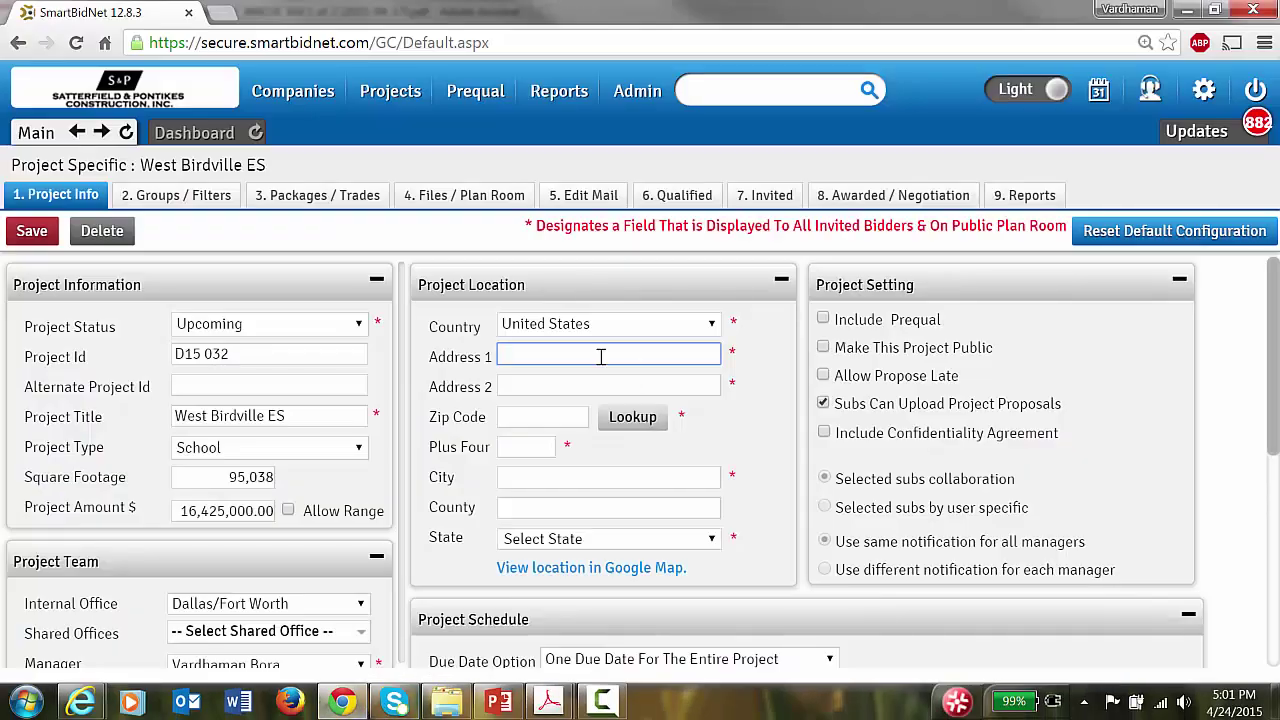
key(ctrl+v)
click(548, 477)
text(Ha)
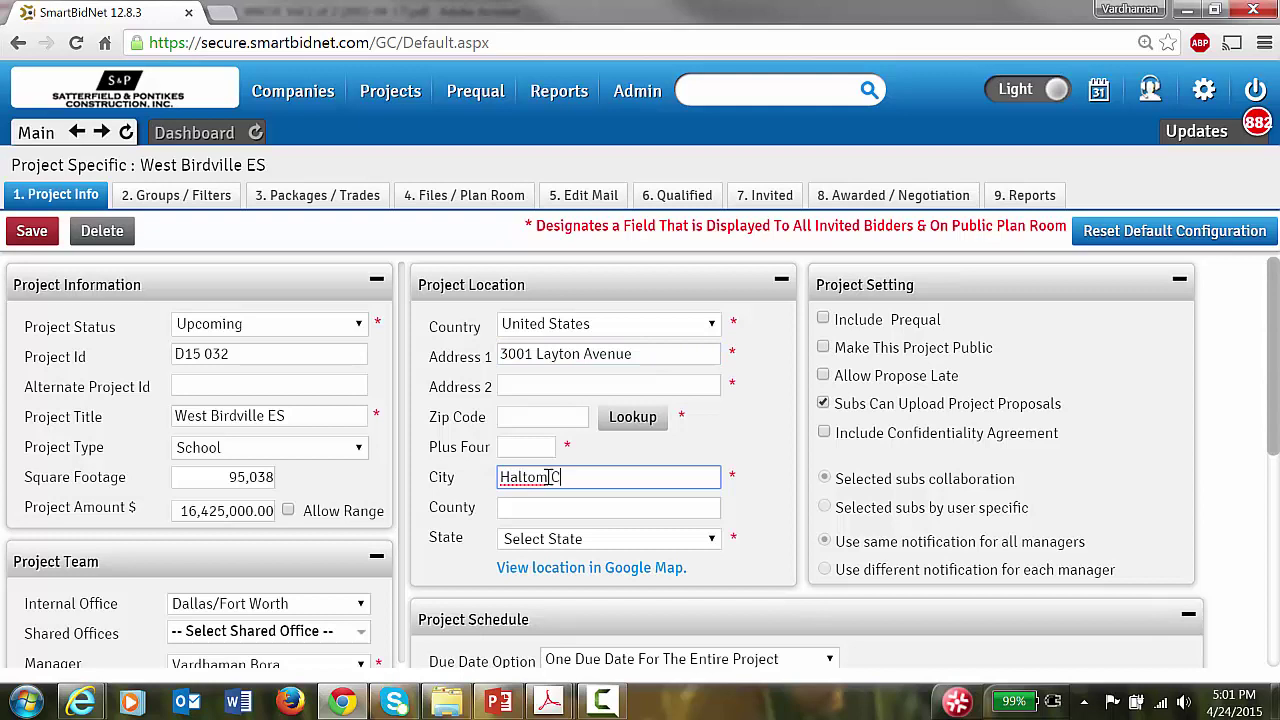
click(540, 419)
text(76117)
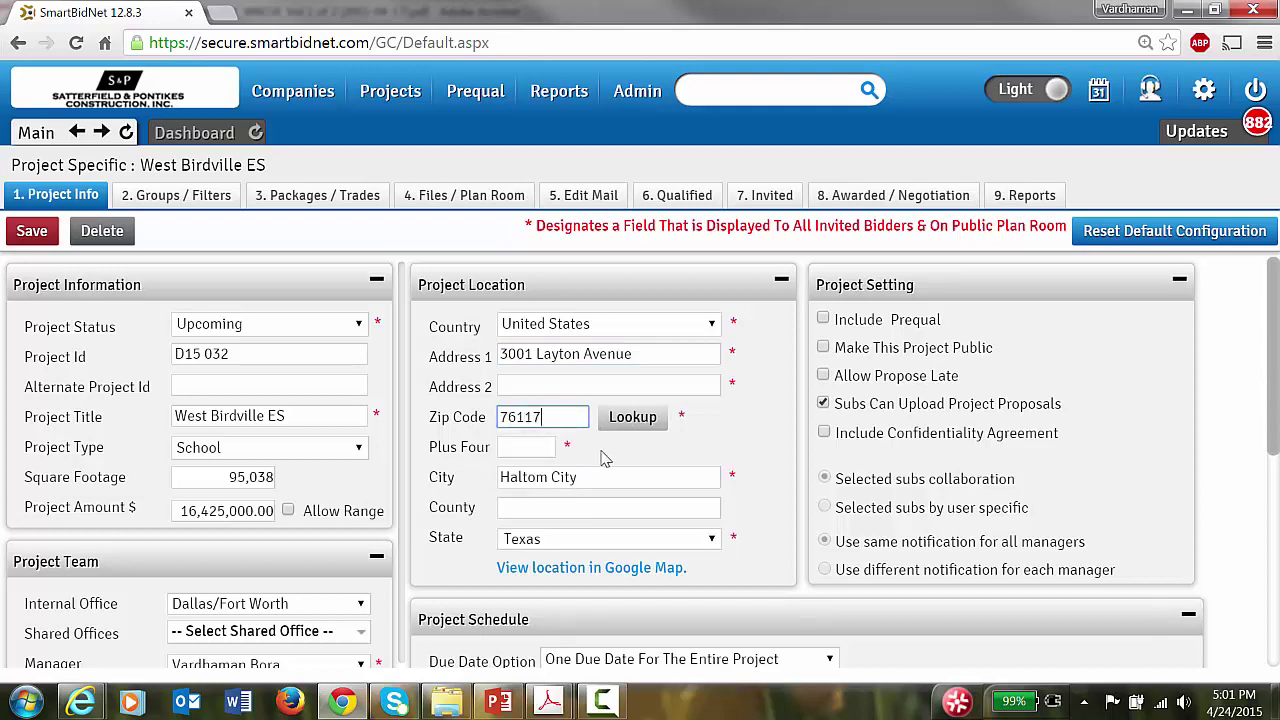
Make the project public, confirming the plan-room warning with YES
click(823, 347)
click(626, 348)
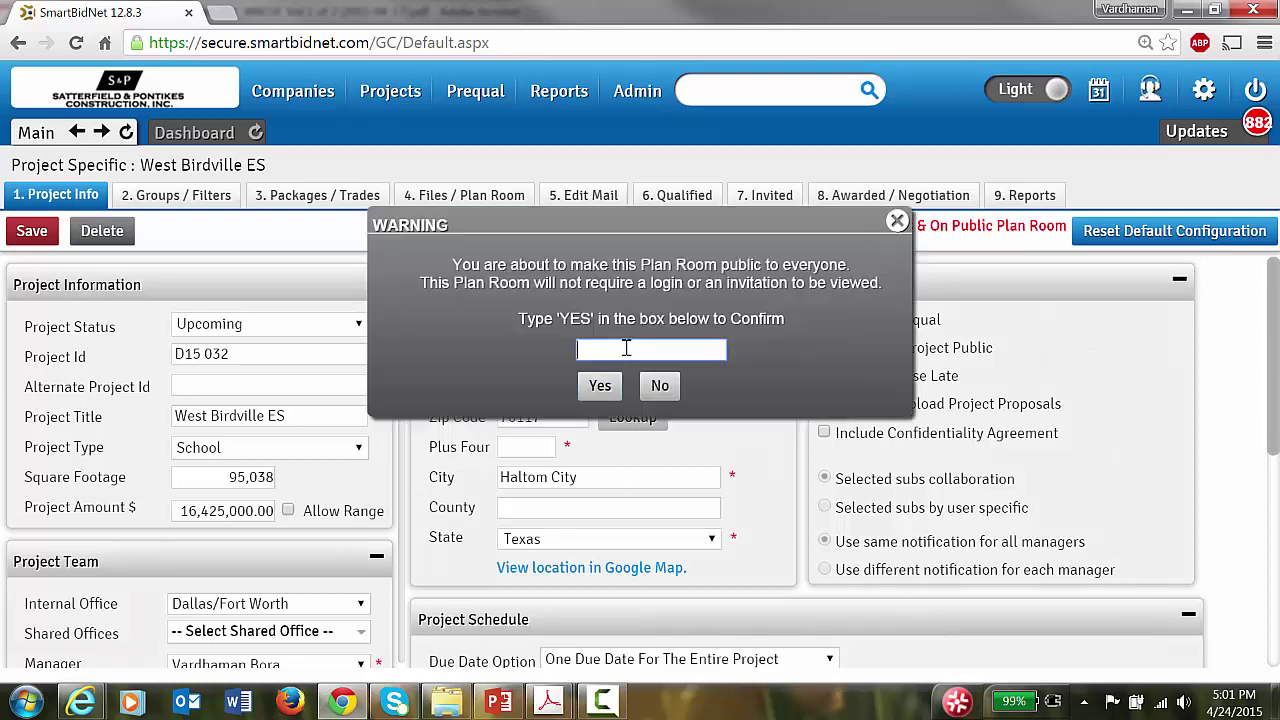
text(yes)
click(600, 385)
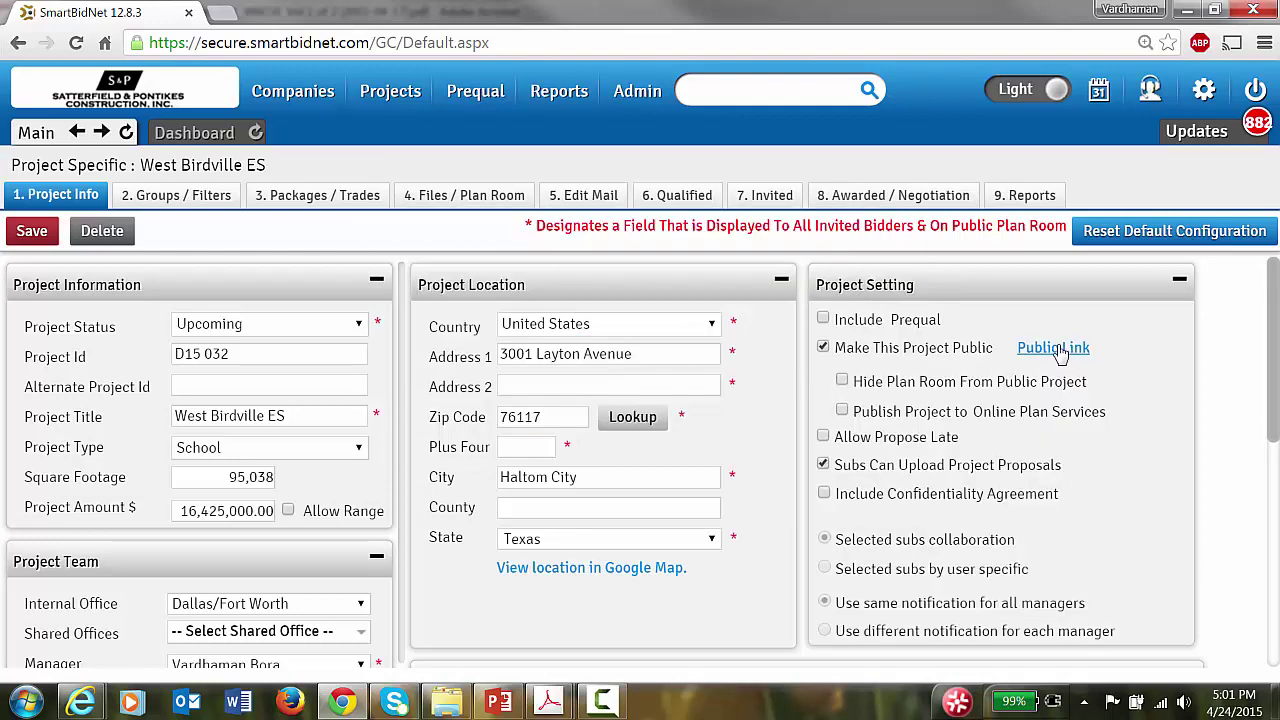
scroll(638, 487, down, 5)
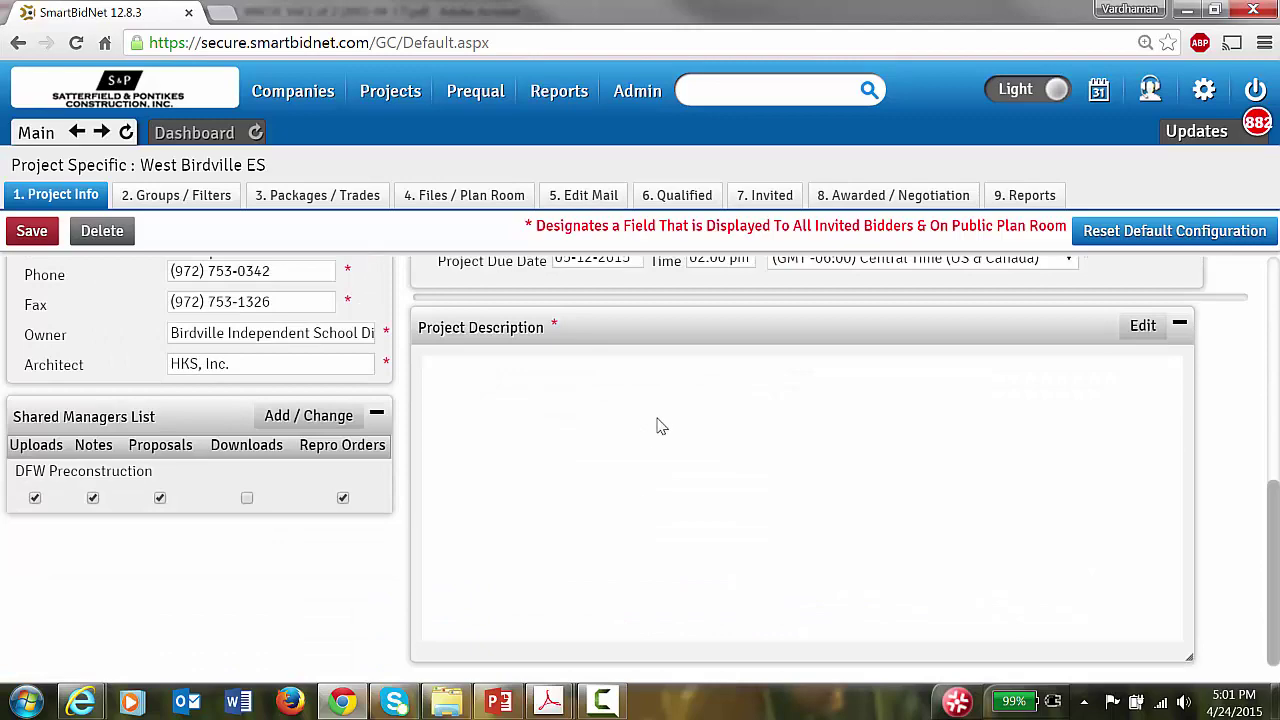
scroll(700, 452, up, 2)
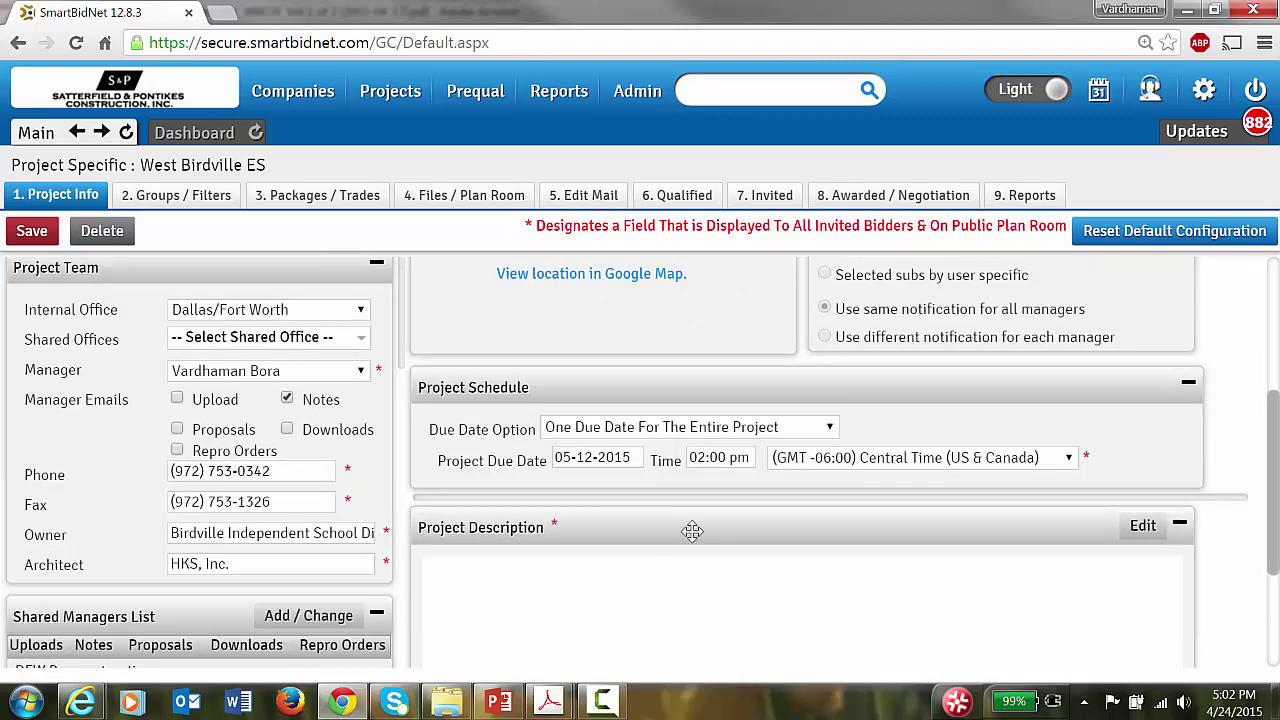
scroll(692, 530, down, 1)
Open the project description editor and go to the bid PDF's 011000 Summary section
click(1135, 428)
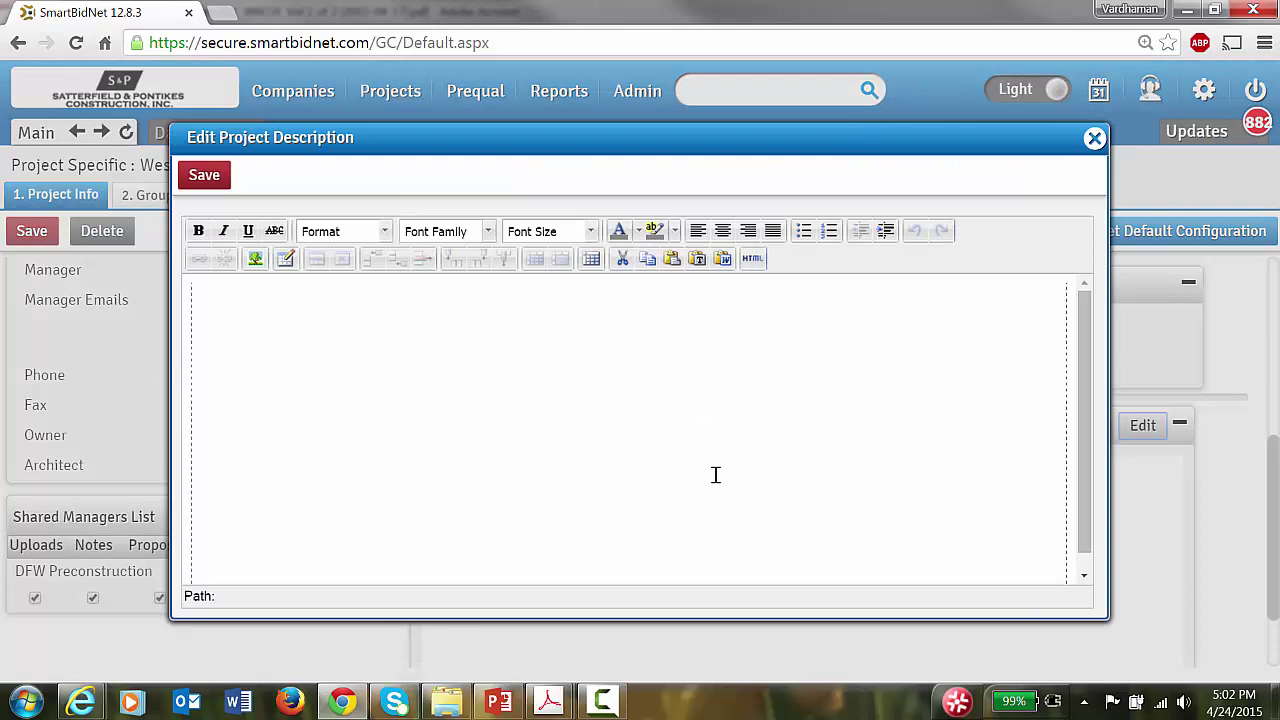
mouse_move(549, 700)
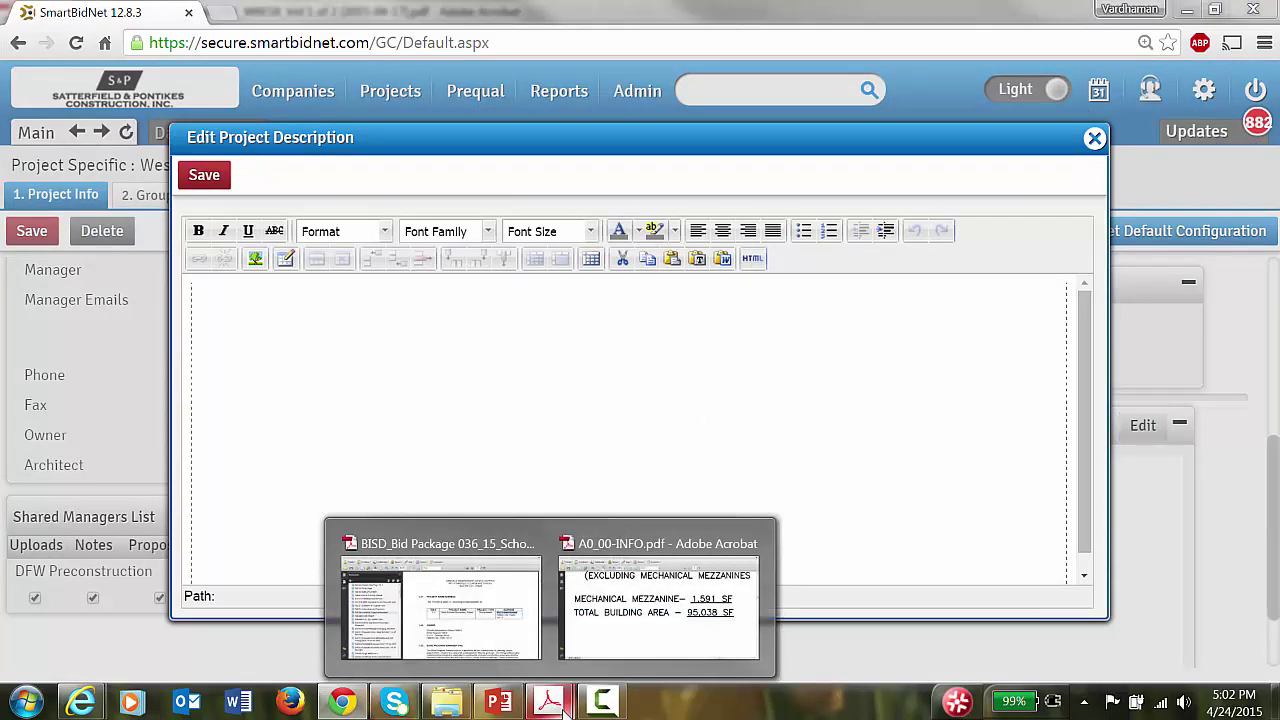
click(449, 580)
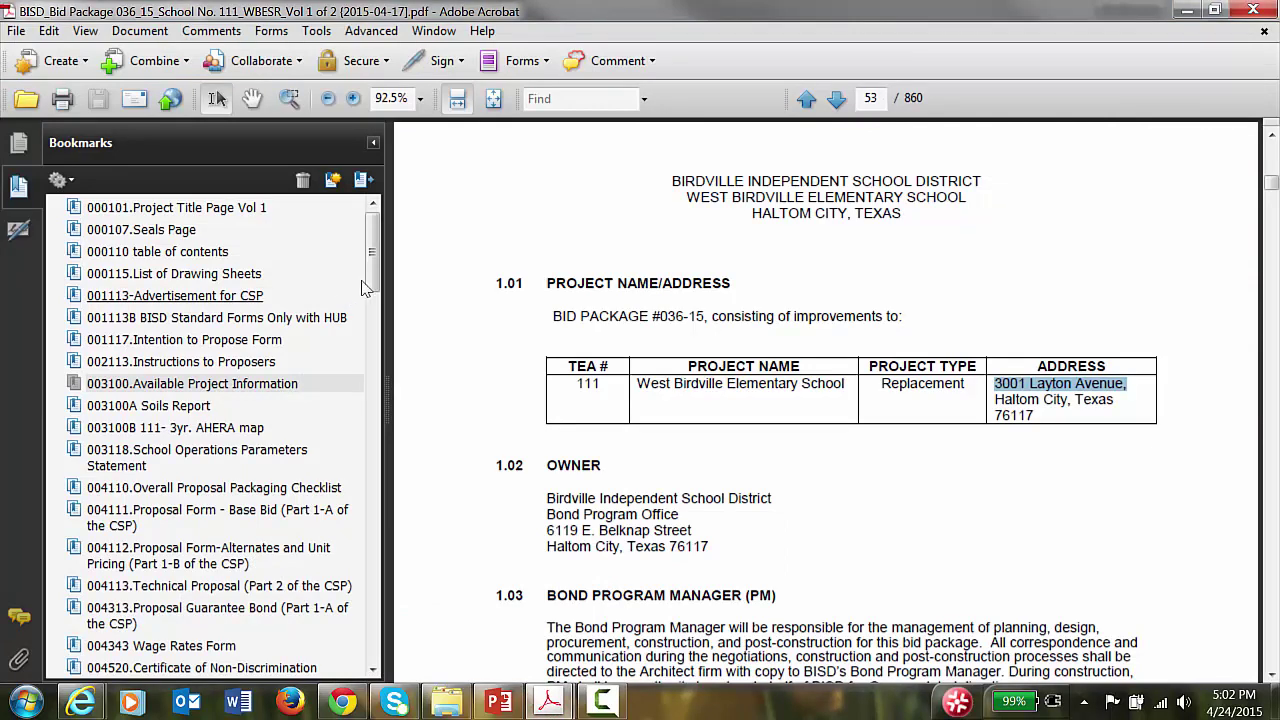
drag(375, 270, 376, 362)
click(172, 488)
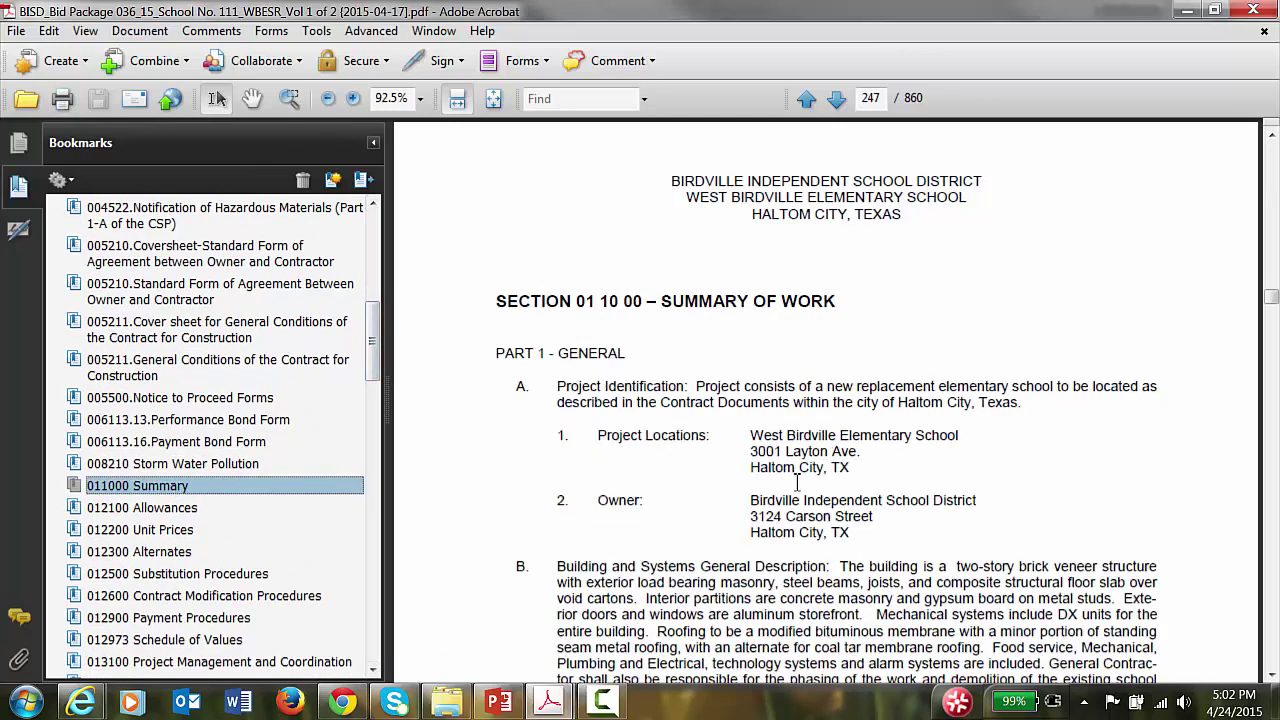
scroll(825, 520, down, 4)
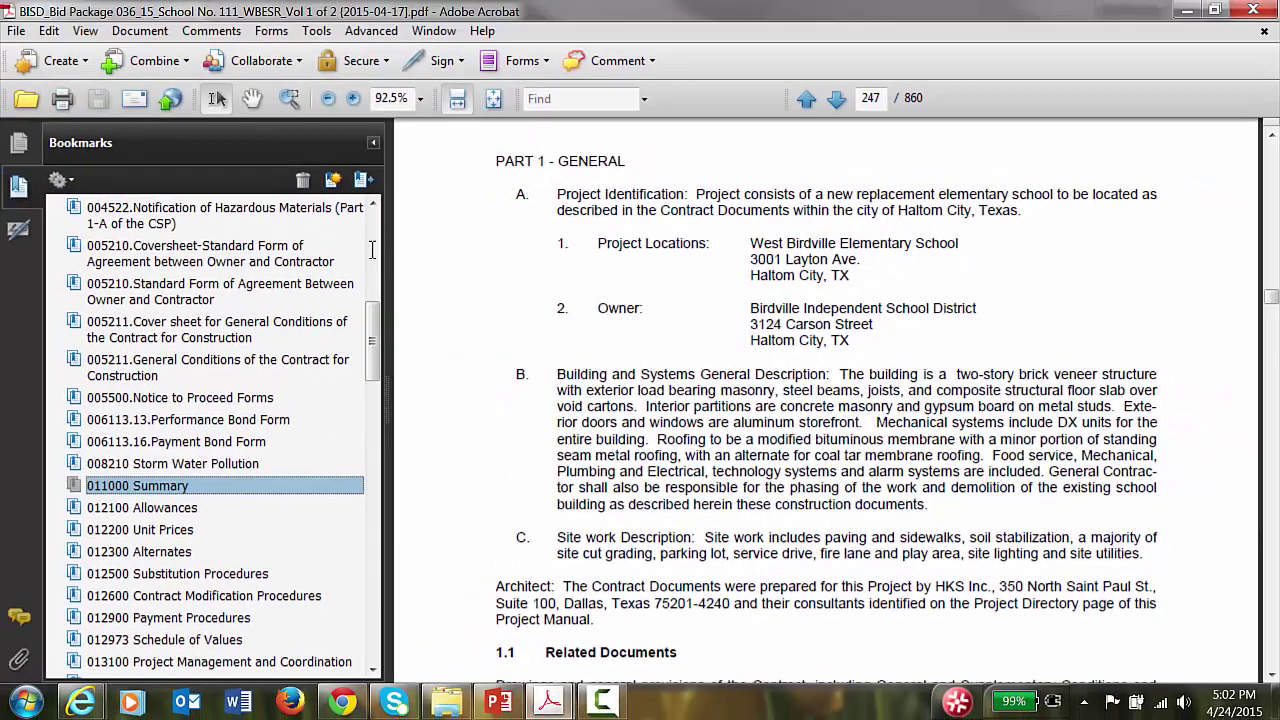
Copy the building and site work description paragraphs B and C from the Summary of Work
drag(396, 345, 798, 394)
drag(868, 414, 1140, 553)
right_click(656, 478)
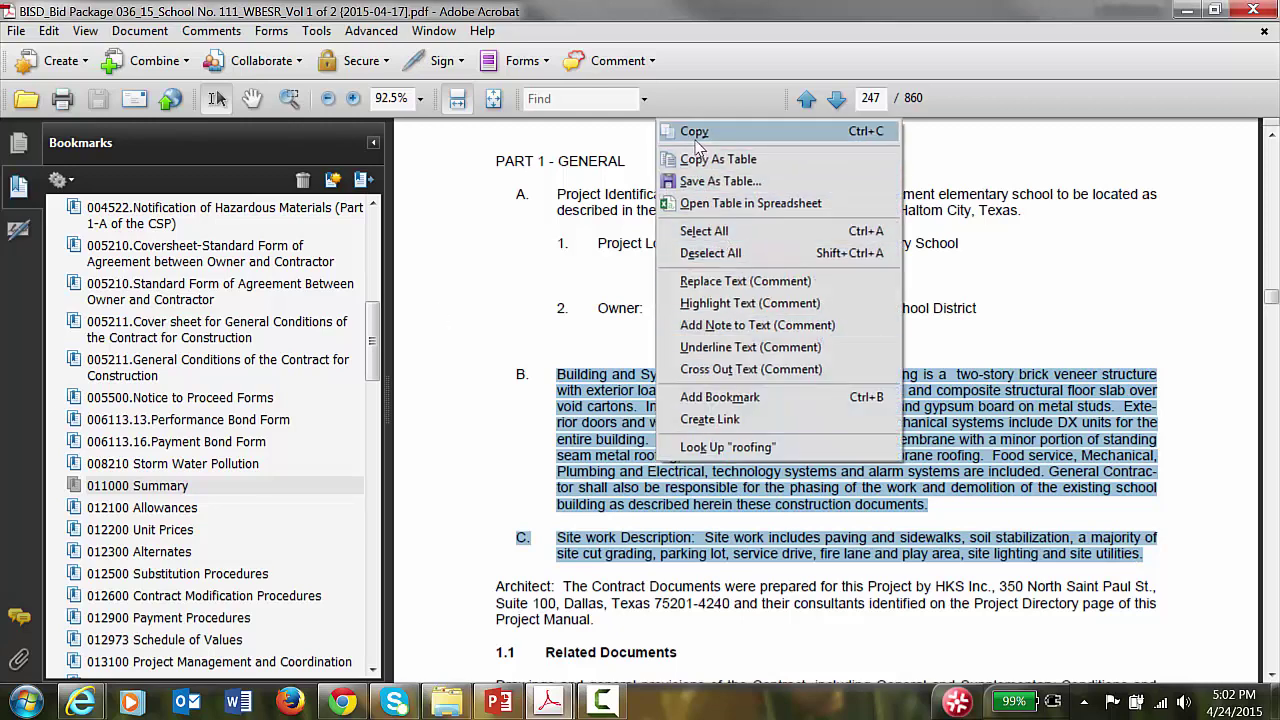
click(697, 136)
Try pasting the copied text into SmartBidNet's description editor, dismissing the unsupported-paste alert
click(343, 703)
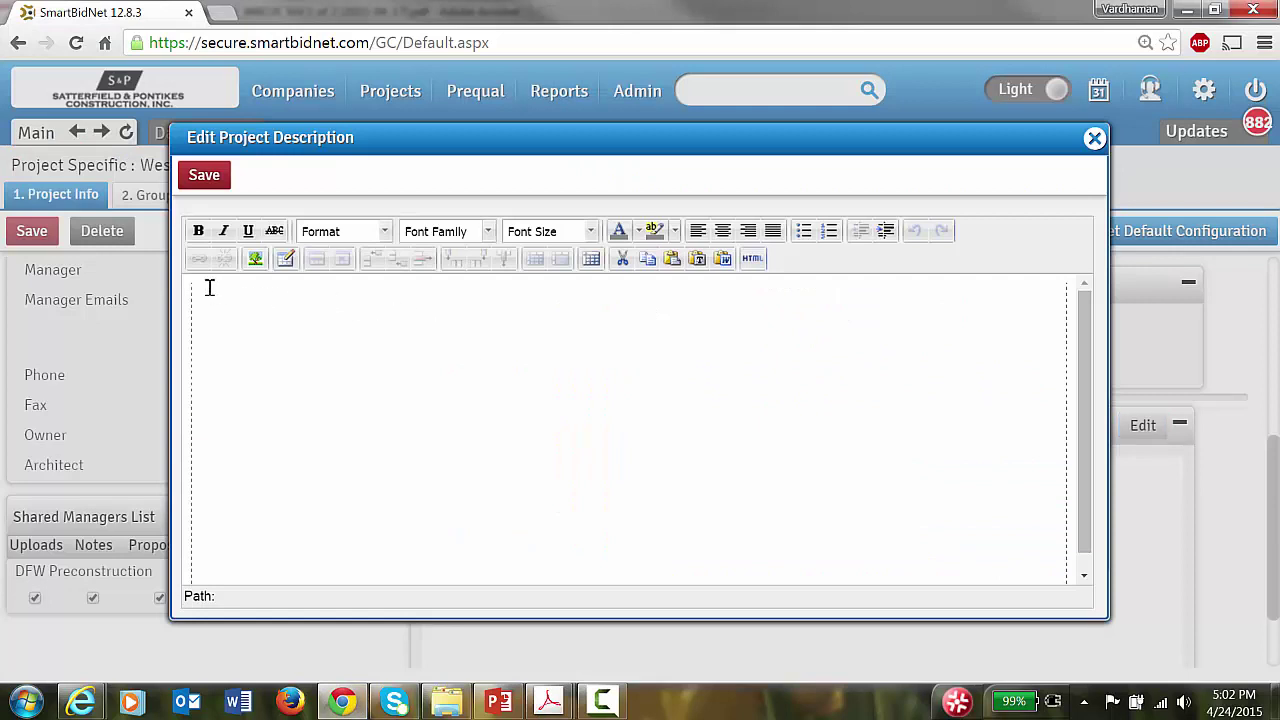
right_click(209, 288)
click(252, 342)
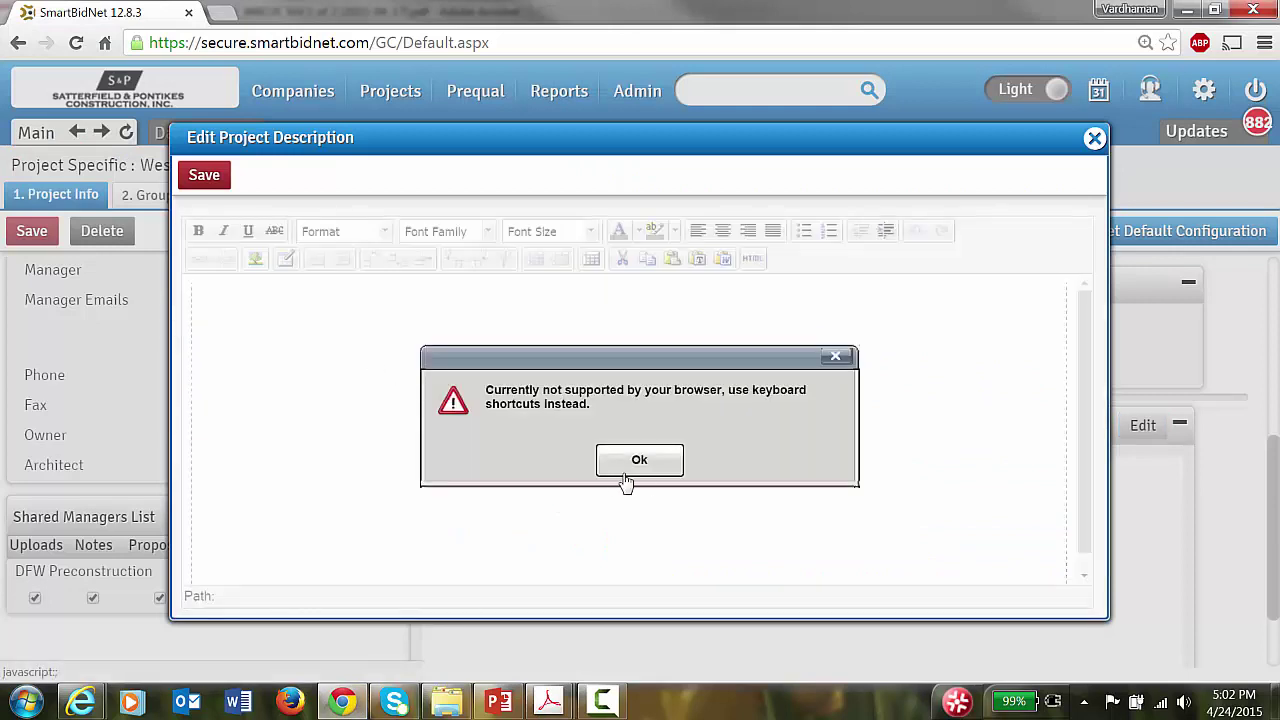
click(639, 461)
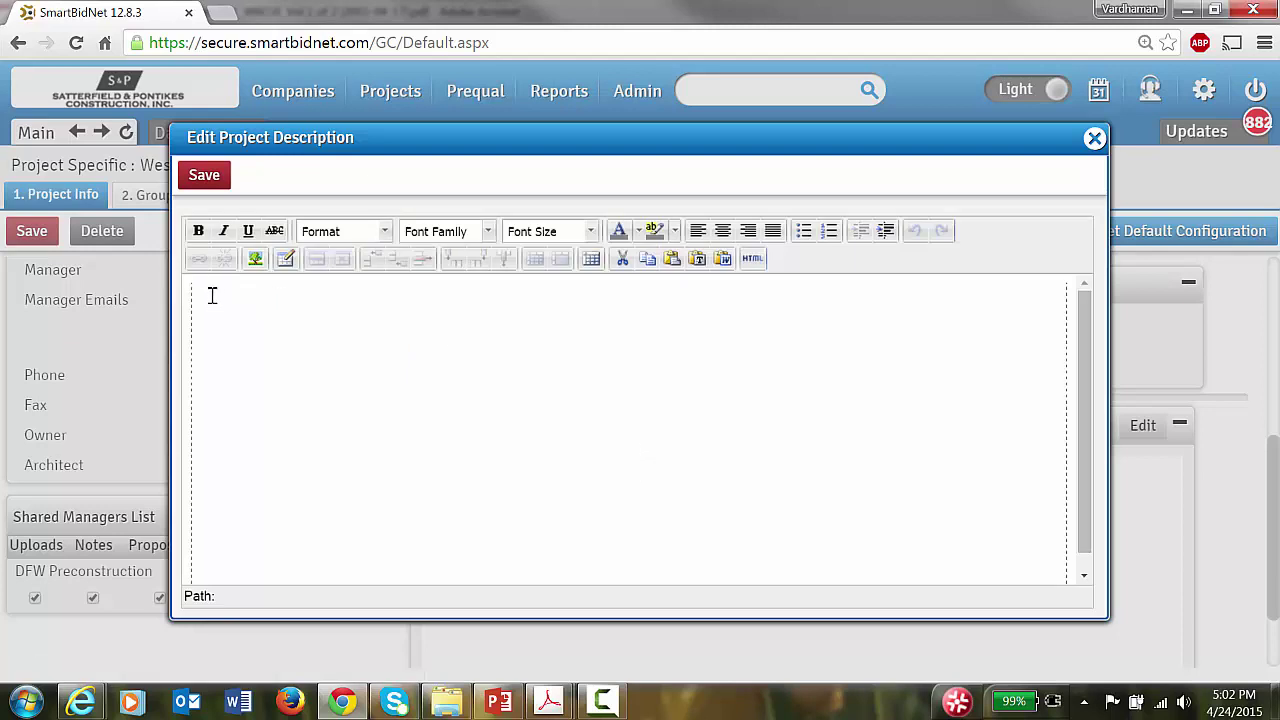
key(ctrl+v)
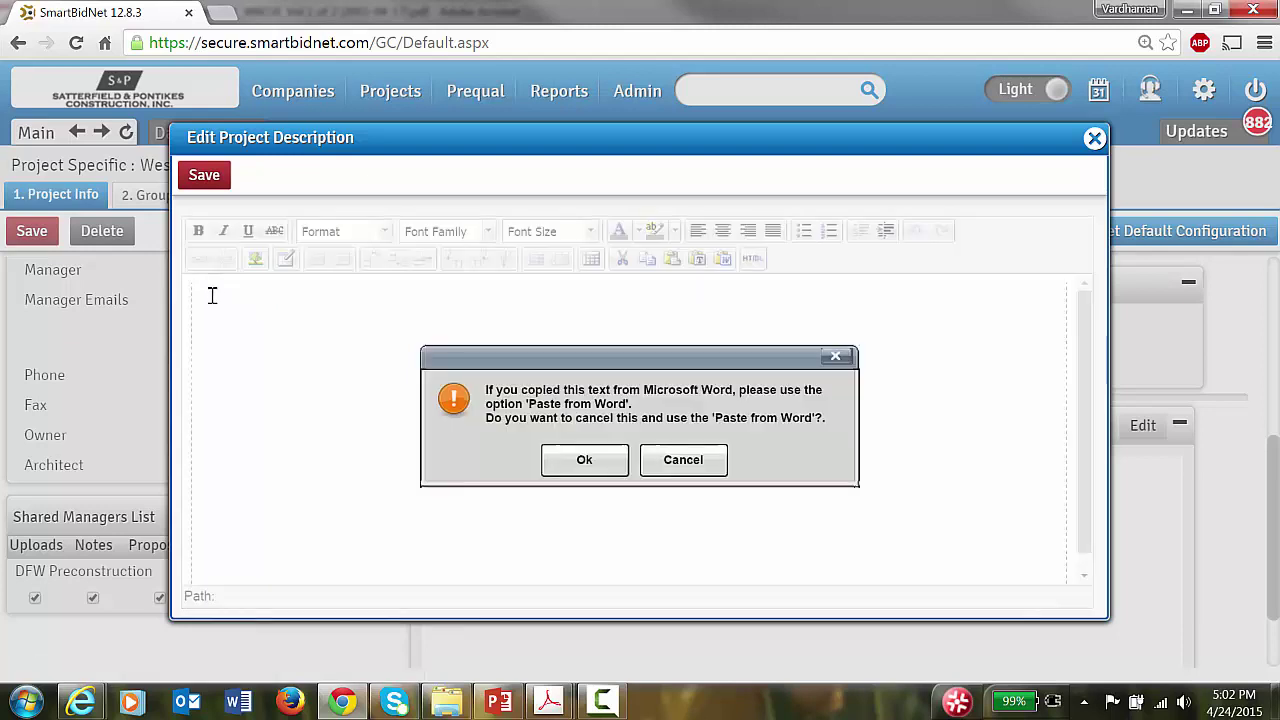
Paste the text into the Paste from Word box and join the broken building description lines
click(586, 461)
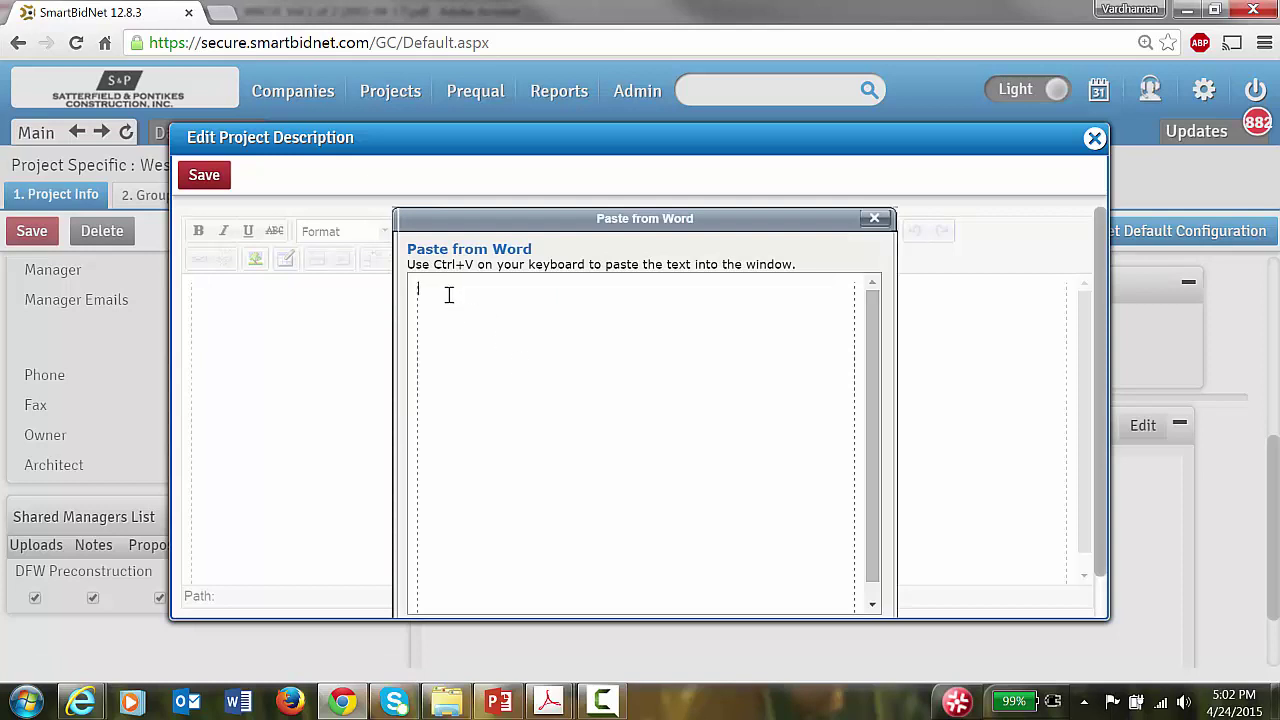
key(ctrl+v)
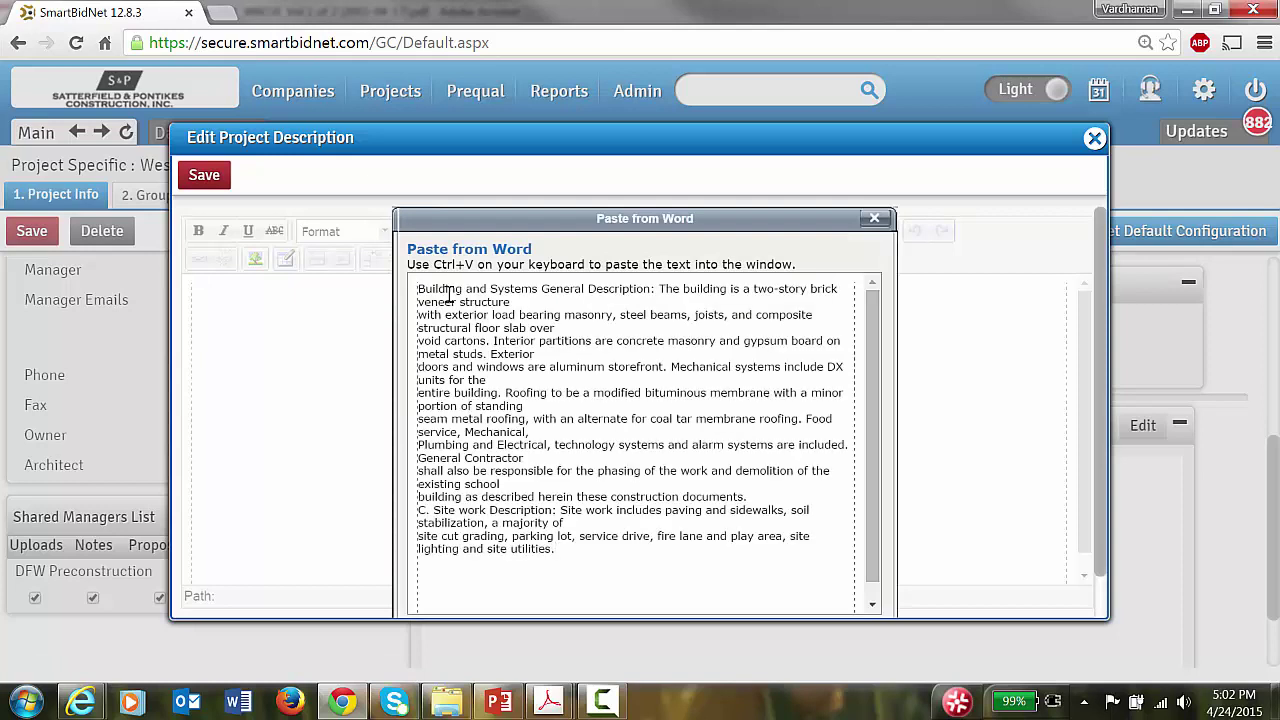
drag(657, 290, 466, 289)
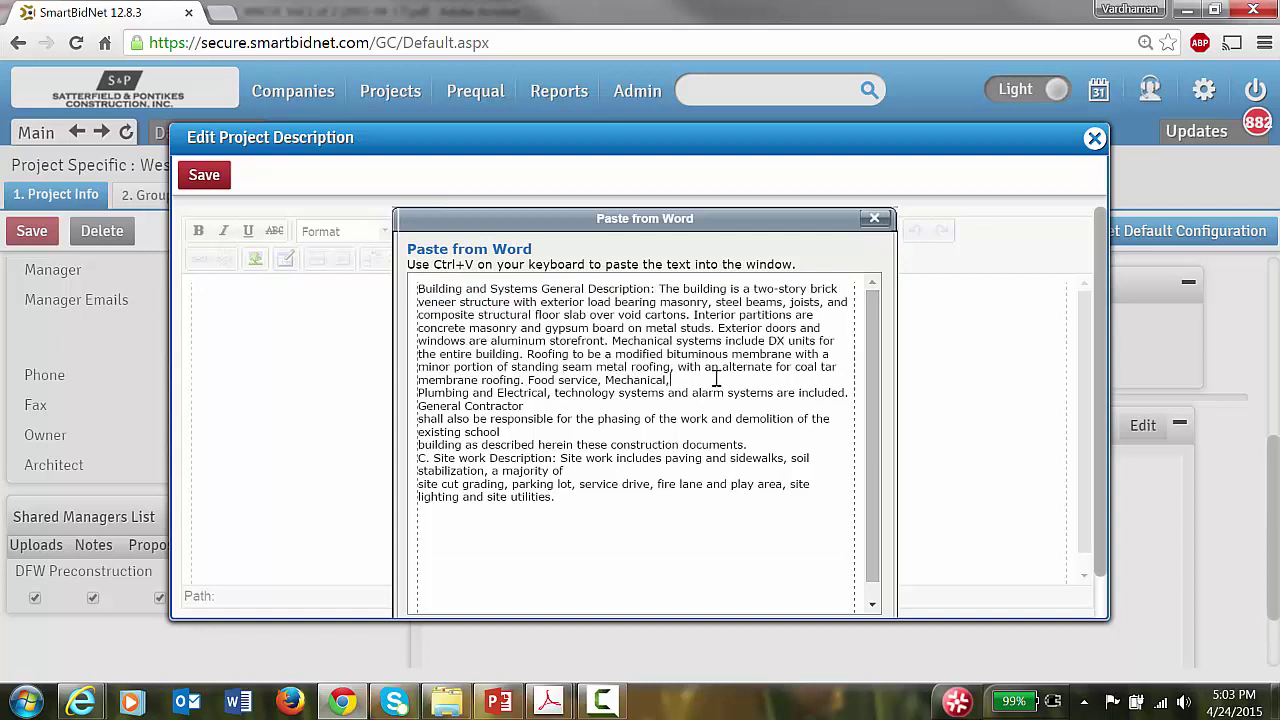
key(Delete)
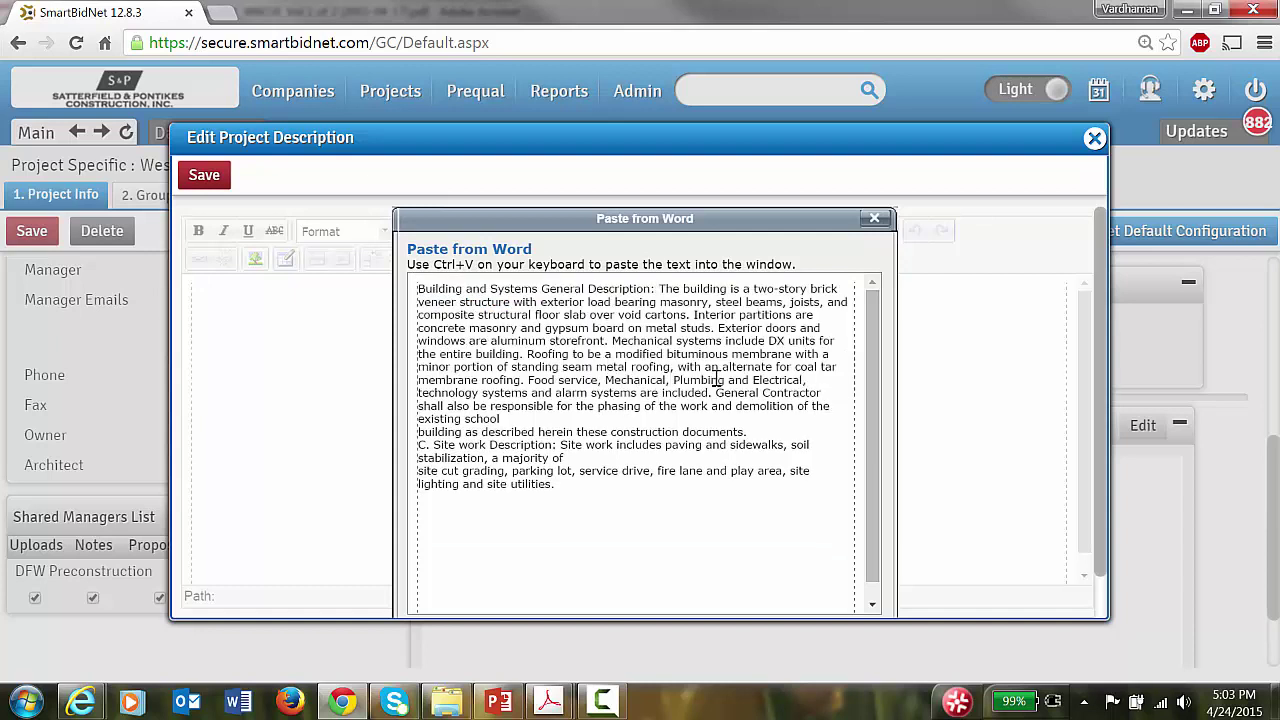
click(536, 418)
key(Delete)
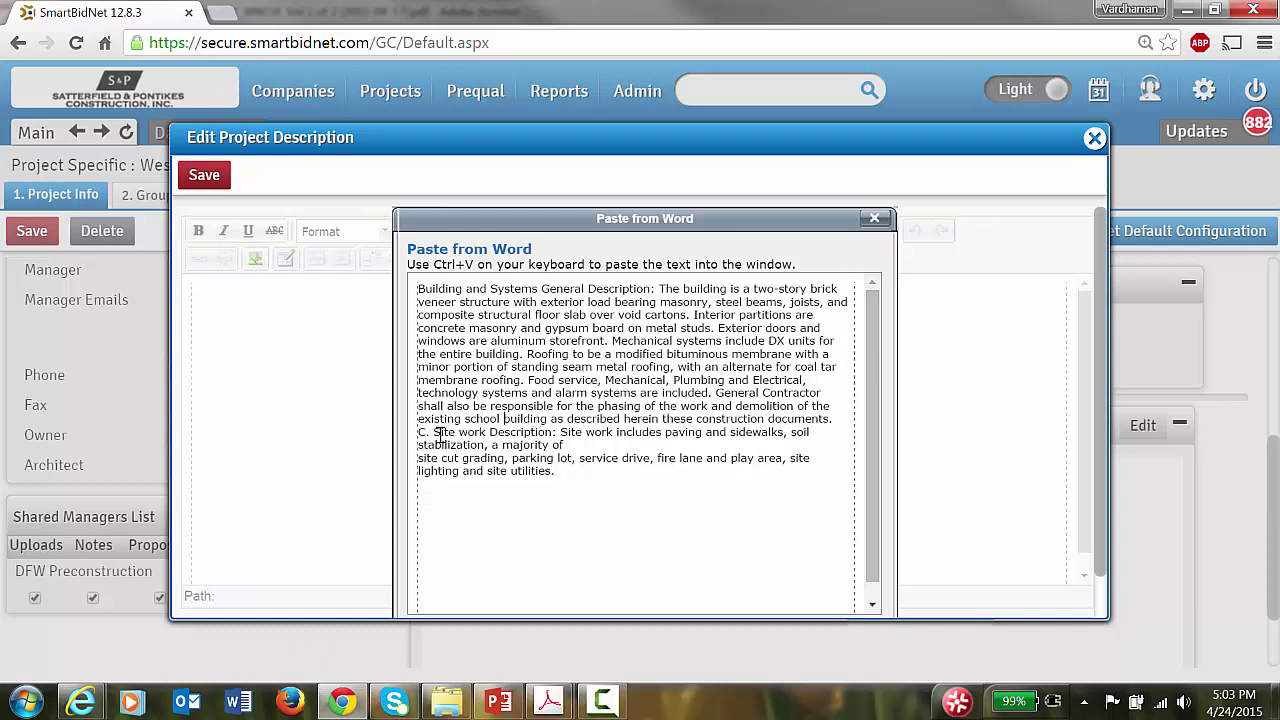
Separate the site work paragraph, remove its C. prefix and line break, then insert the text
click(837, 425)
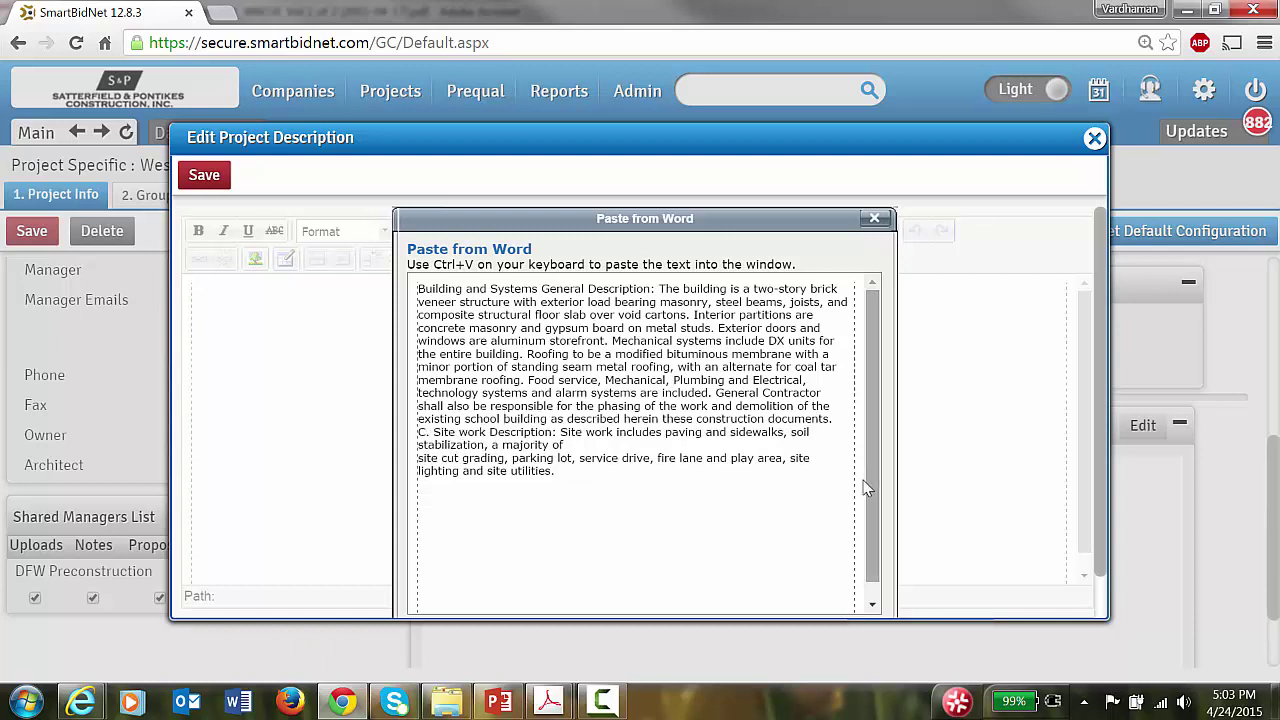
key(Return)
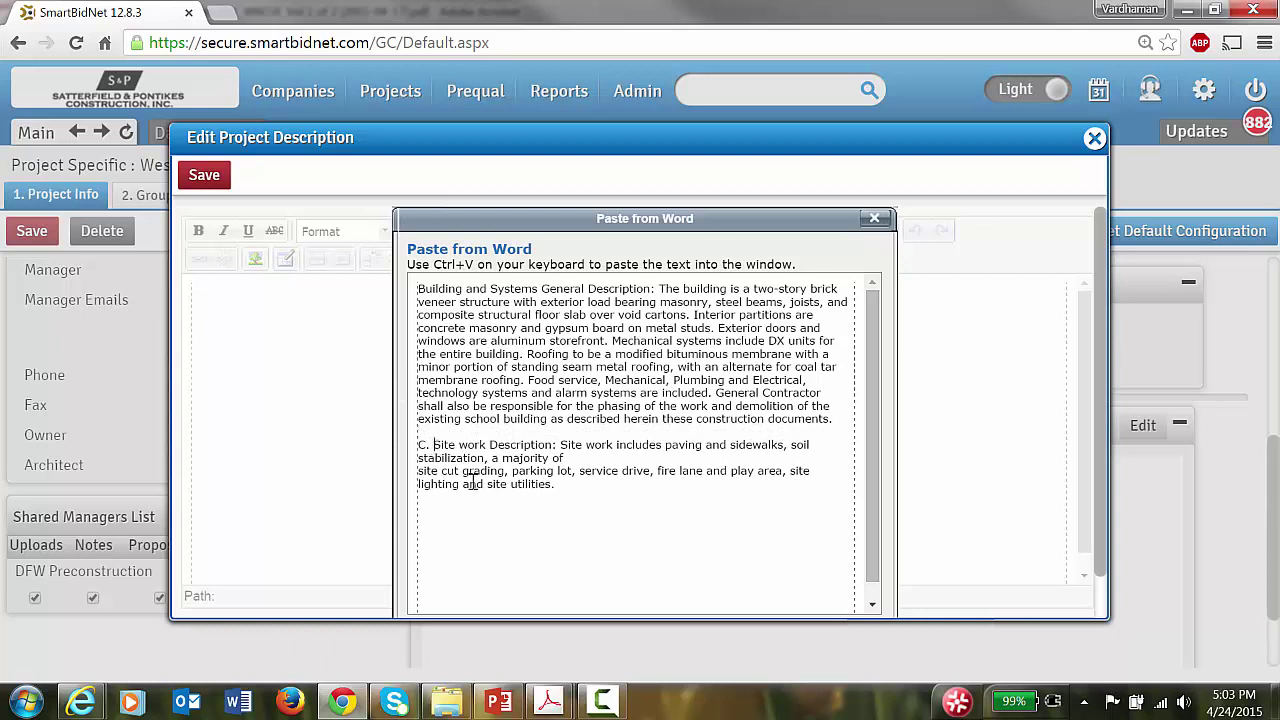
key(BackSpace)
key(BackSpace)
key(BackSpace)
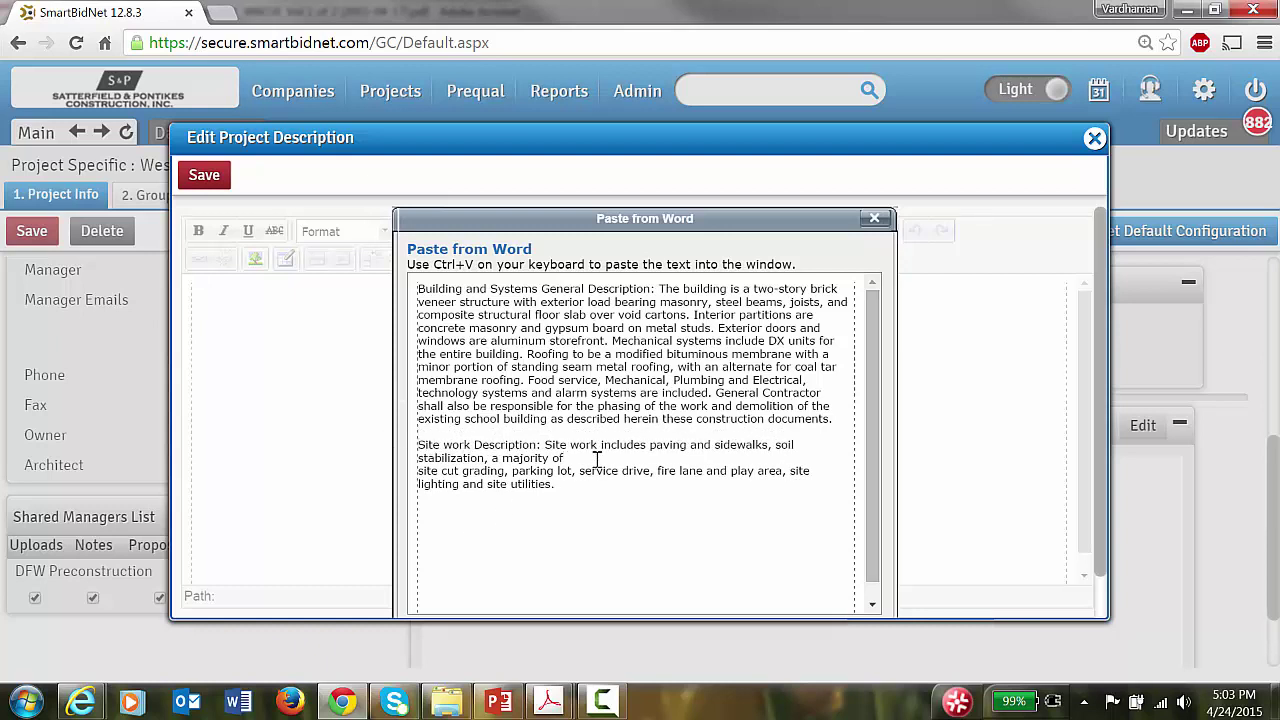
key(BackSpace)
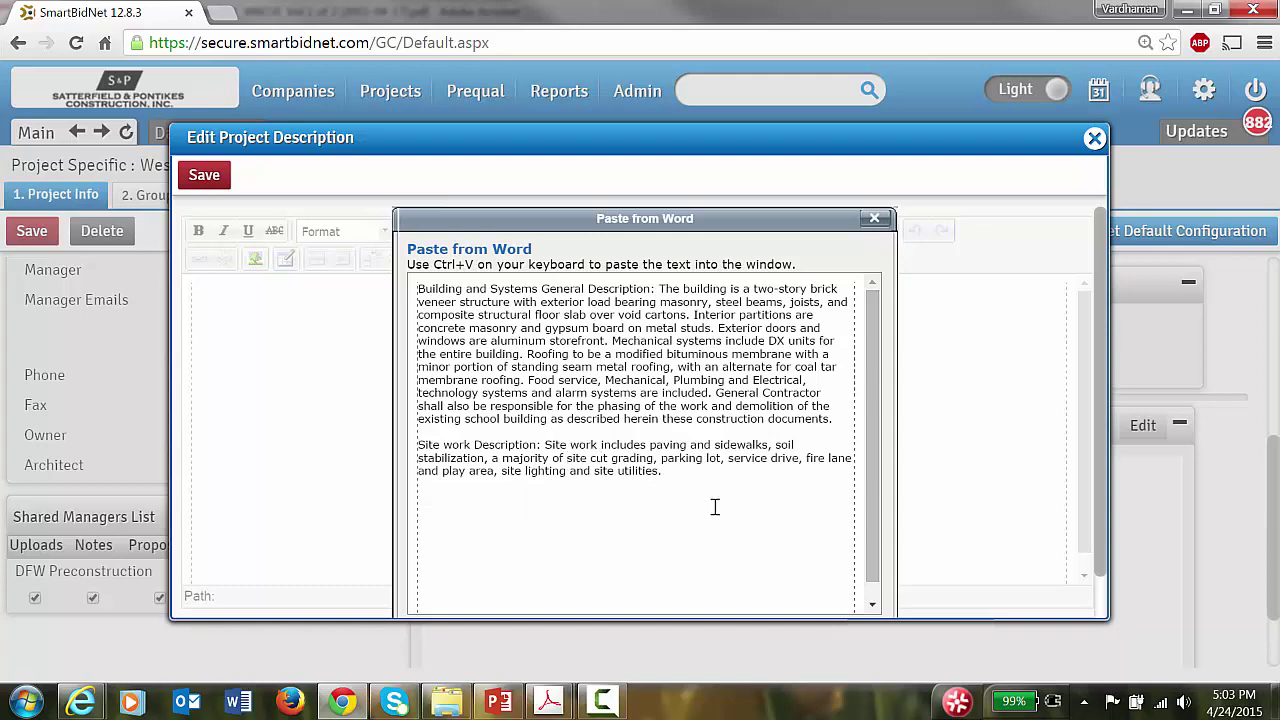
scroll(716, 508, down, 2)
click(490, 578)
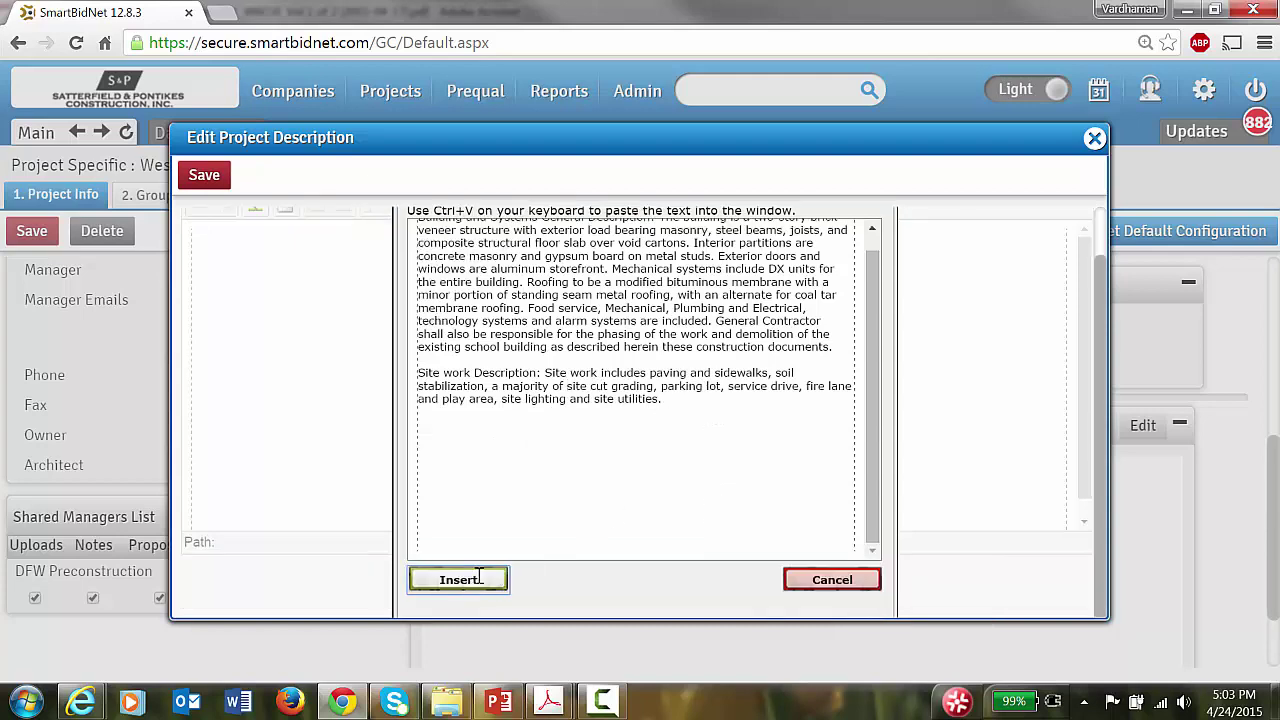
Bold the 'Building and Systems General Description:' and 'Site work Description:' headings
drag(431, 291, 192, 291)
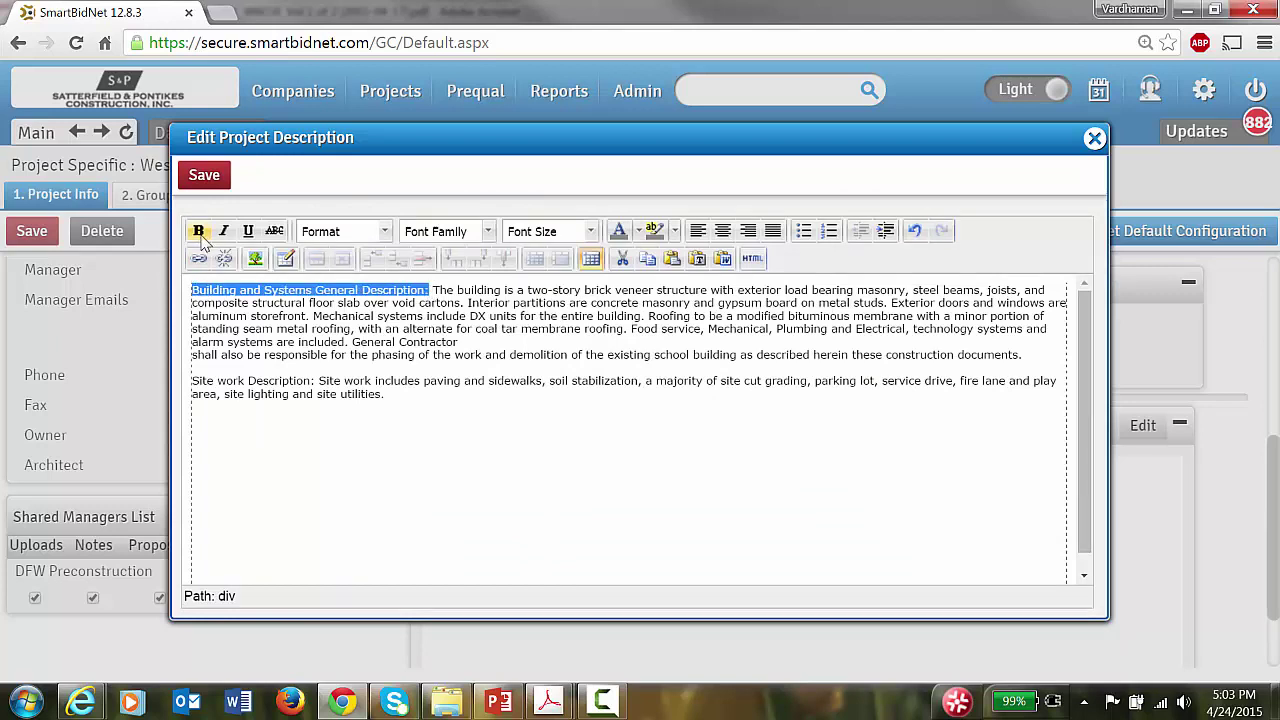
click(198, 231)
click(312, 384)
drag(312, 384, 190, 384)
click(200, 233)
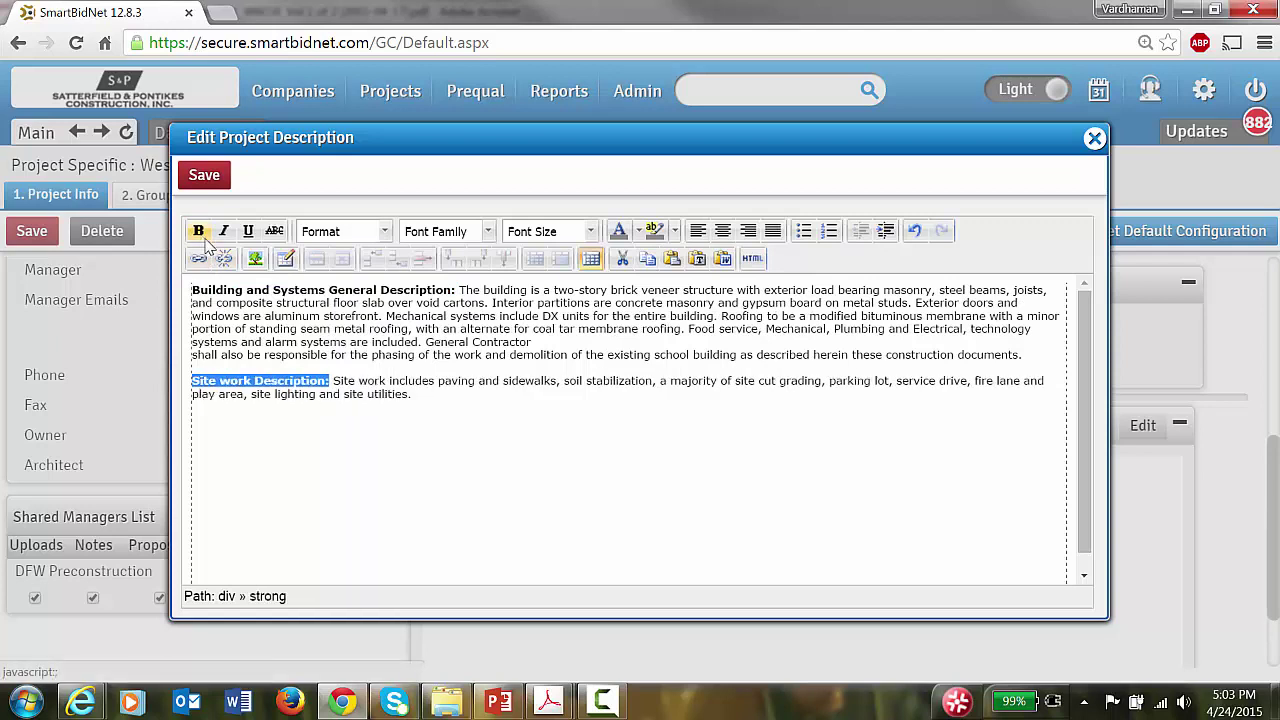
click(449, 411)
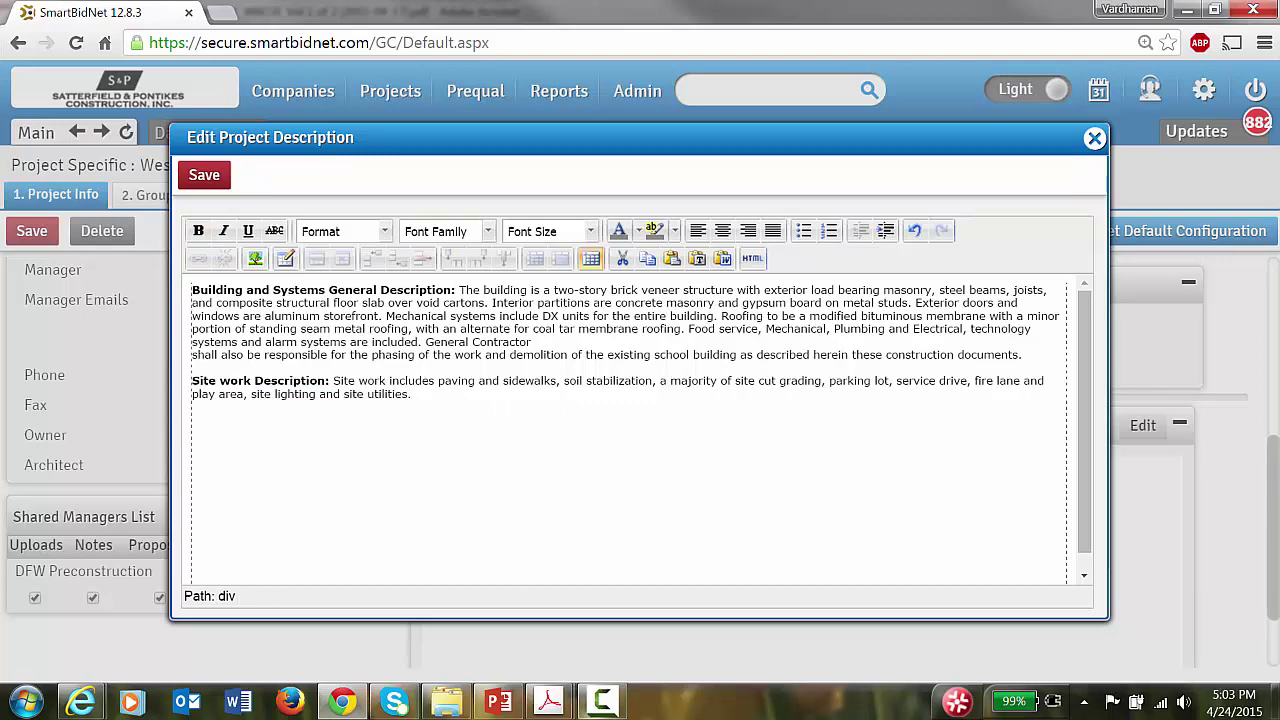
Jump to the 001113 Advertisement for CSP page and select the Pre-Proposal Meeting paragraph
mouse_move(548, 703)
click(476, 624)
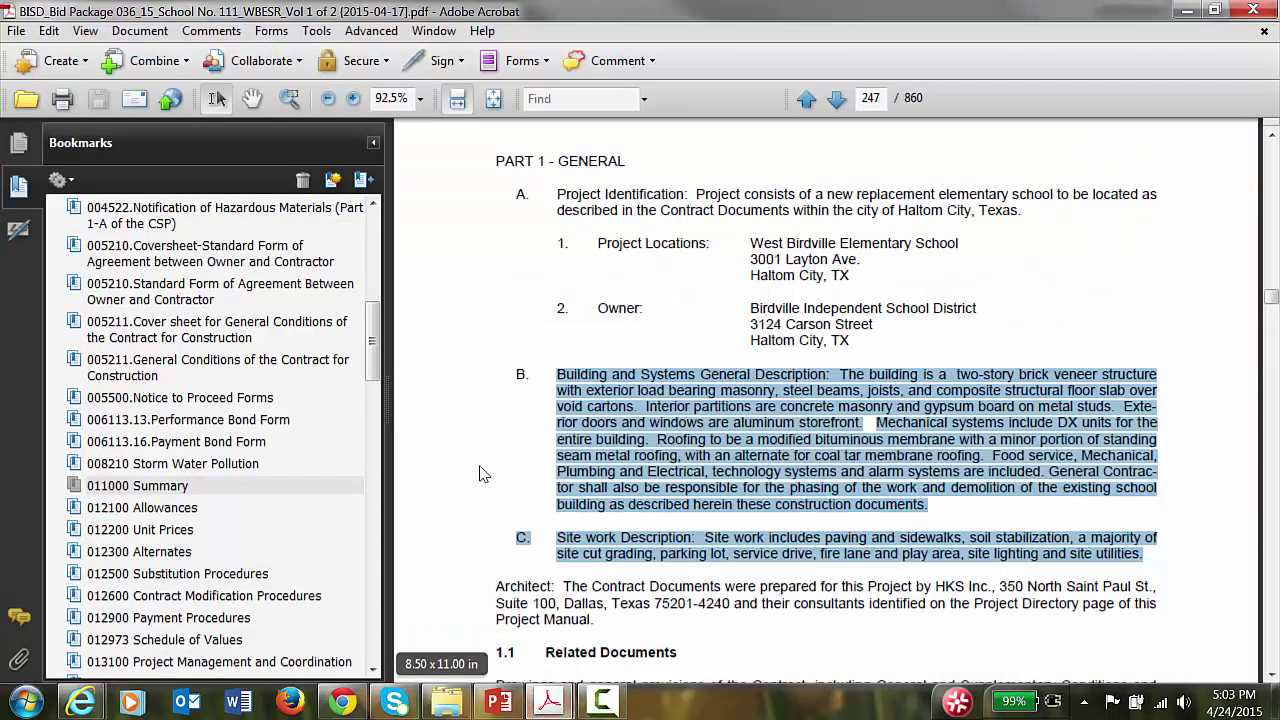
click(657, 578)
scroll(760, 563, down, 2)
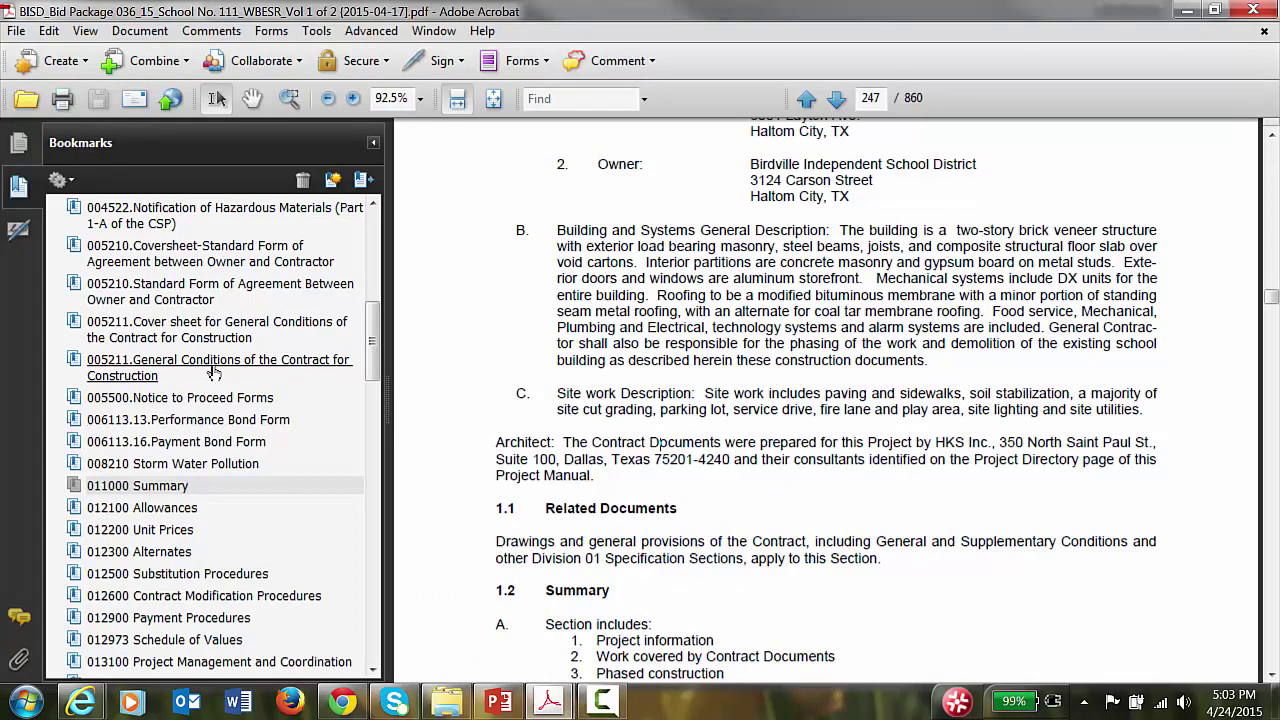
scroll(234, 324, up, 8)
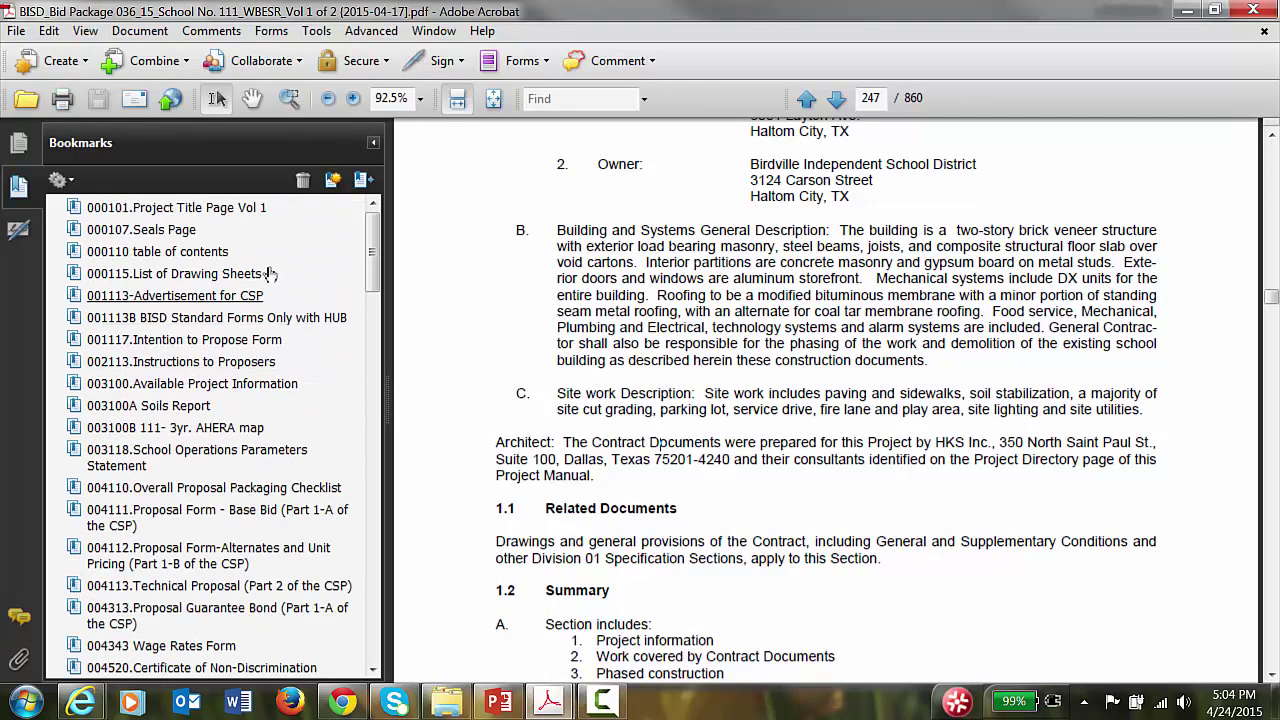
click(172, 295)
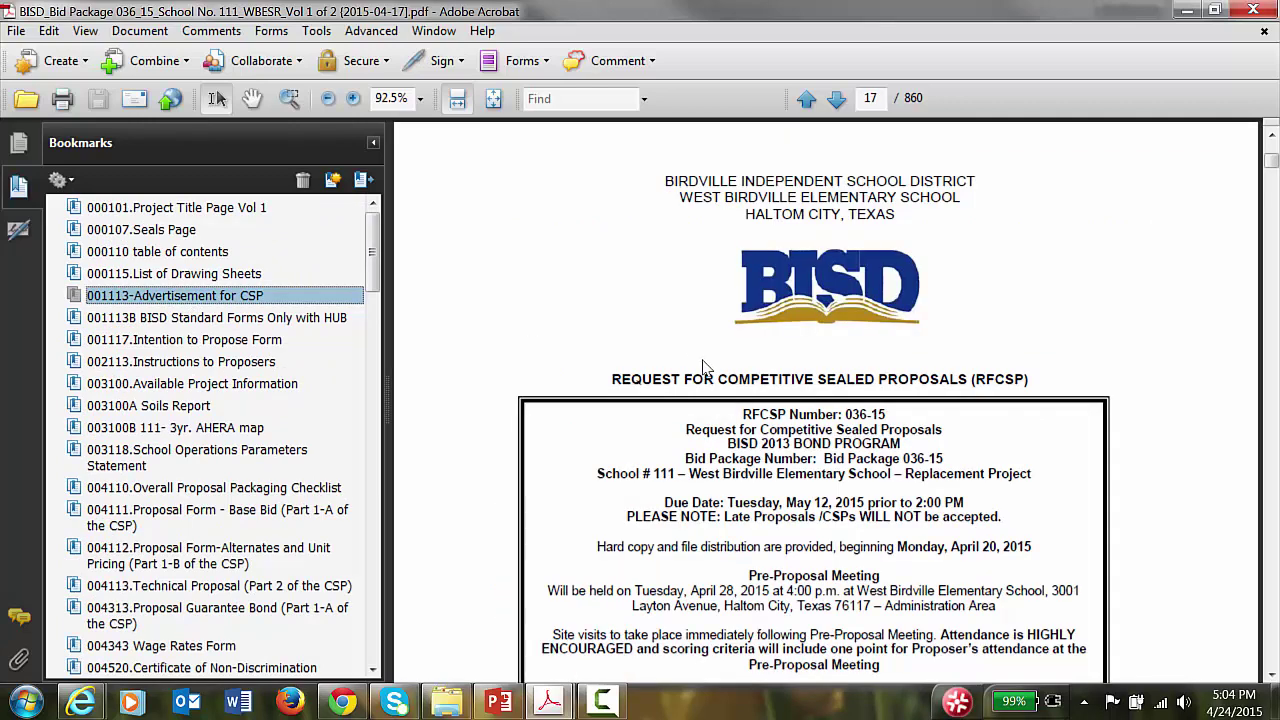
scroll(834, 518, down, 3)
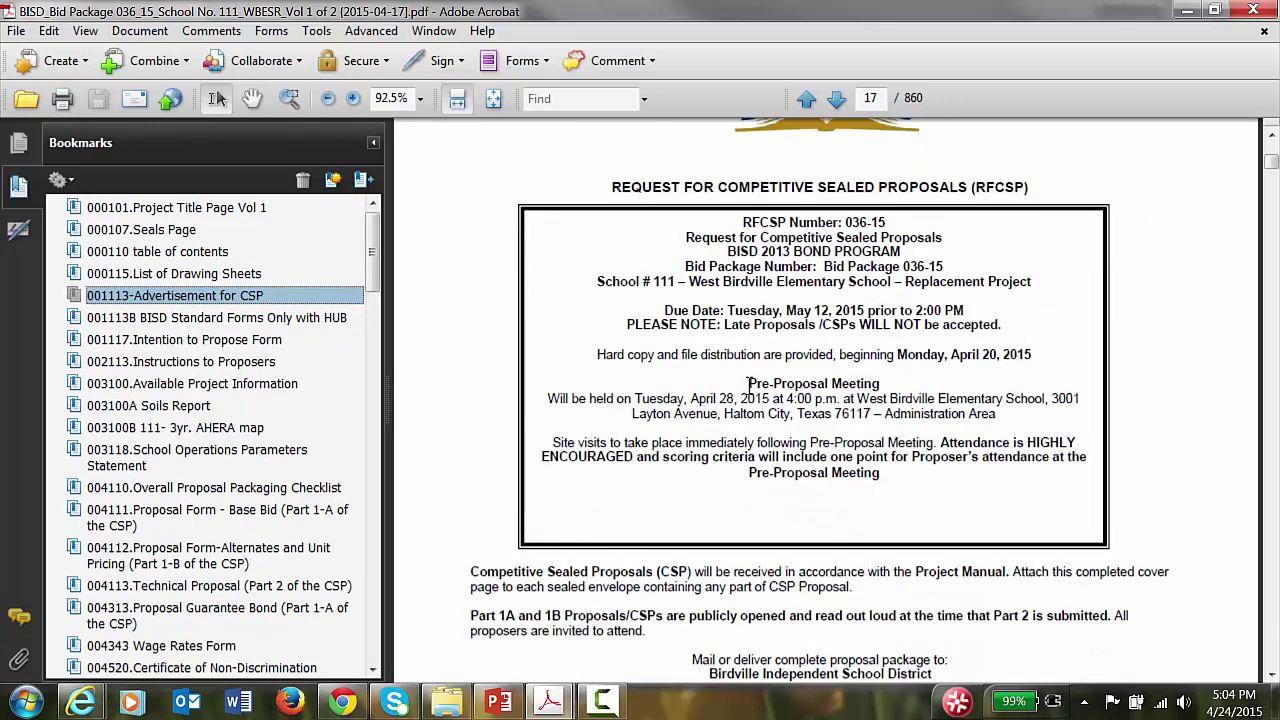
drag(749, 384, 1003, 420)
key(ctrl+c)
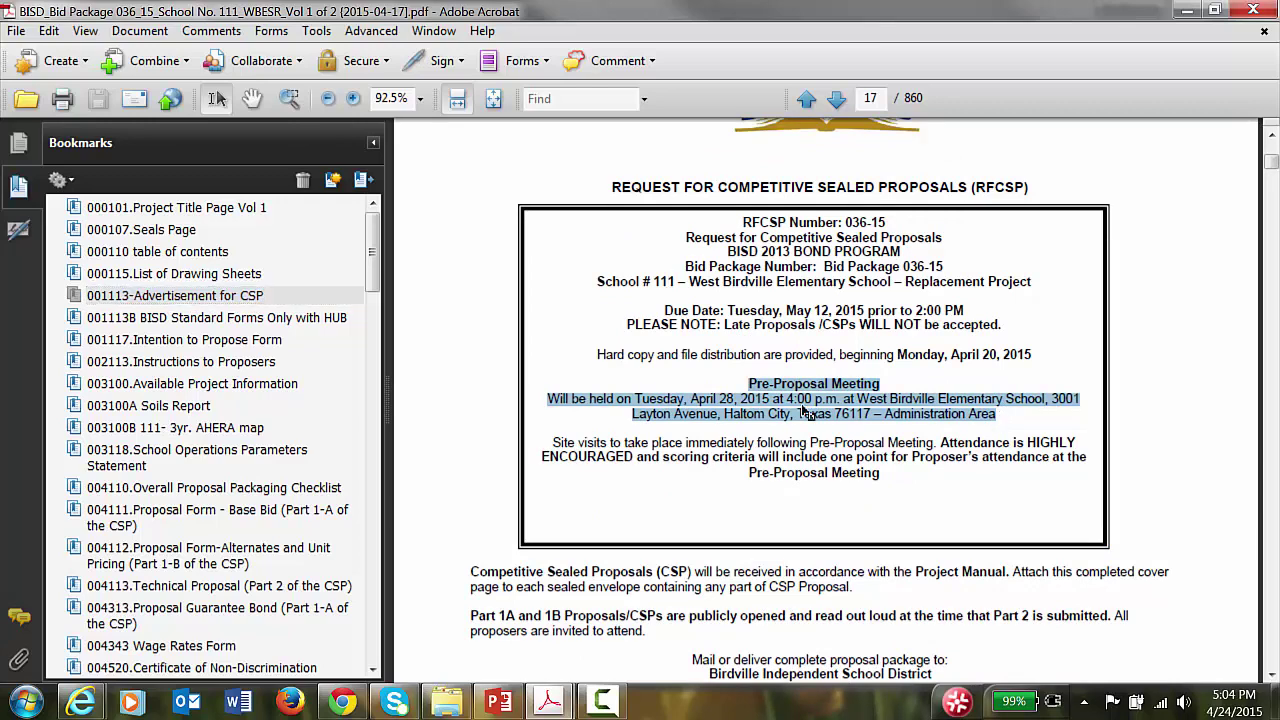
Paste the Pre-Proposal Meeting details below the site work text and centre all three lines
click(342, 703)
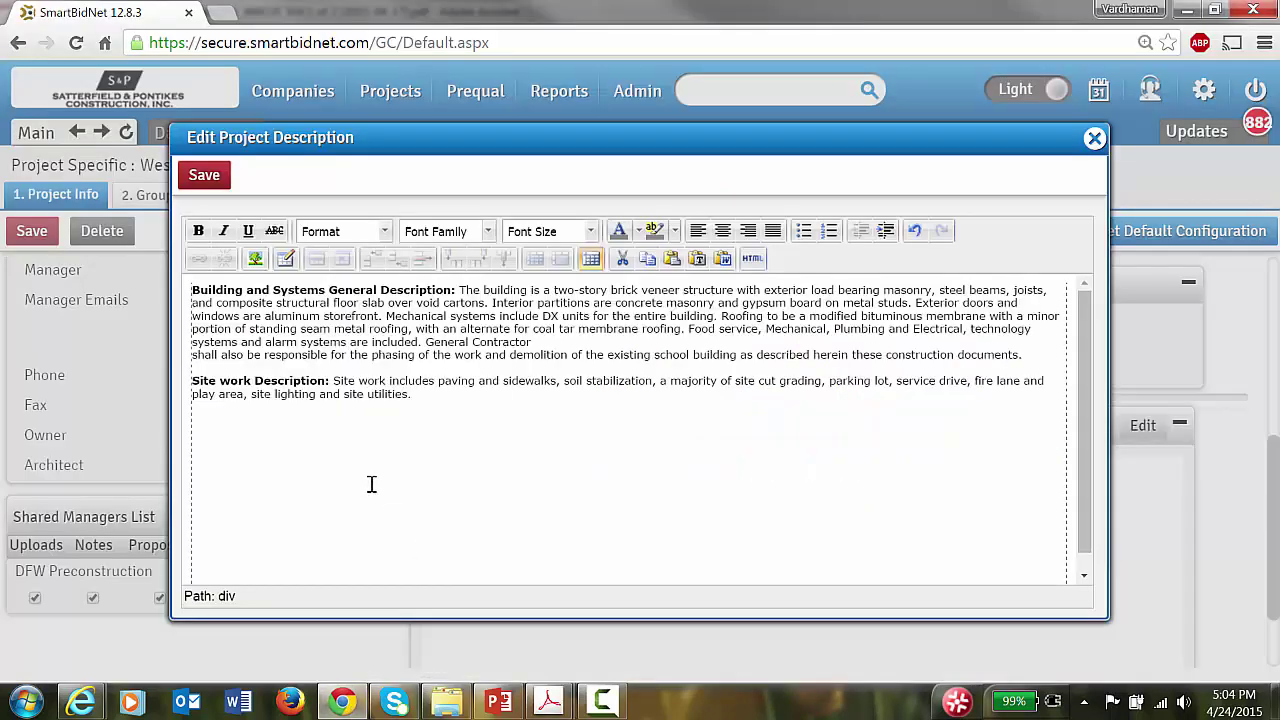
key(ctrl+v)
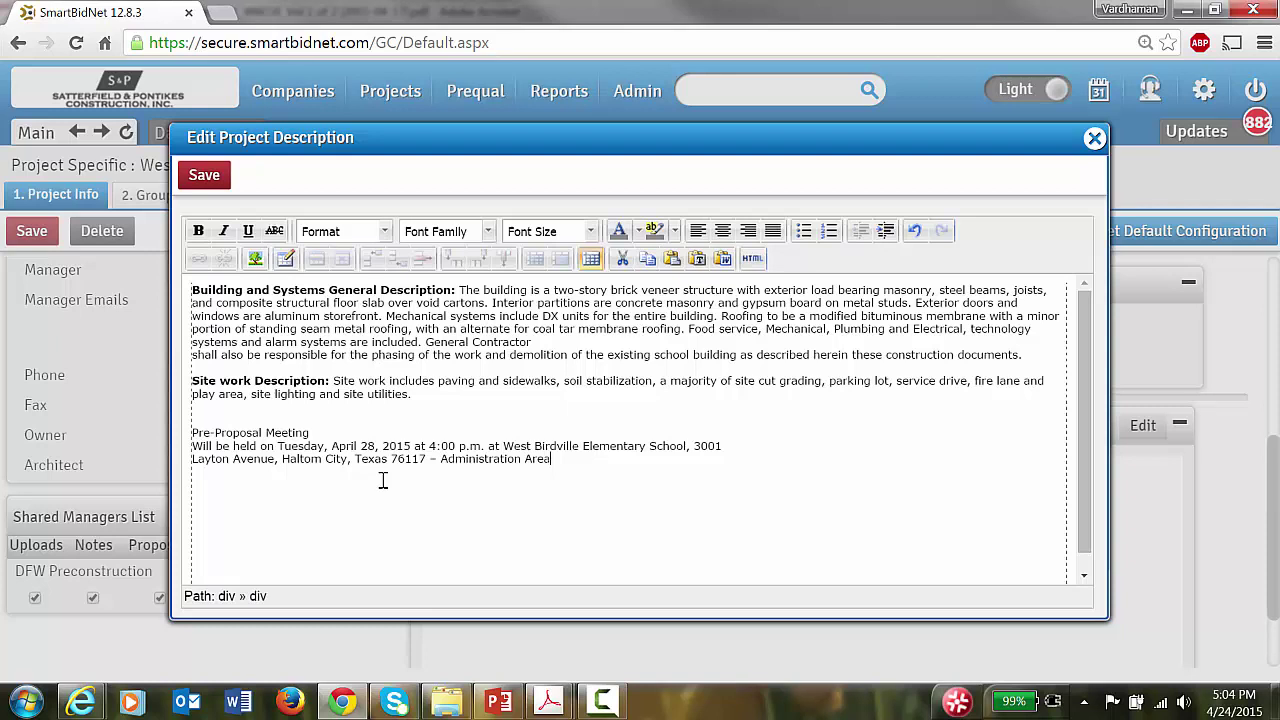
drag(341, 430, 217, 433)
drag(558, 464, 180, 436)
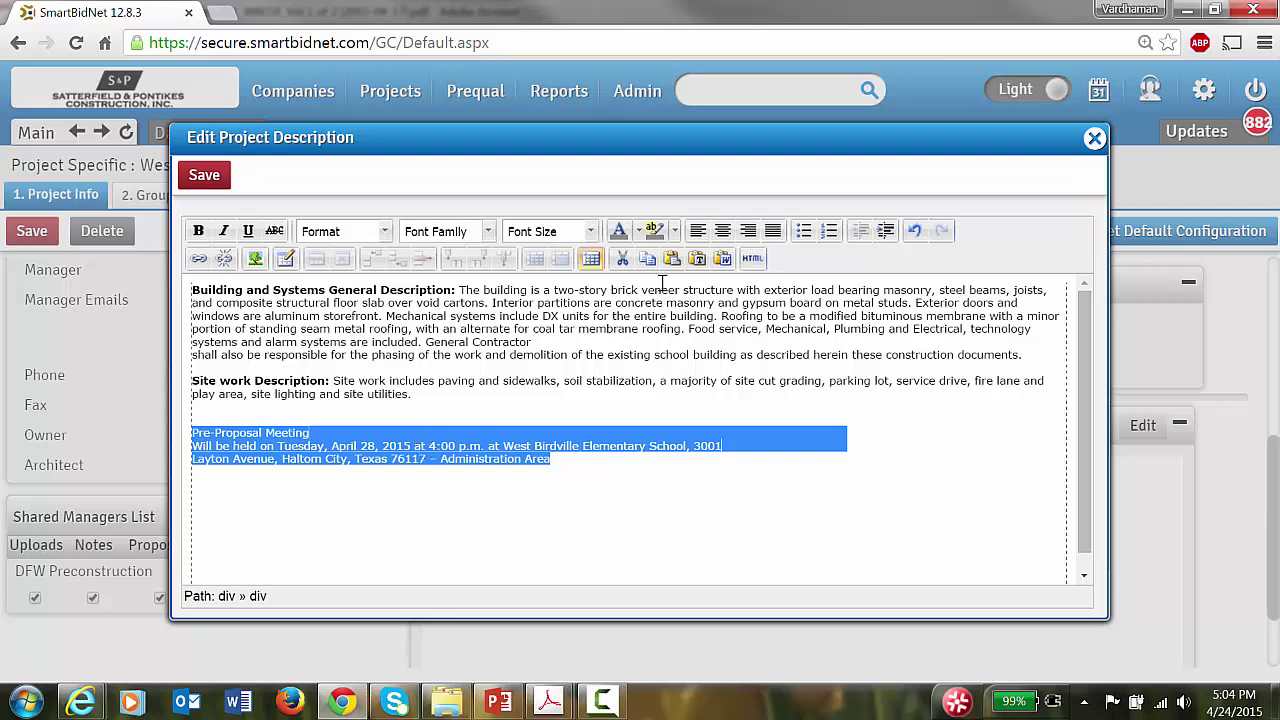
click(722, 230)
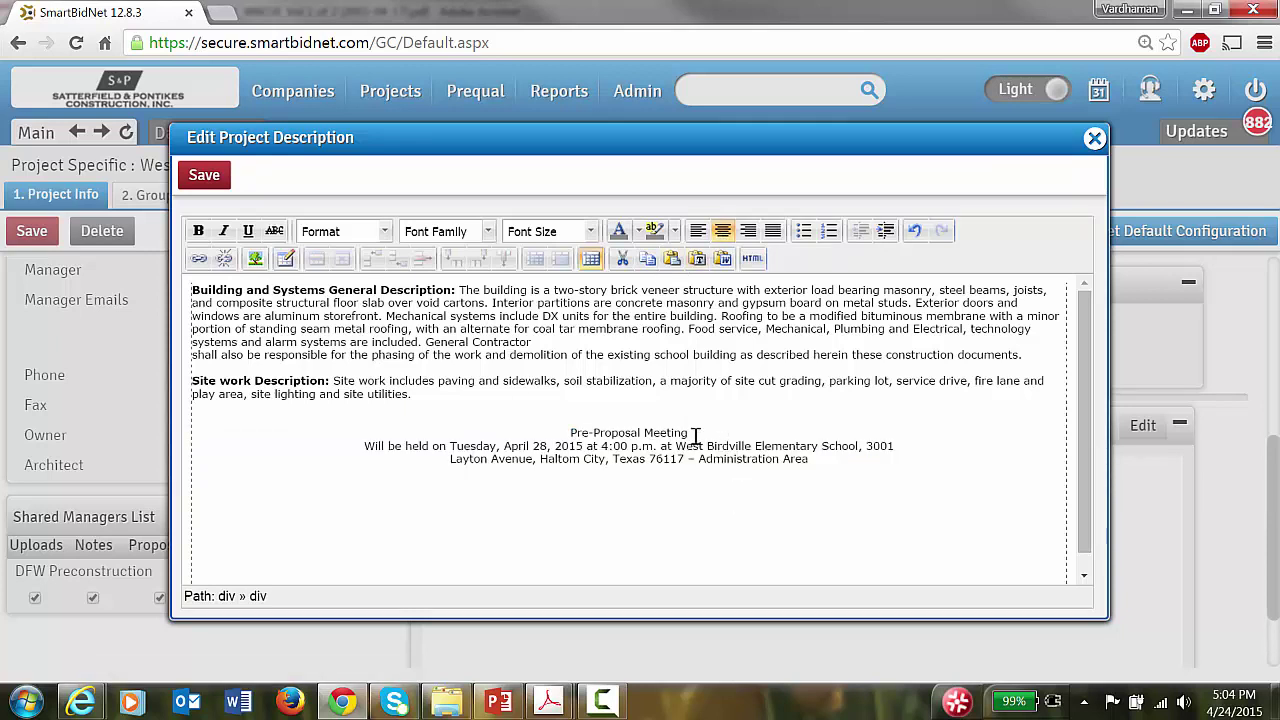
Colour the Pre-Proposal Meeting heading red
drag(696, 438, 575, 432)
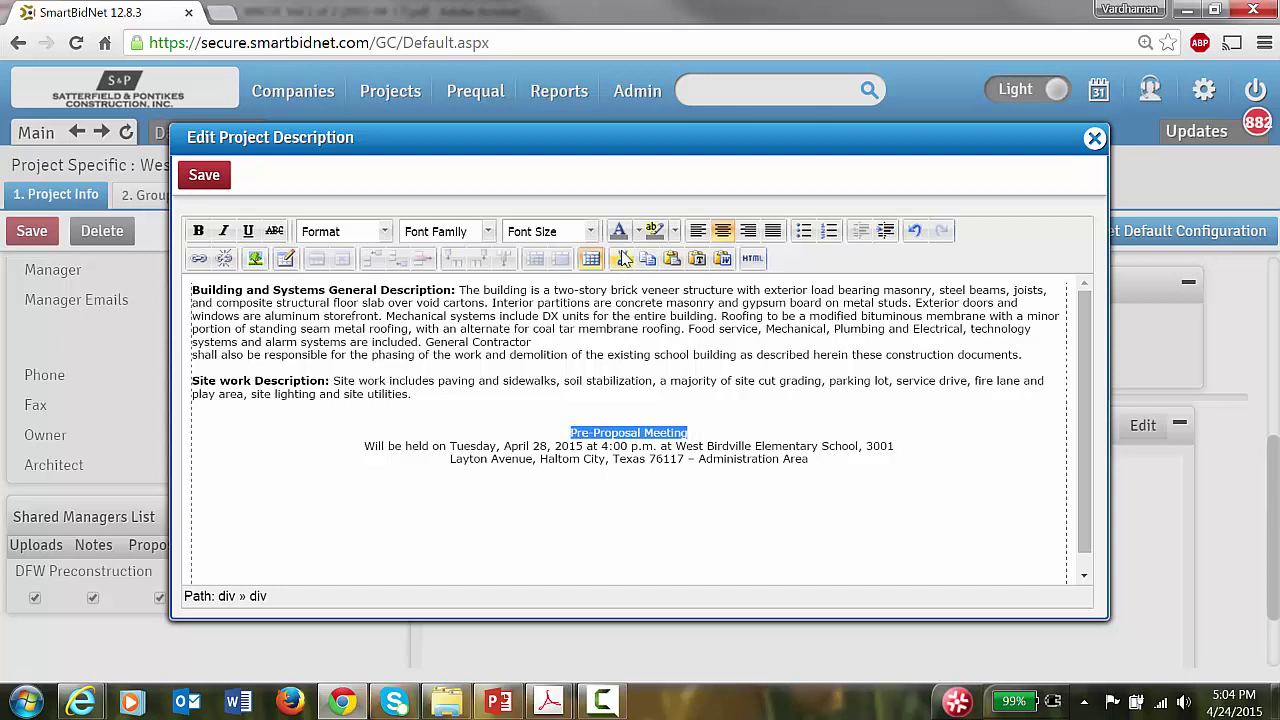
click(638, 230)
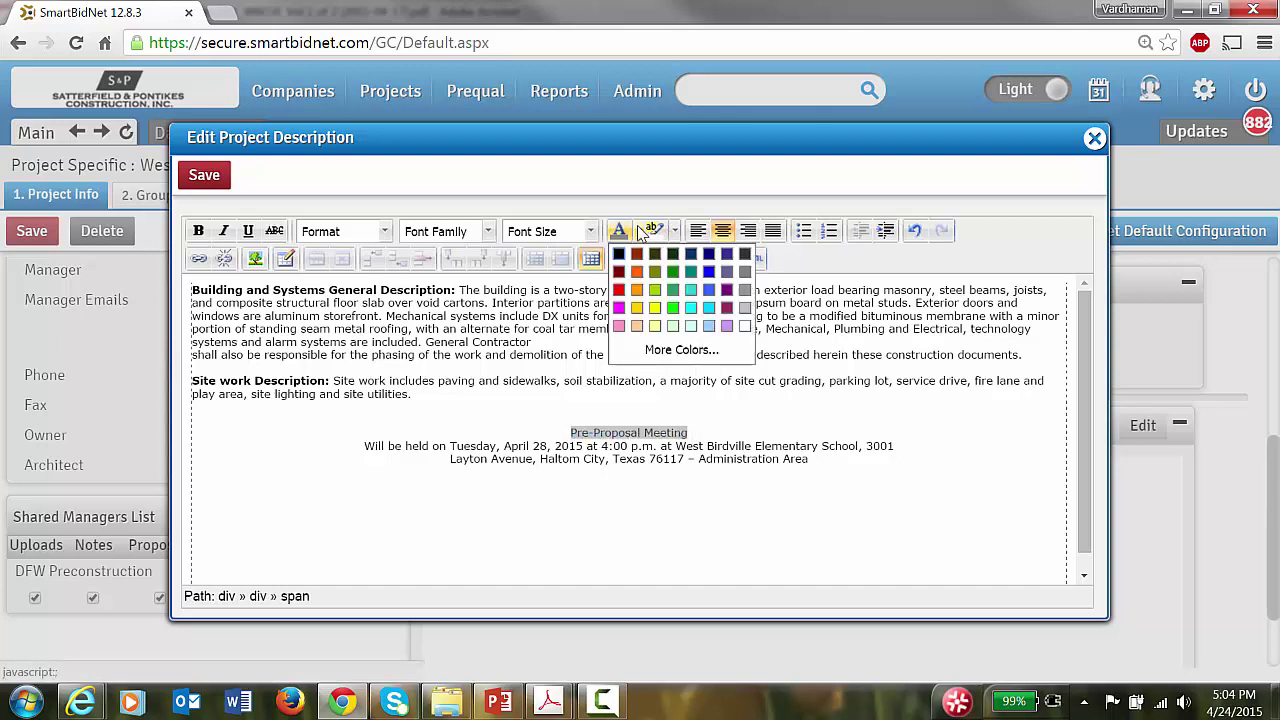
click(618, 290)
click(673, 507)
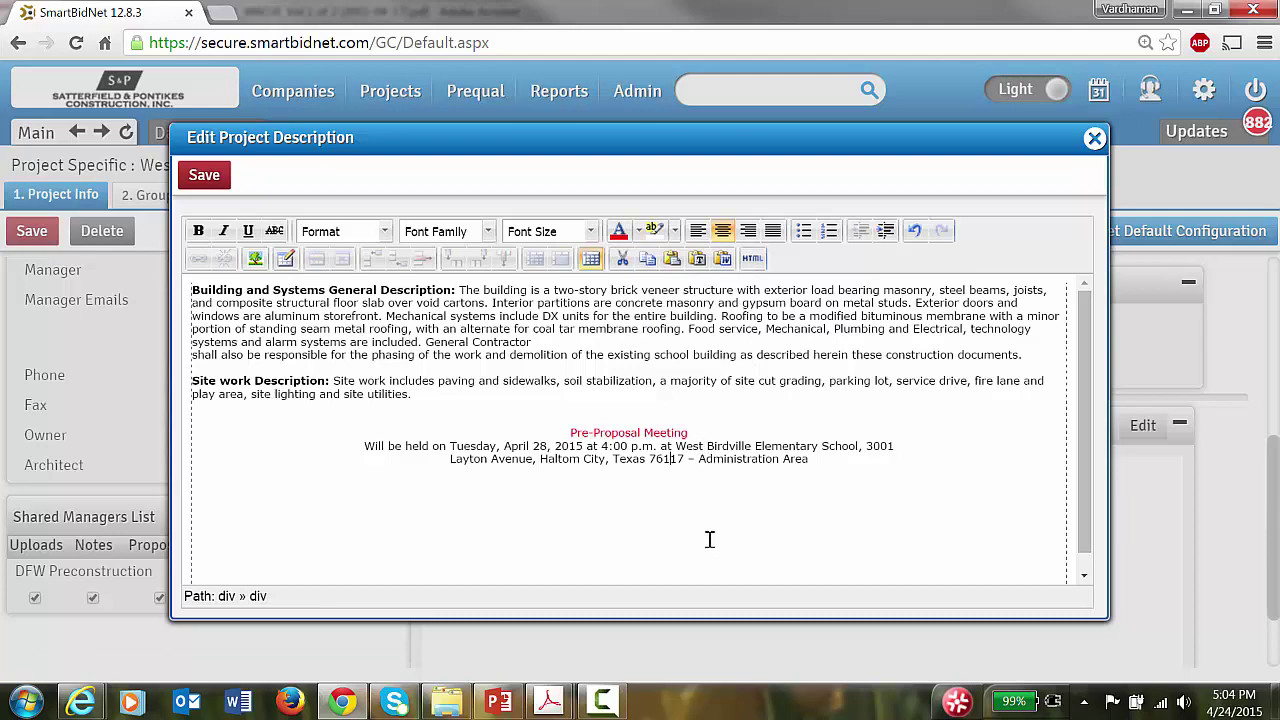
Save the edited project description and review it on the project page
click(210, 180)
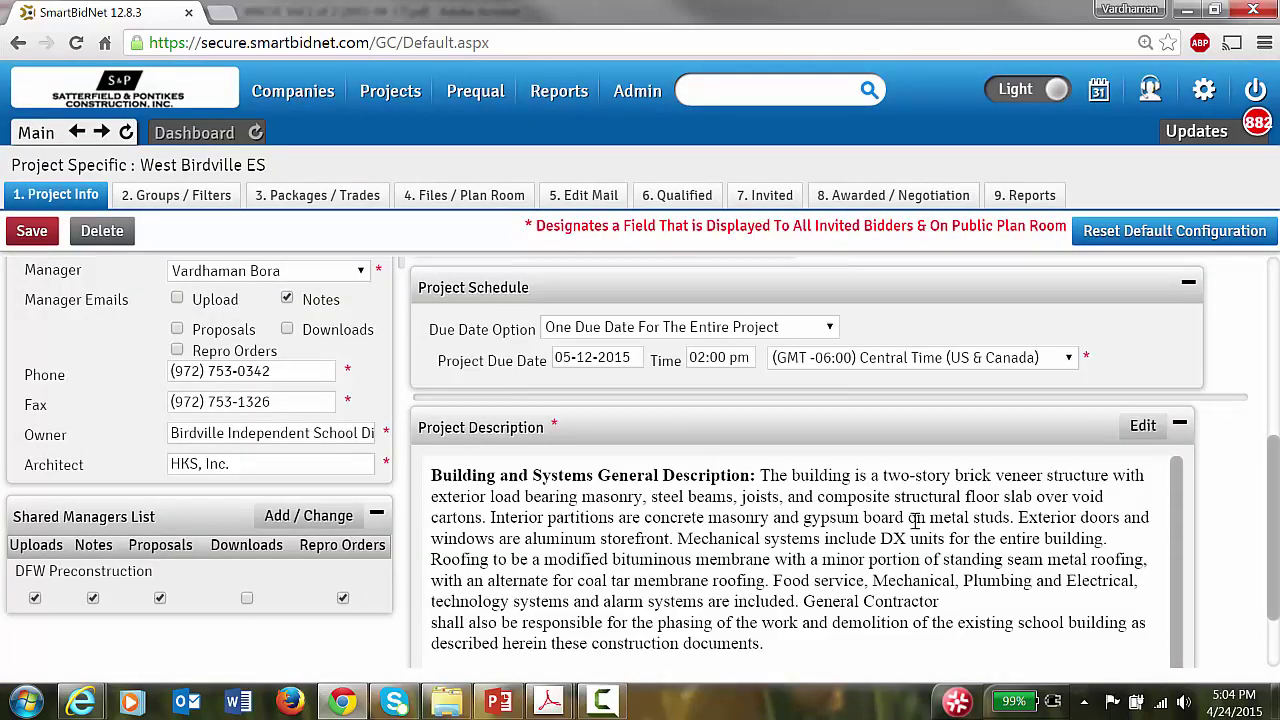
scroll(930, 545, down, 3)
scroll(930, 545, up, 3)
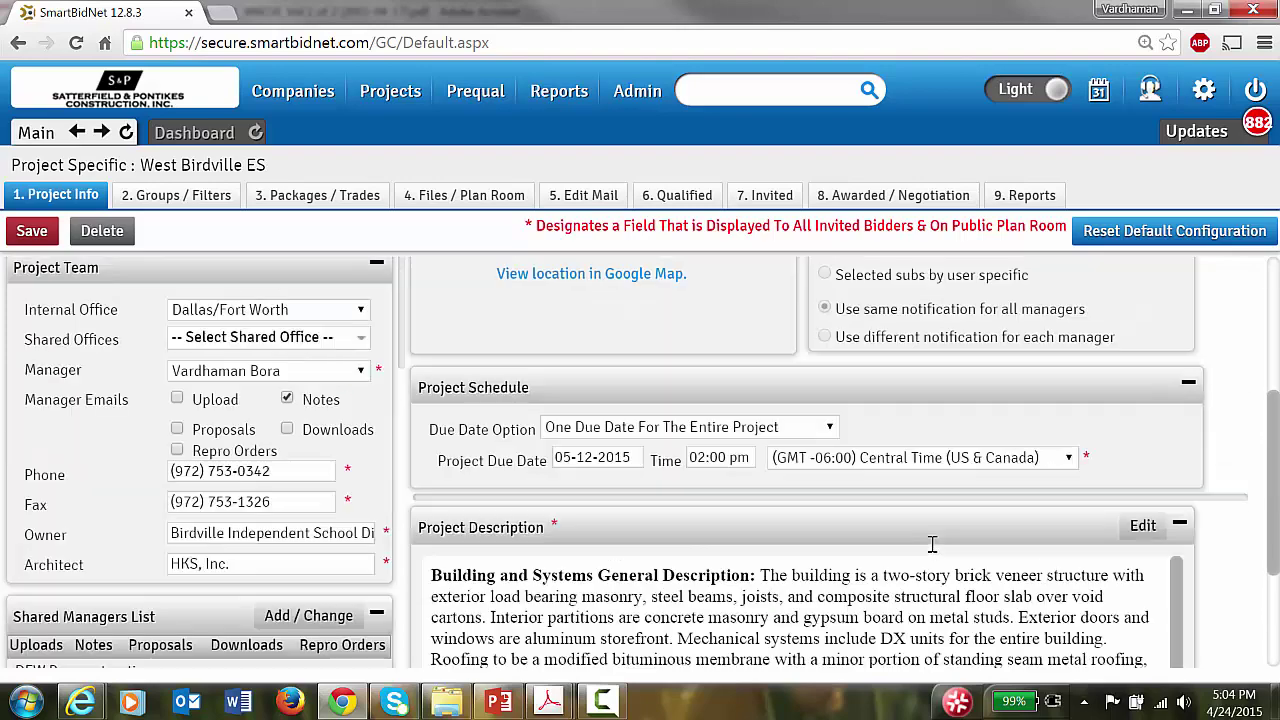
scroll(925, 560, down, 2)
scroll(911, 588, down, 2)
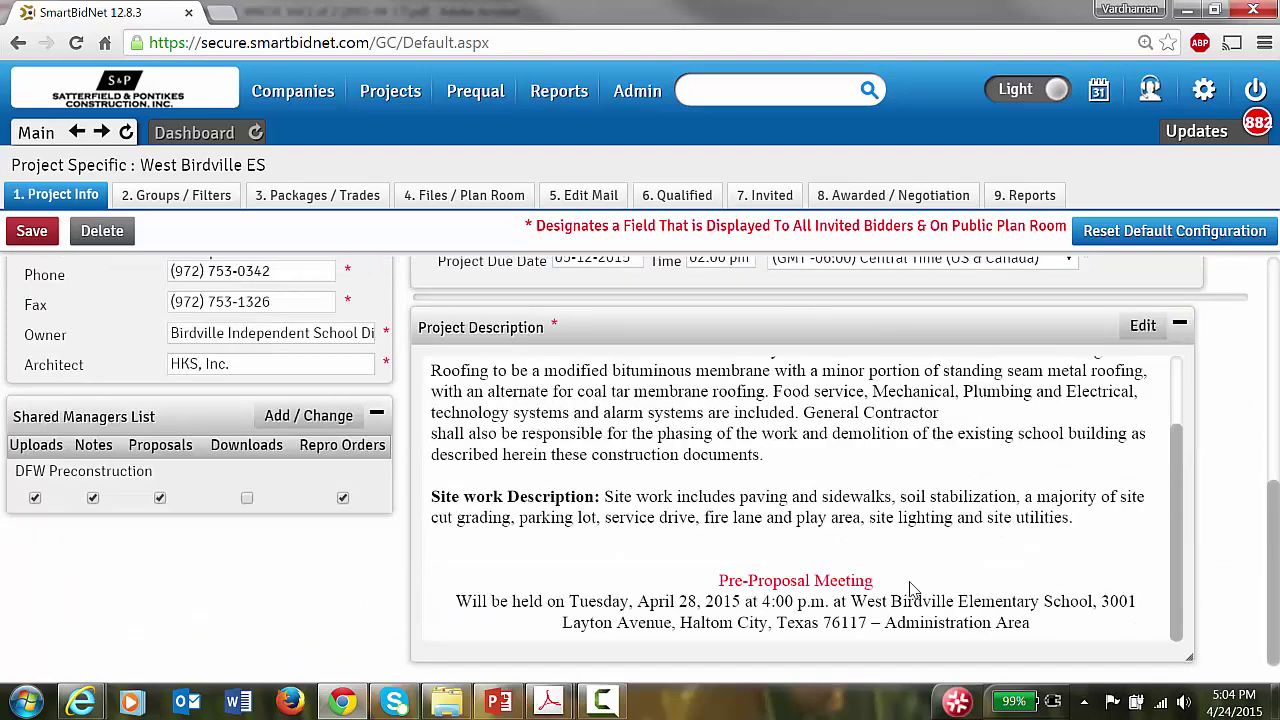
scroll(921, 588, up, 4)
scroll(920, 585, up, 3)
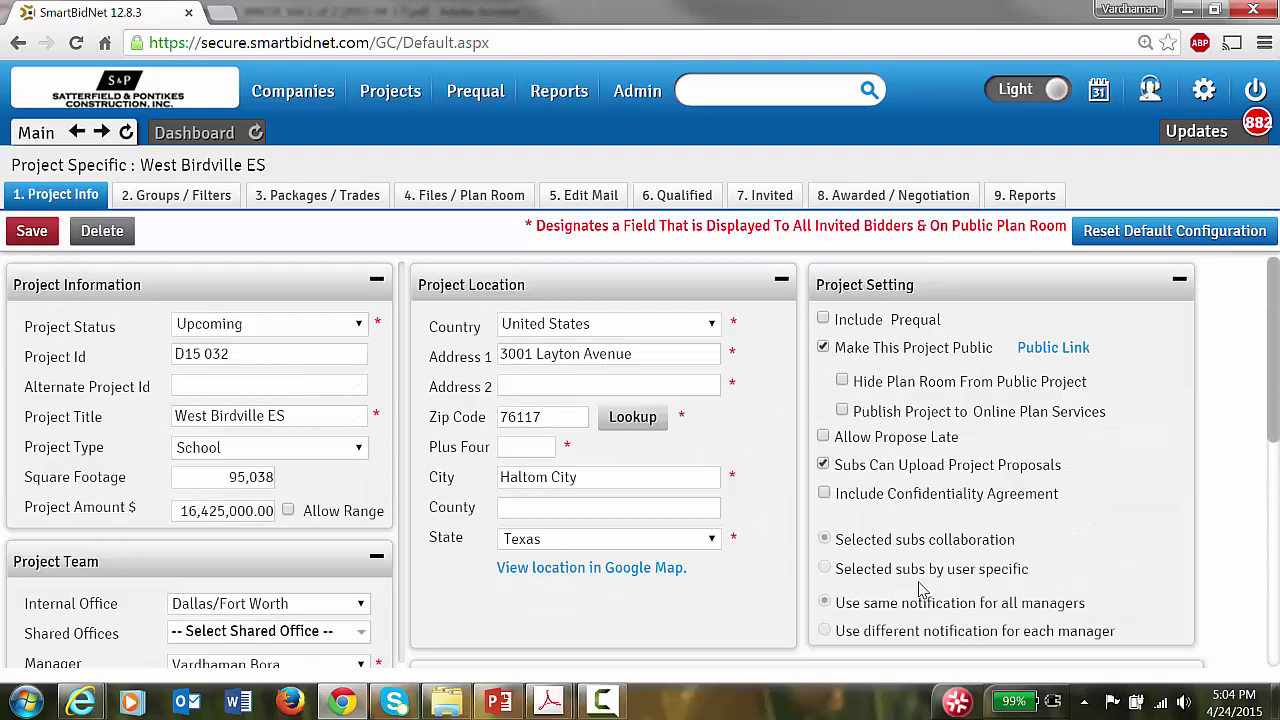
Save the West Birdville ES project with Project Amount 16,425,000
click(36, 235)
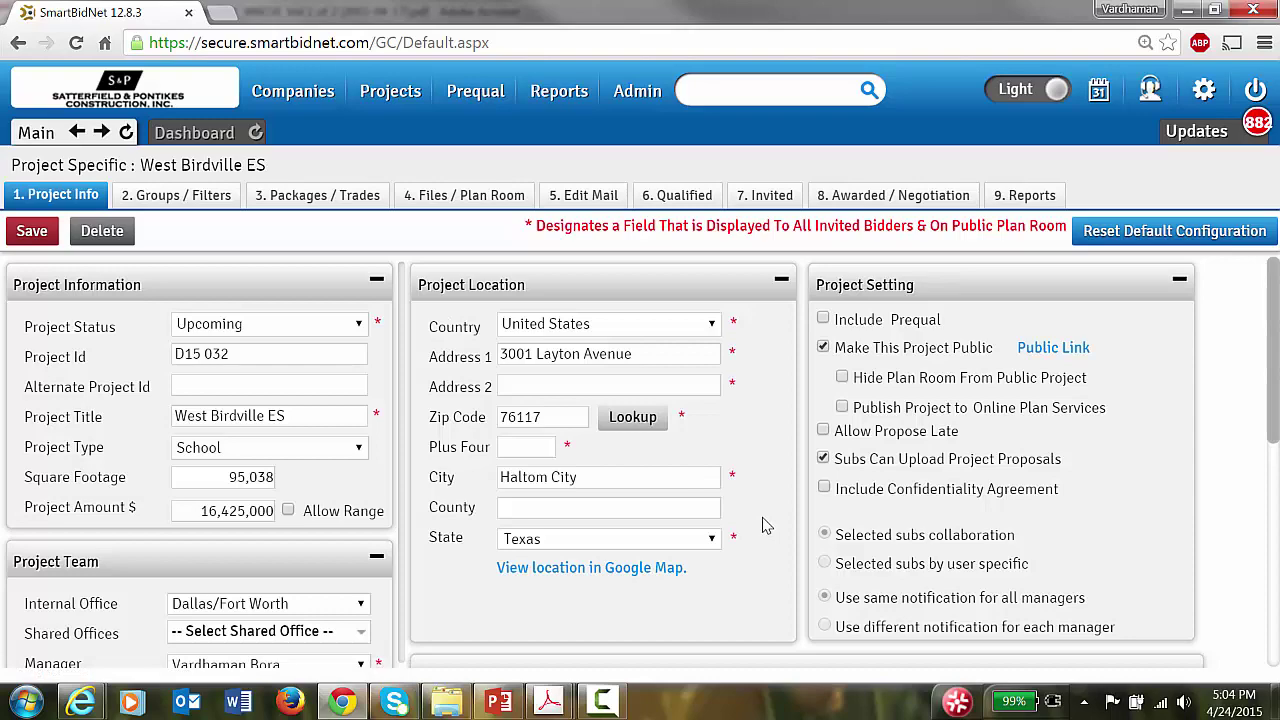
scroll(812, 556, down, 8)
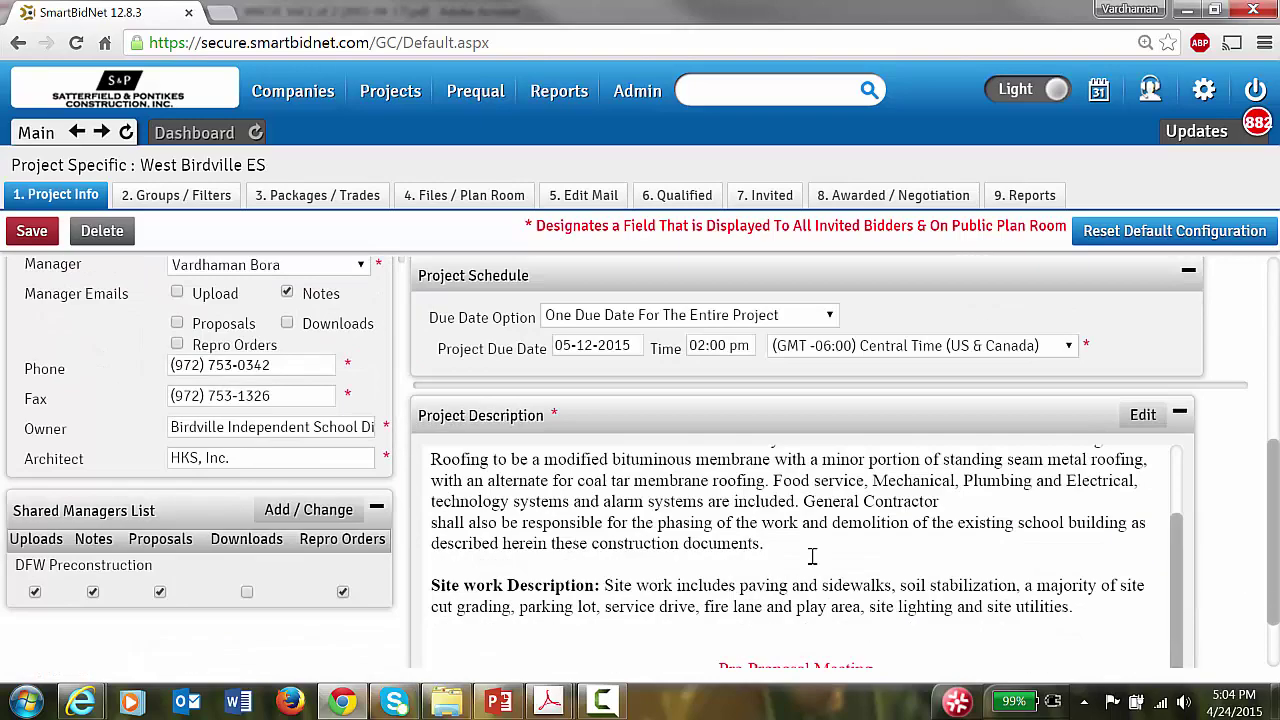
scroll(812, 556, up, 8)
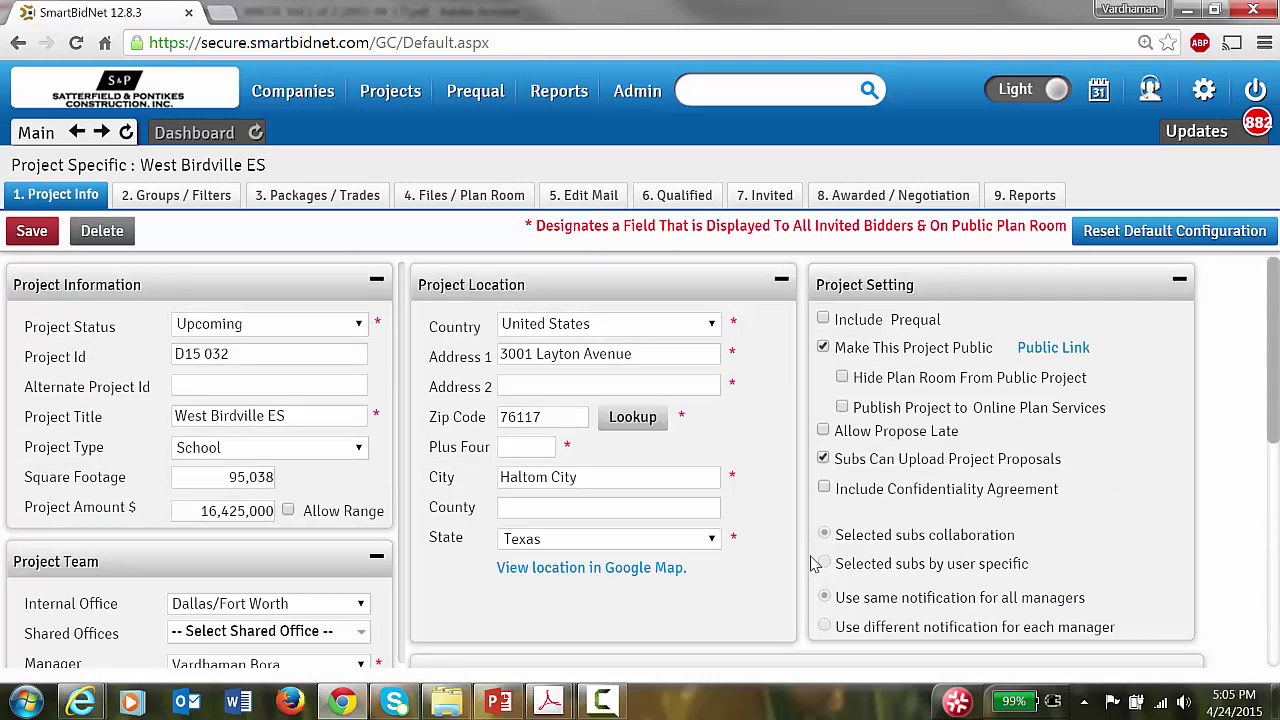